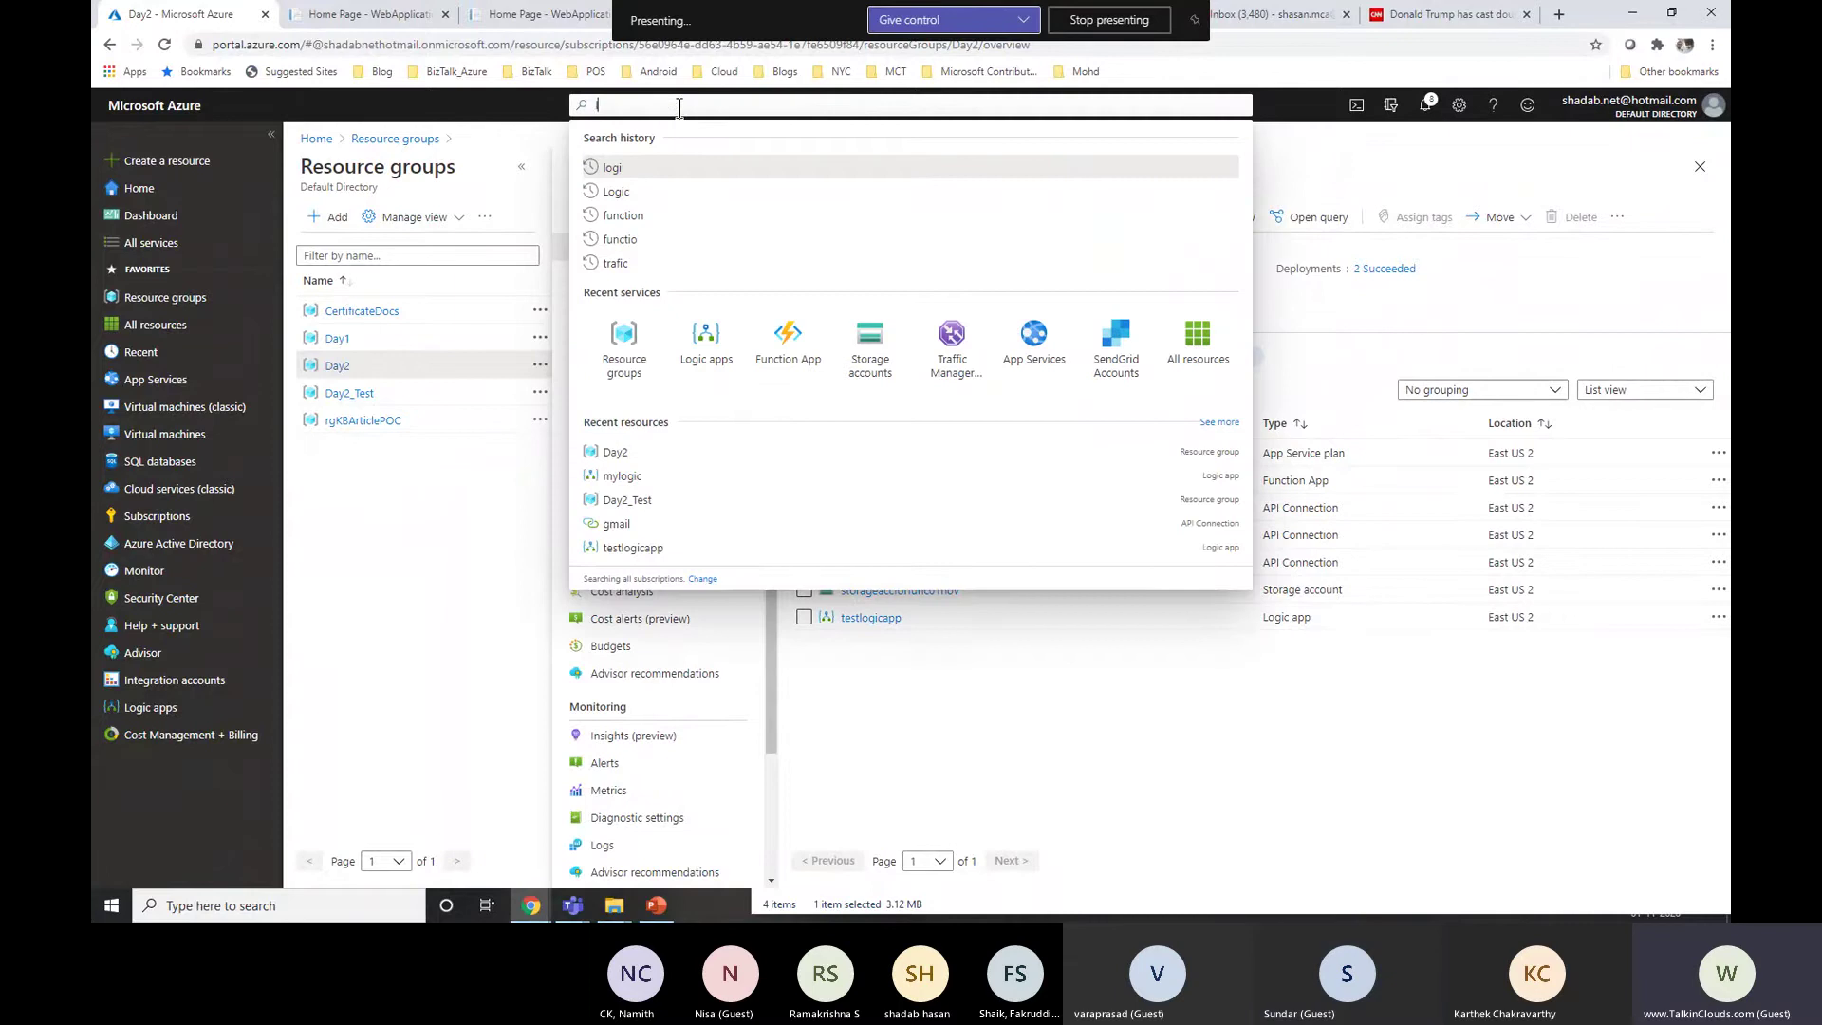
Step: Find the Logic apps service through the portal search and start creating a new logic app
text(gic)
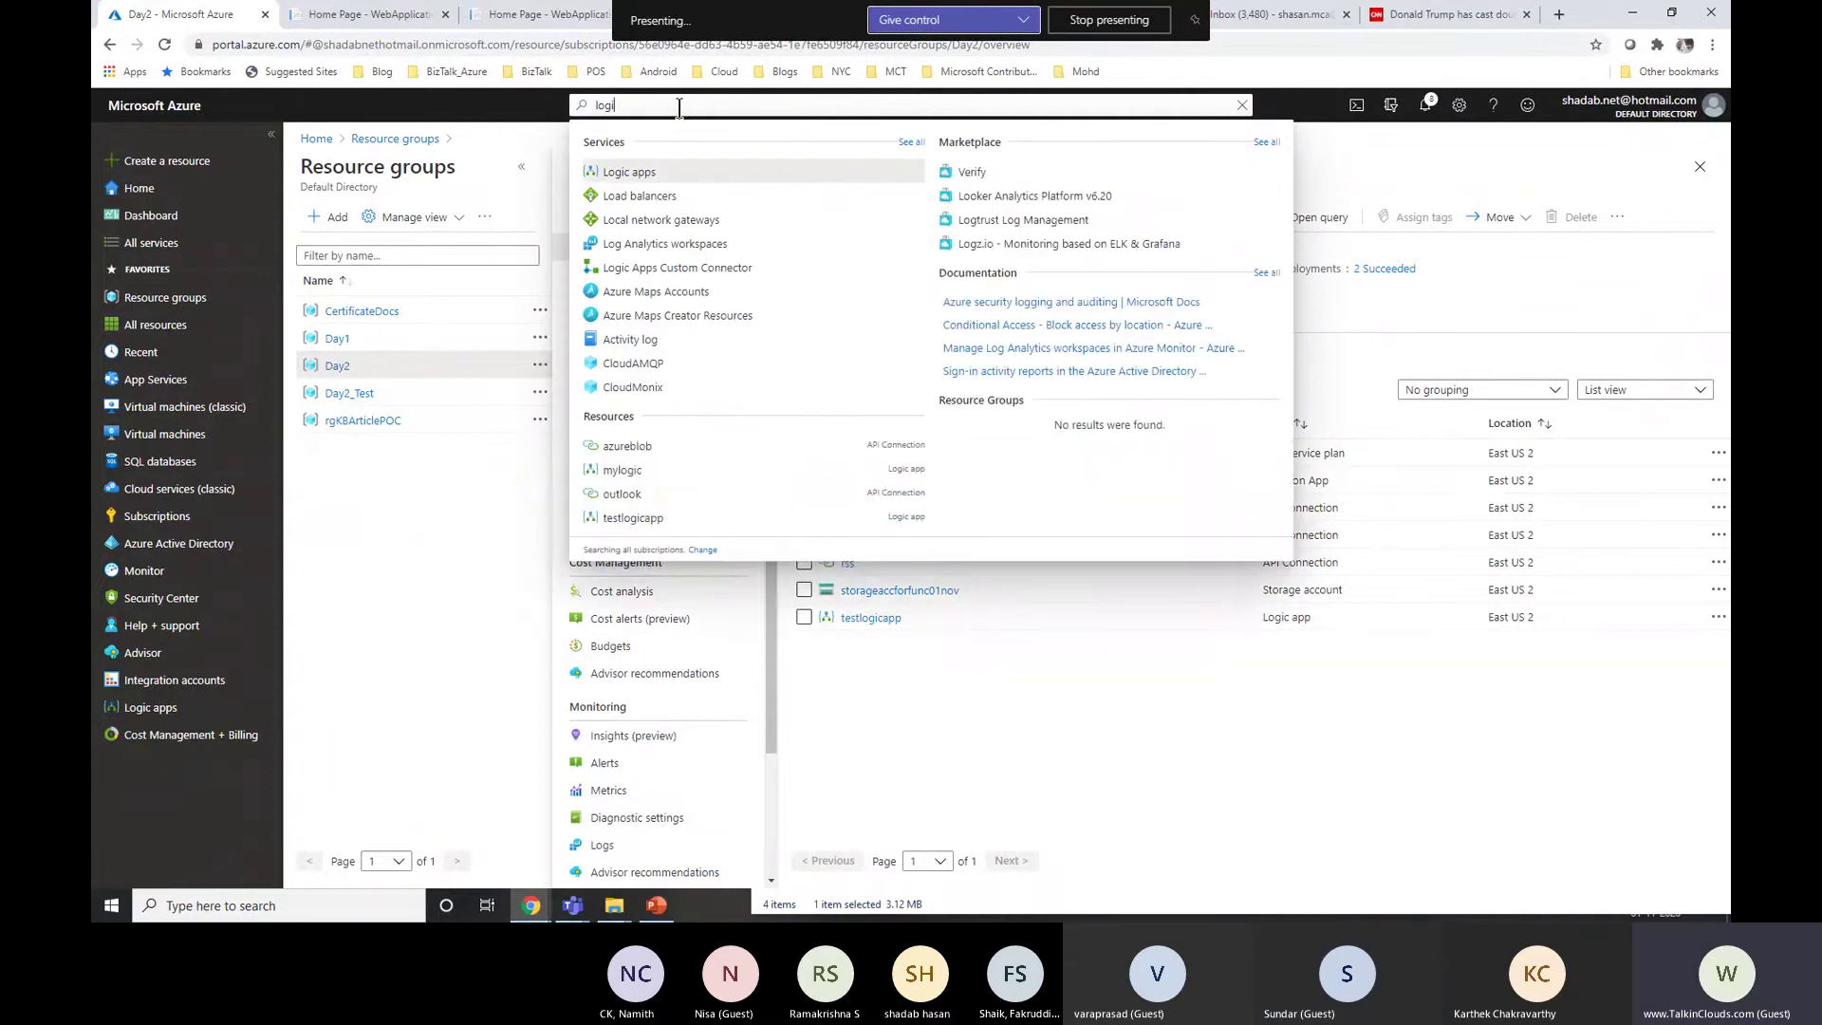
click(687, 175)
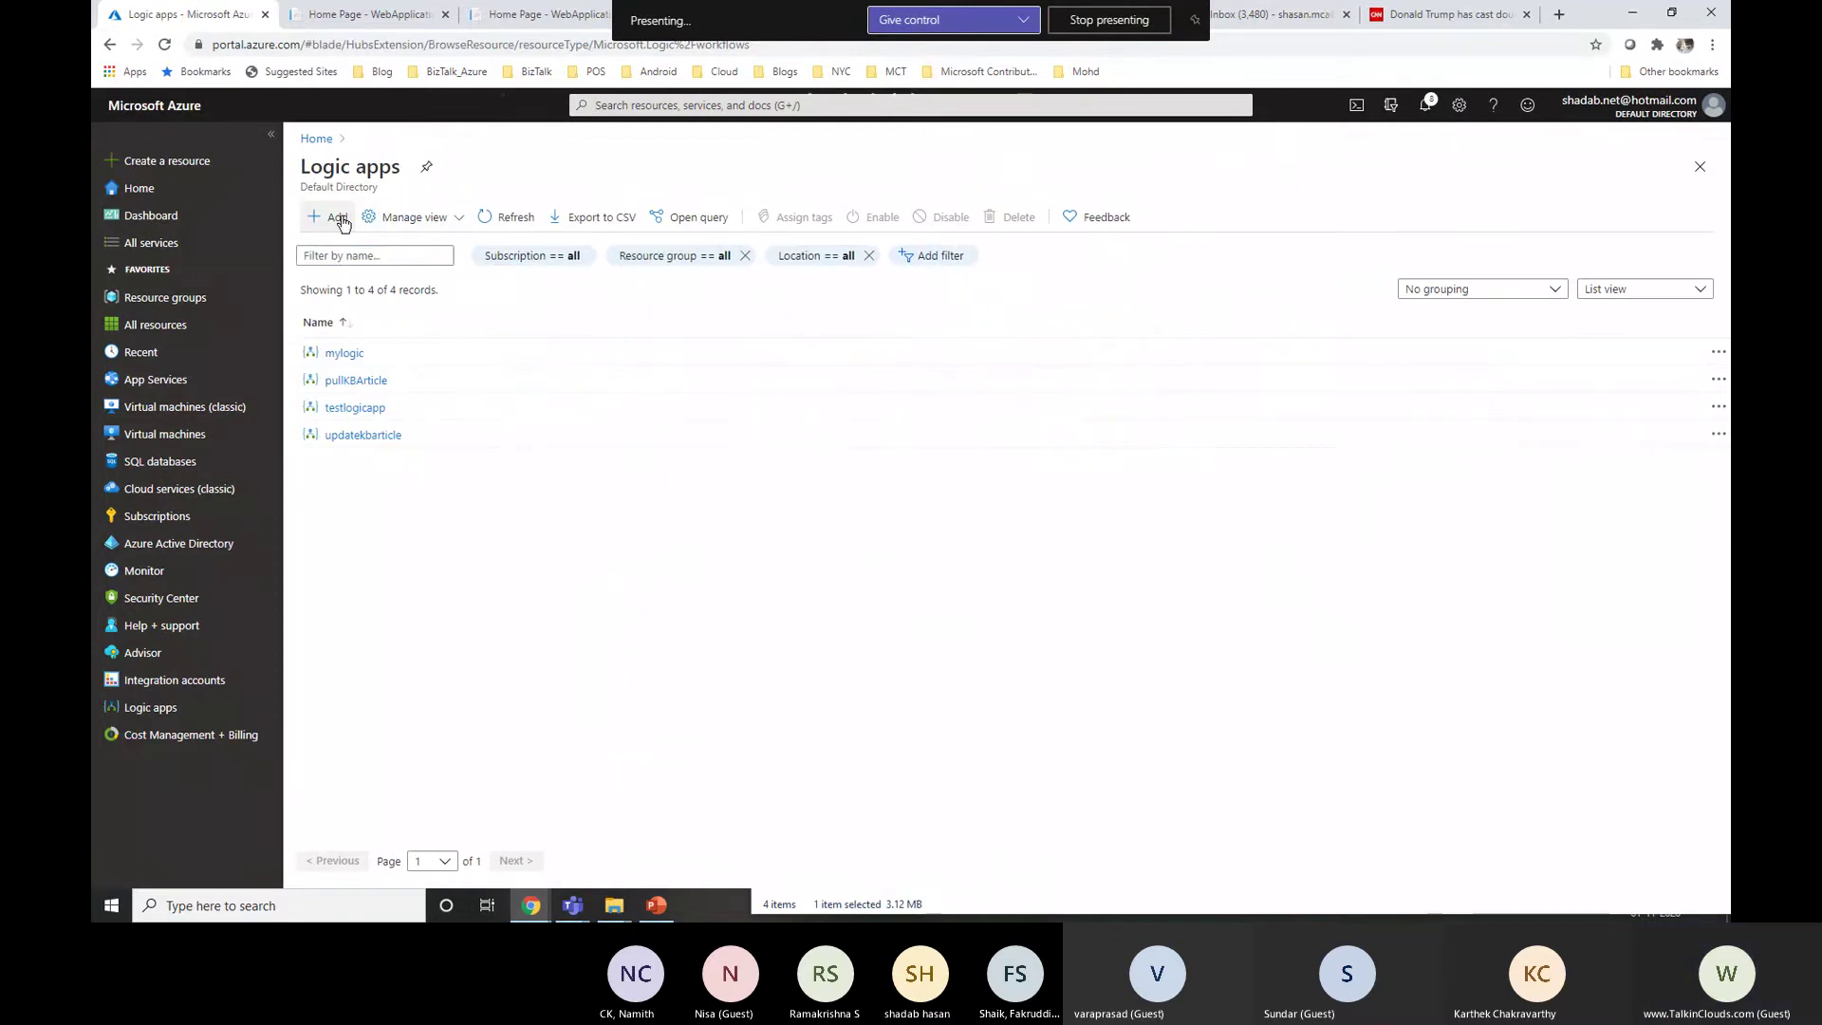
click(338, 218)
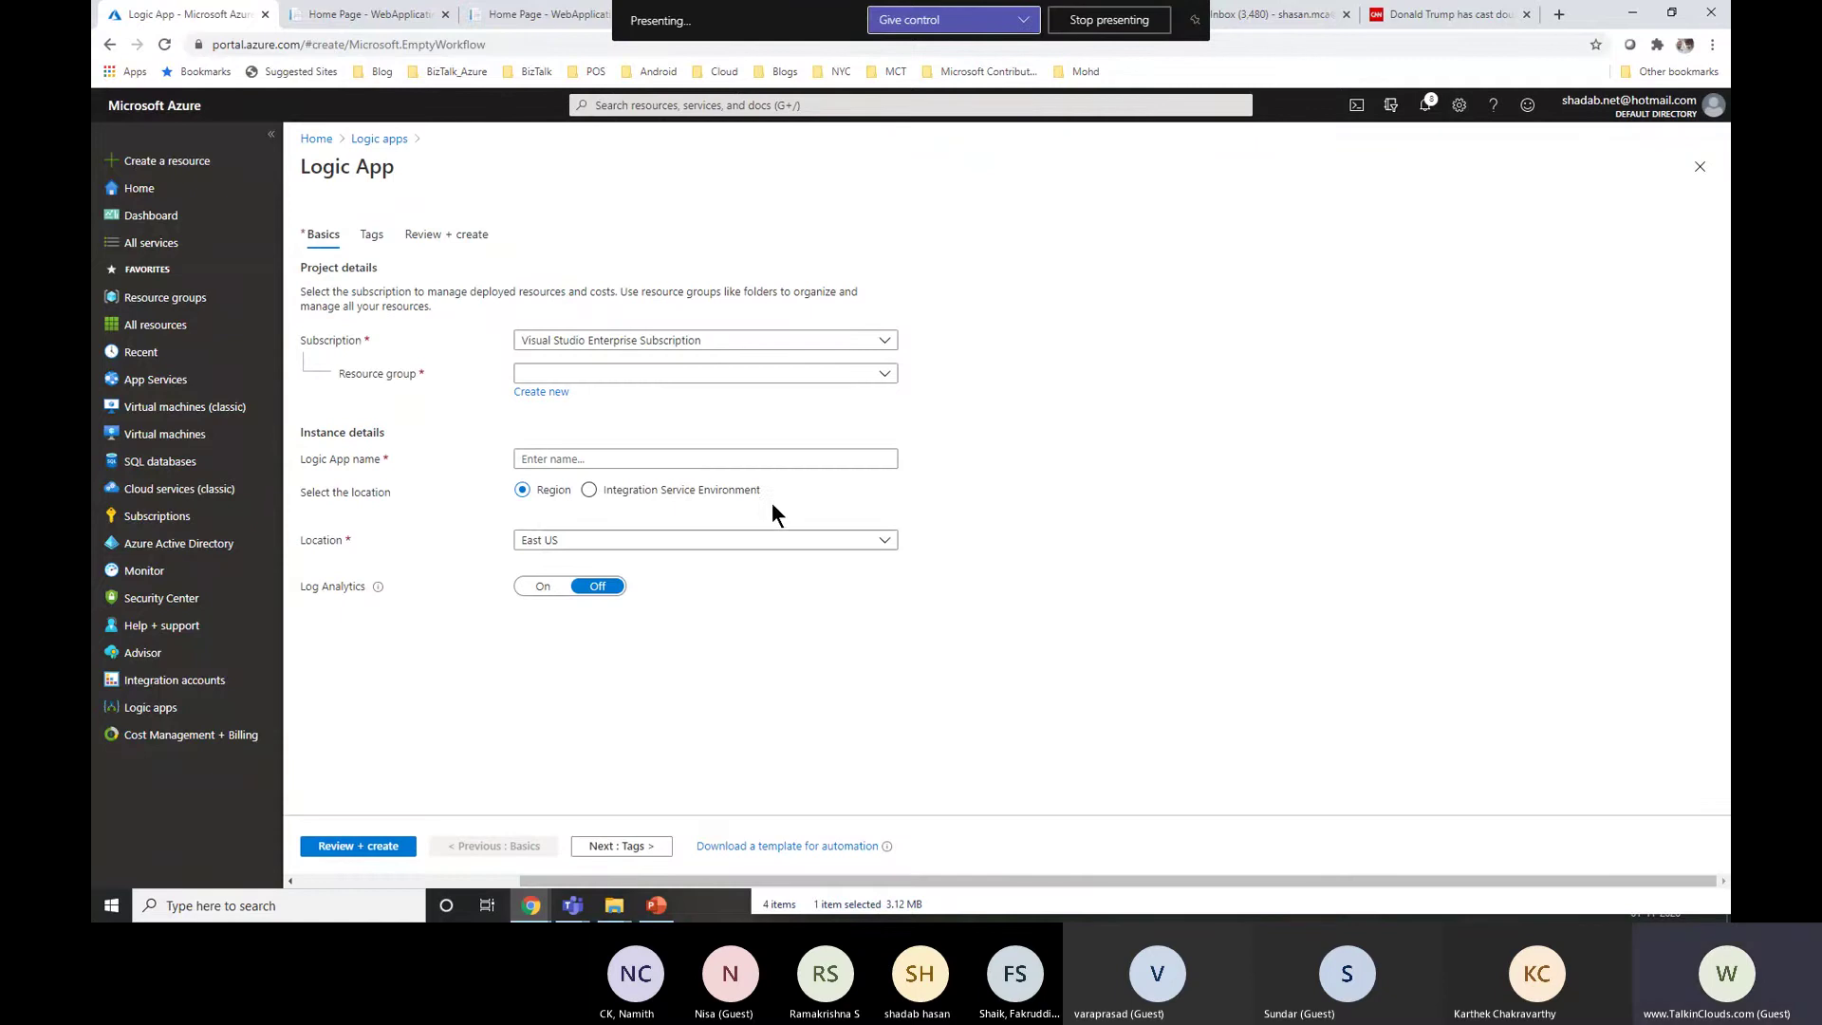
Step: Set the new logic app's resource group to Day2 and its name to mytest, and continue to the tags settings
click(594, 373)
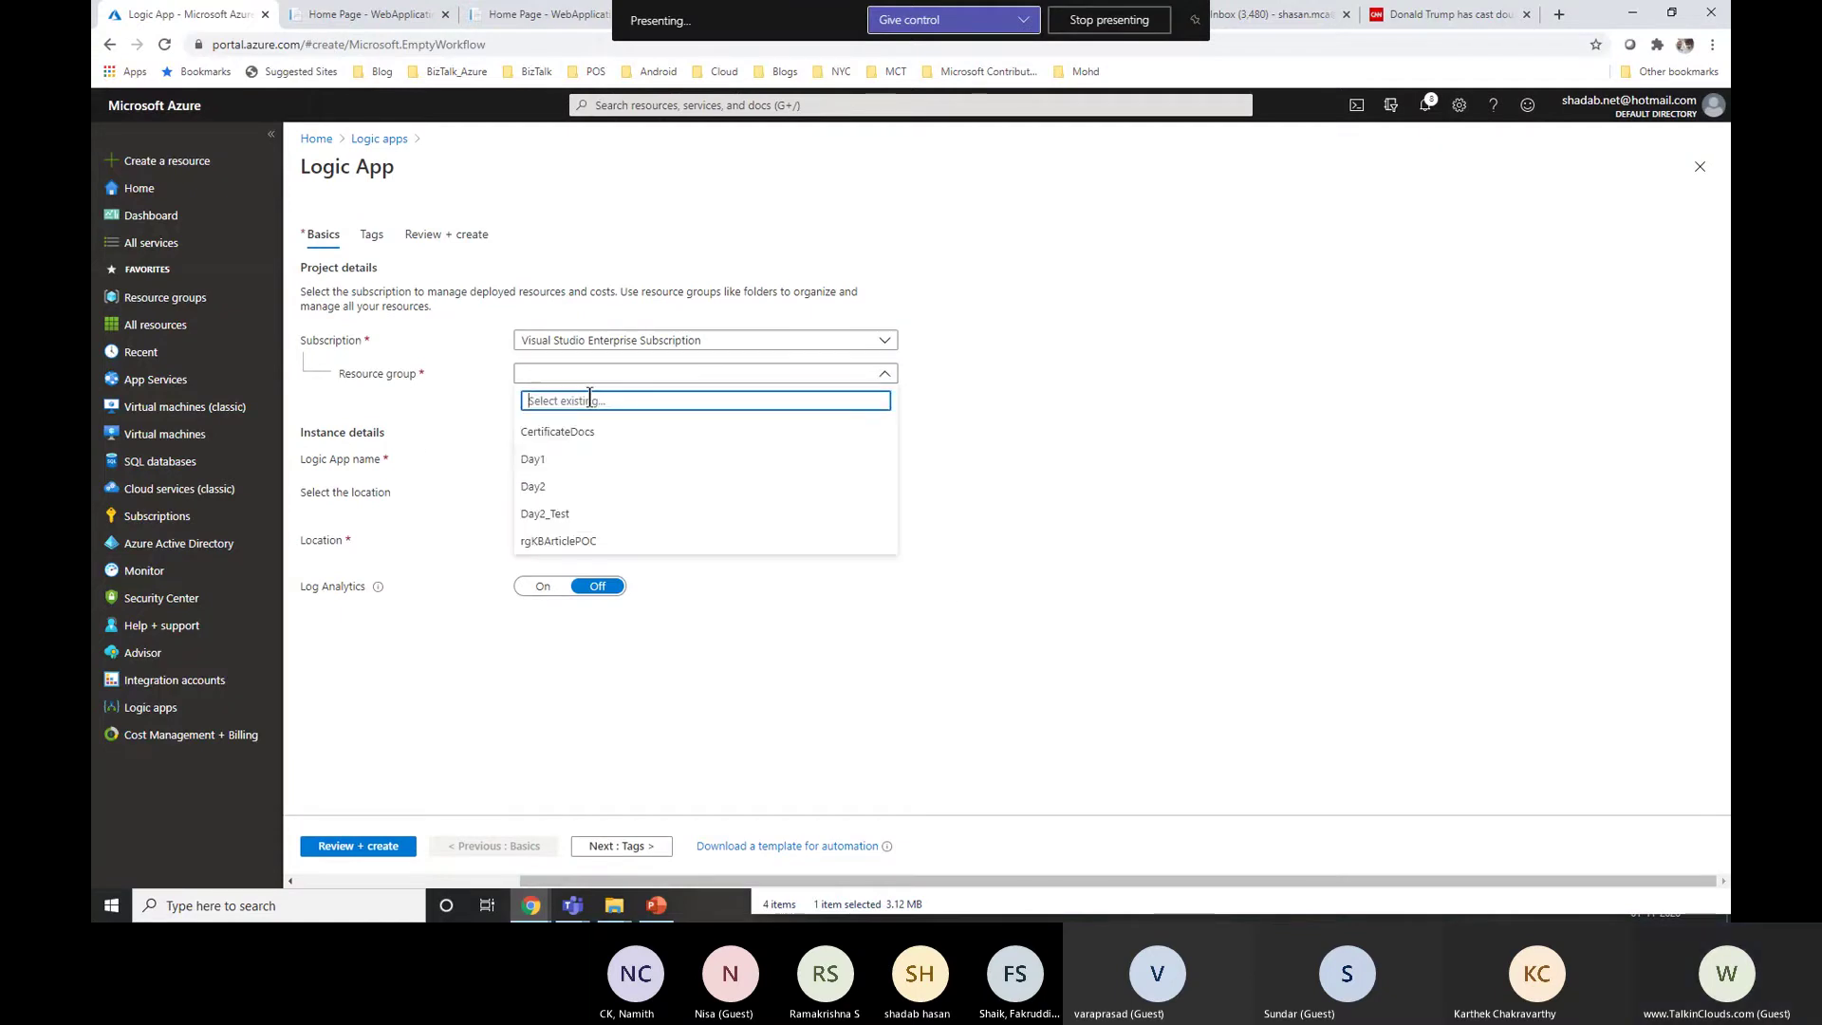
click(557, 485)
click(638, 463)
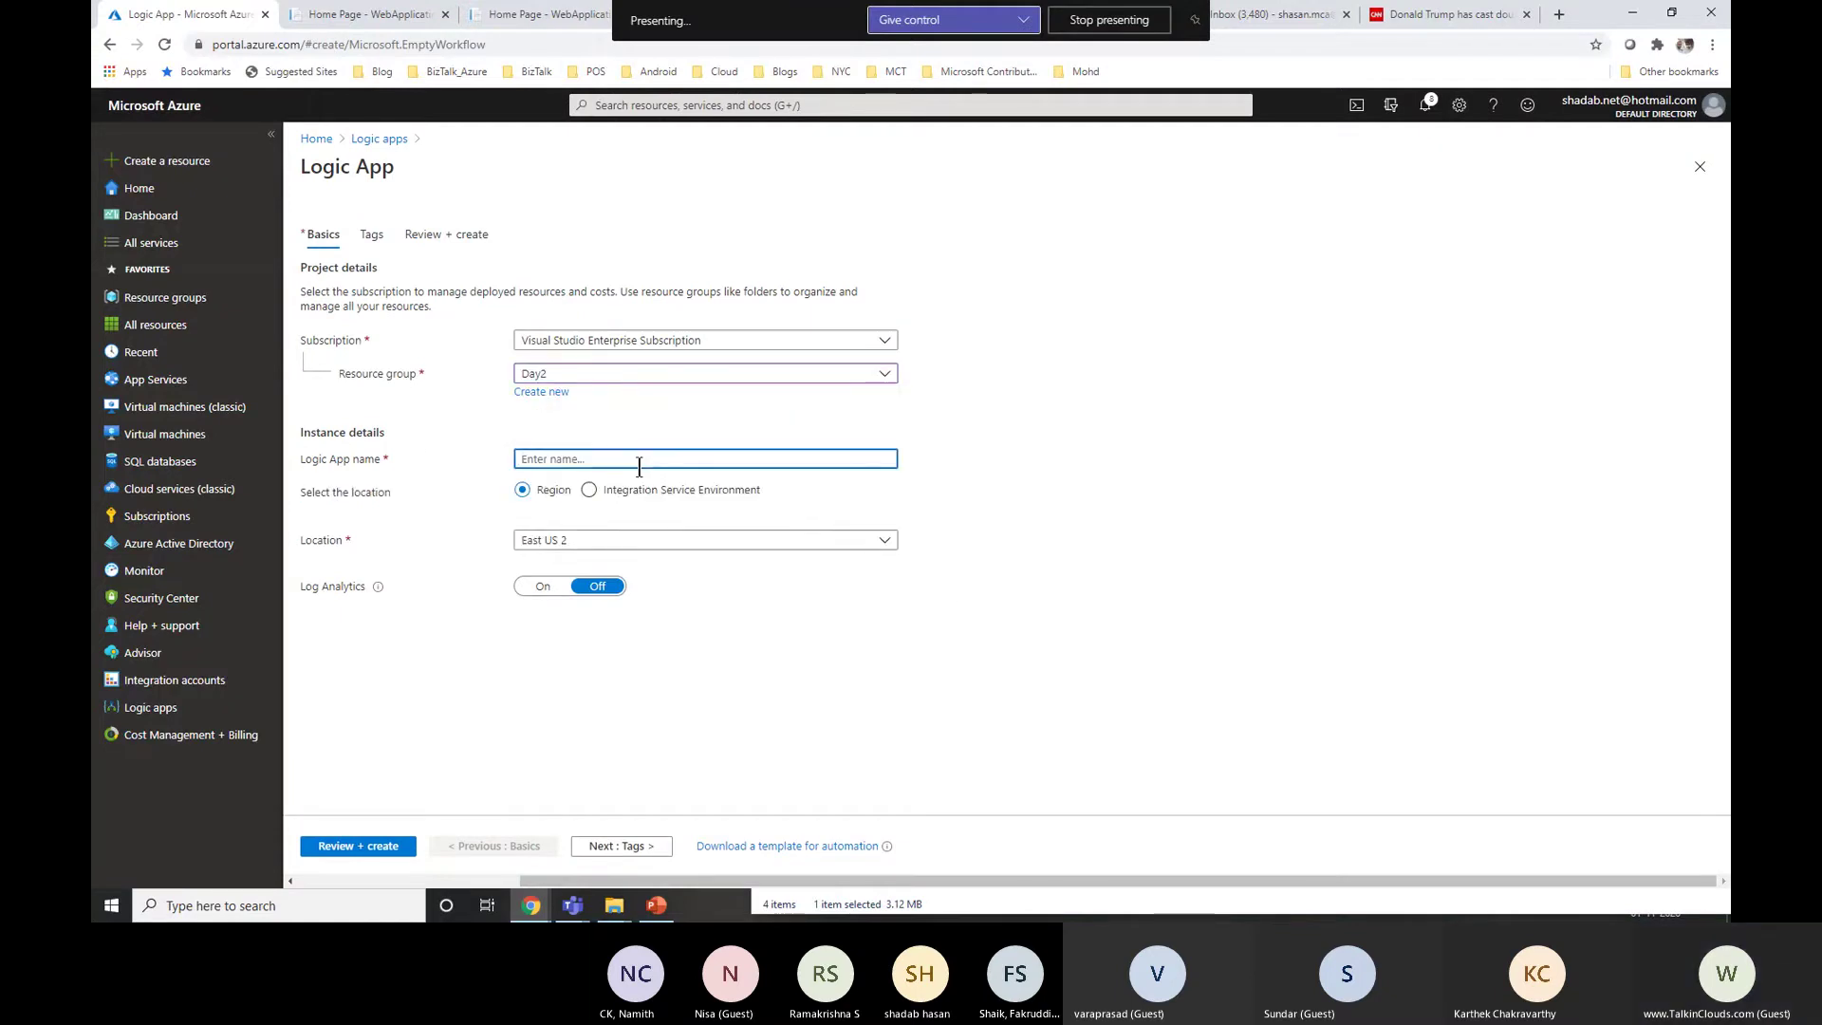
text(mytest)
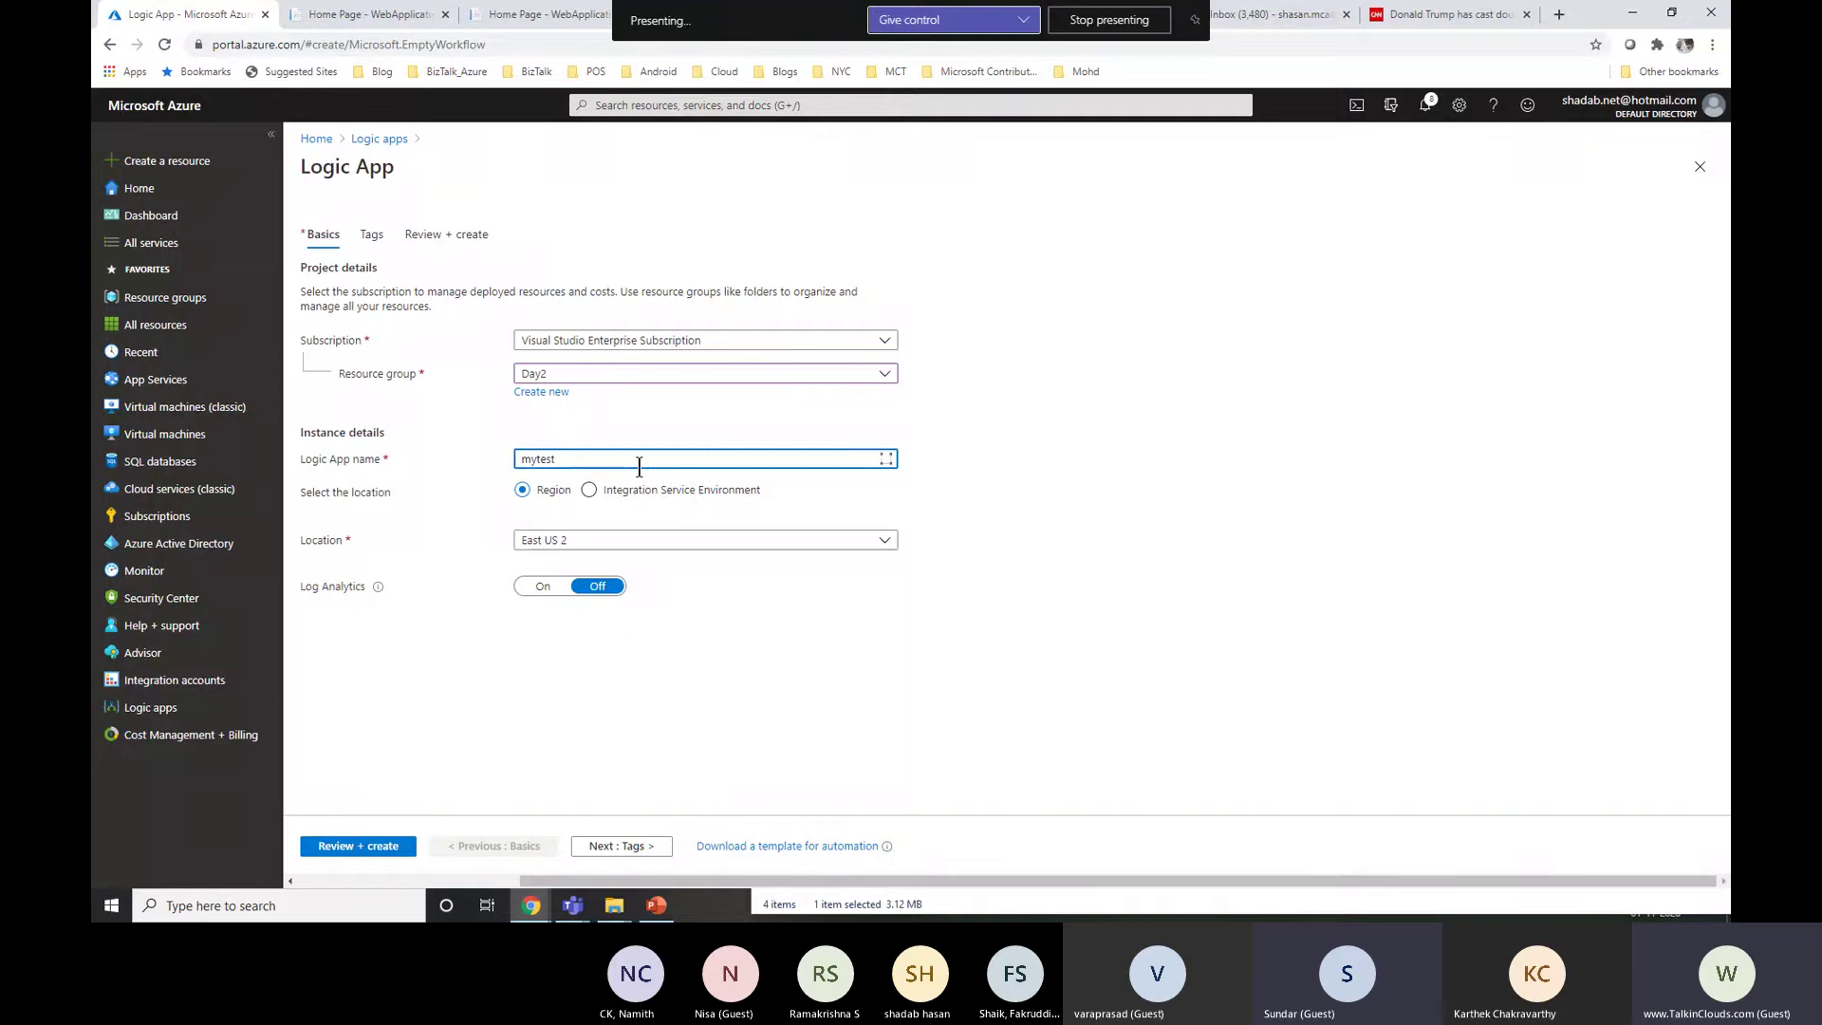
click(876, 644)
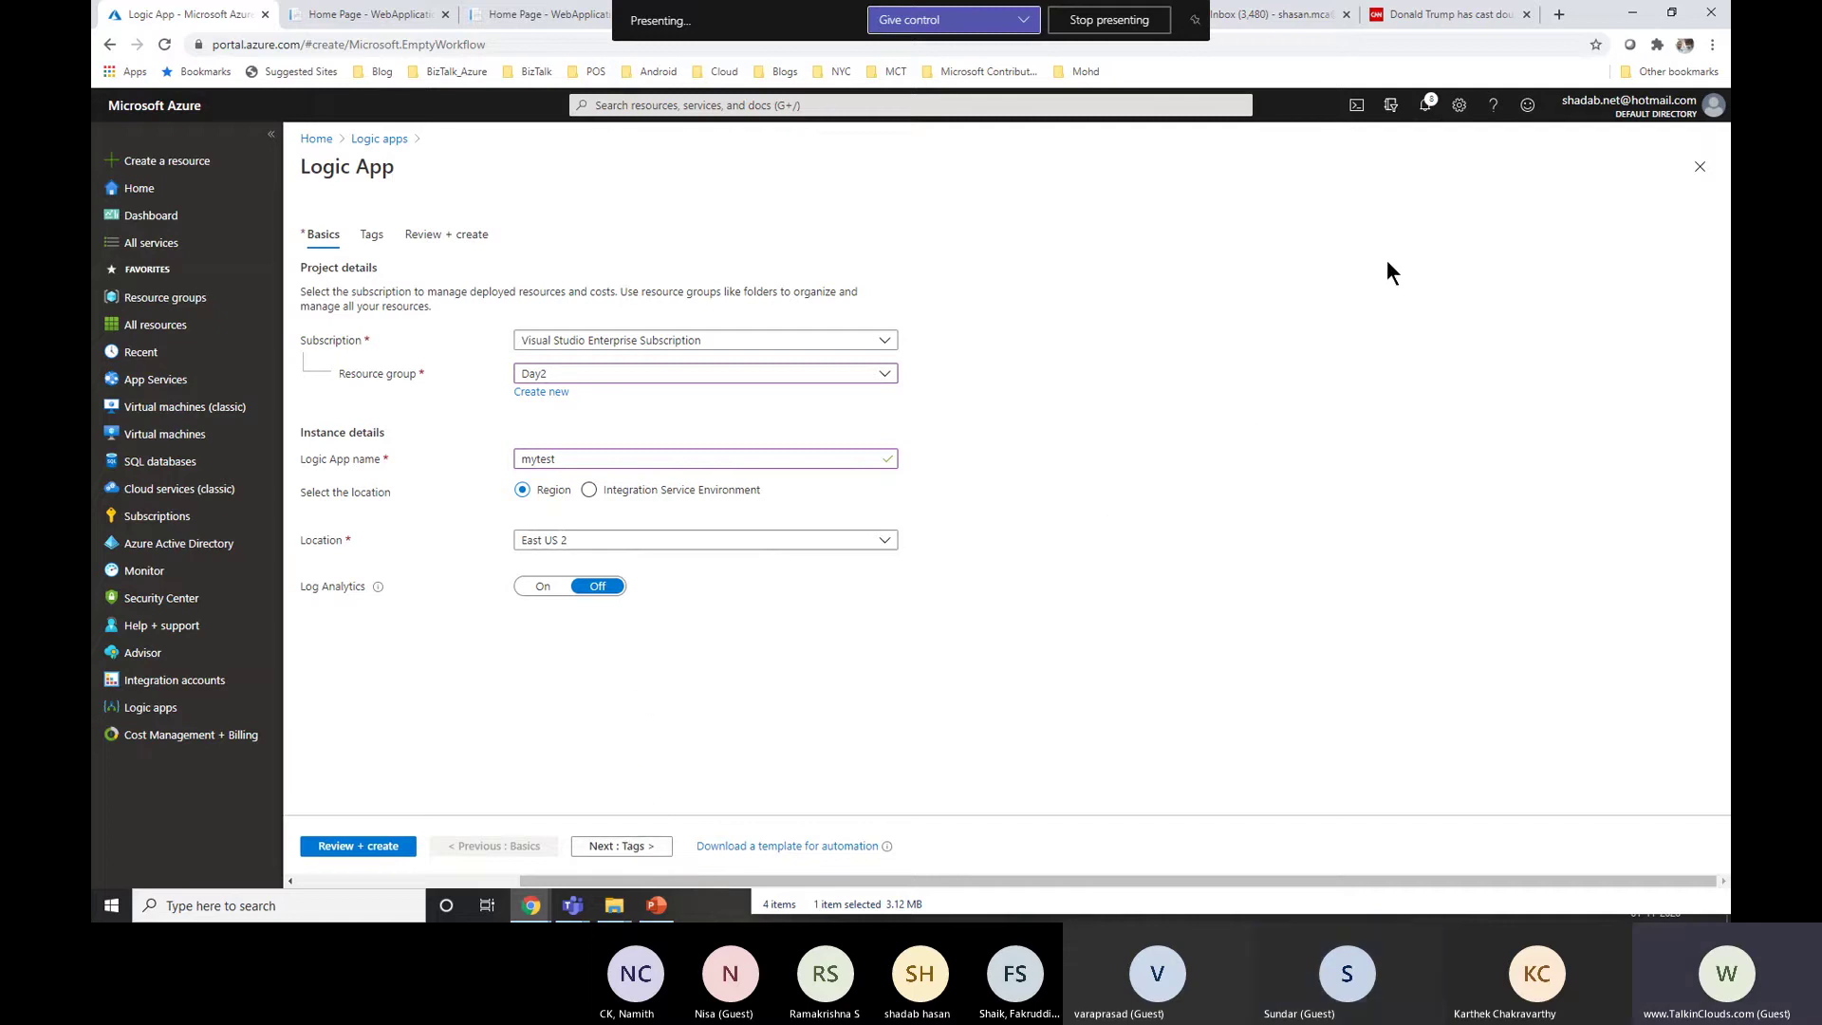
click(628, 845)
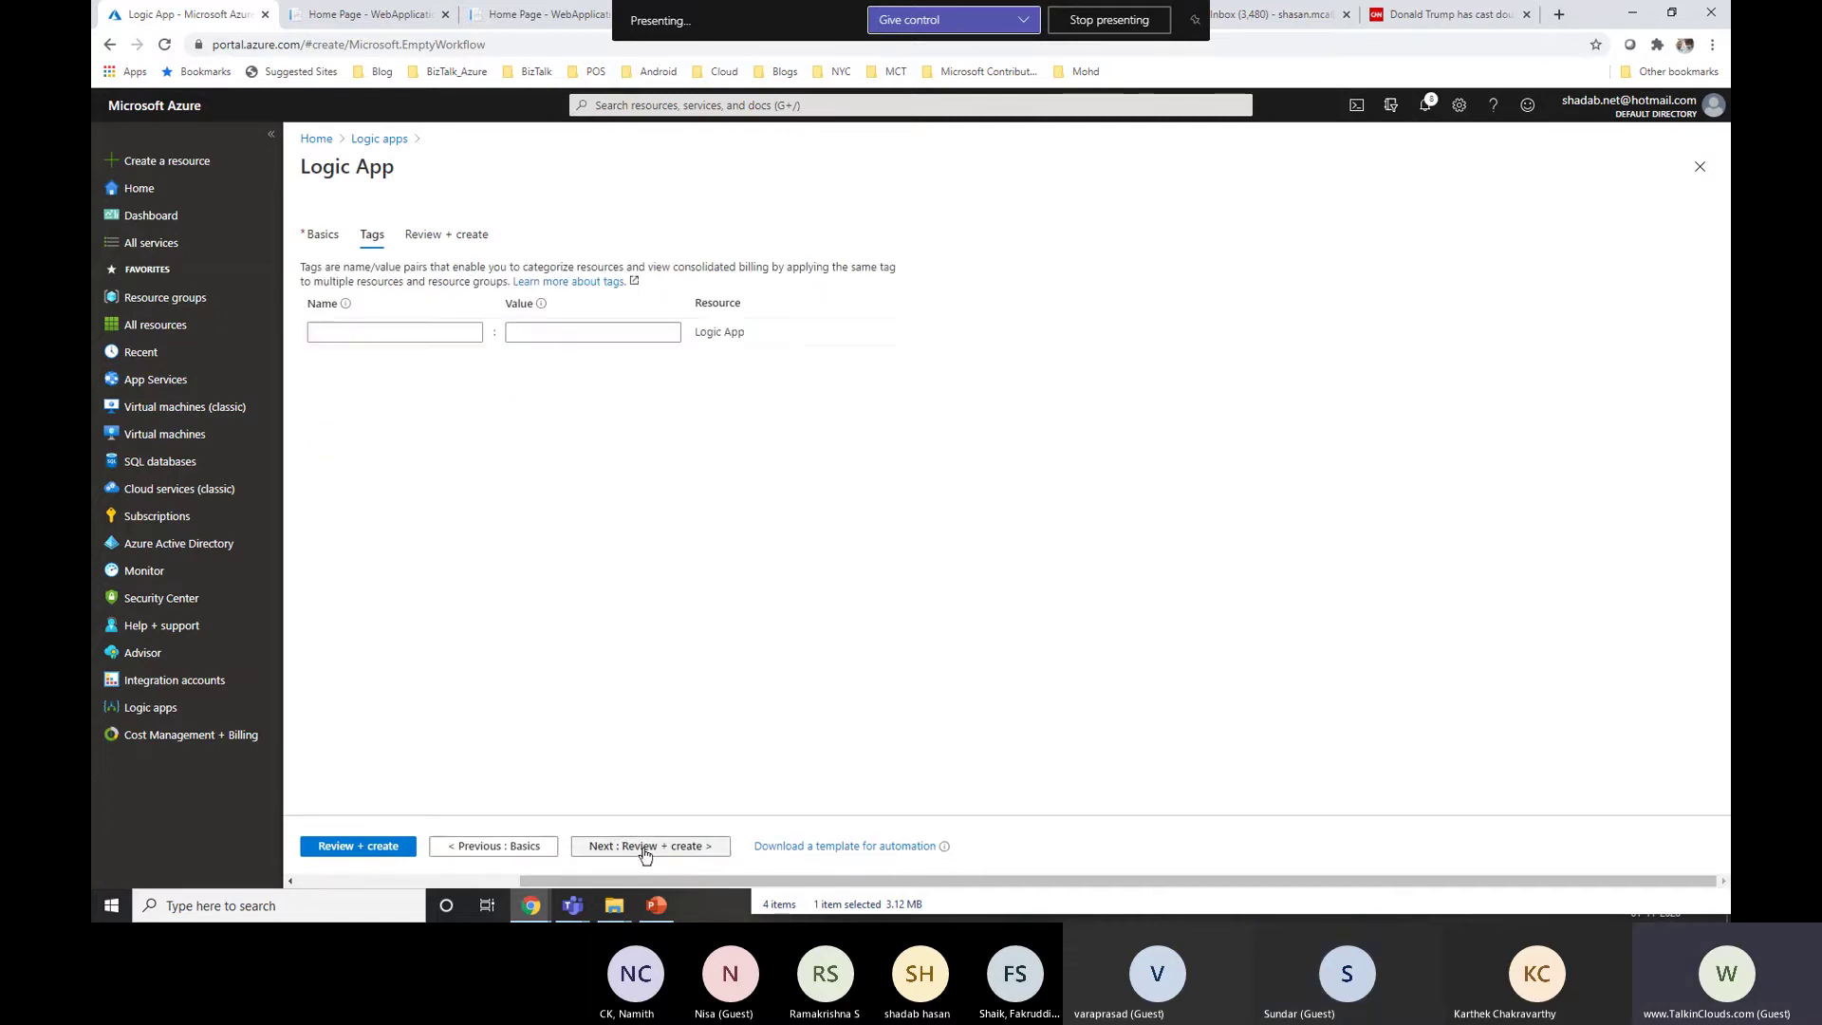
Step: Search the web for "logic app pricing in azure" in a new browser tab and open Microsoft's Logic Apps pricing page
click(1558, 15)
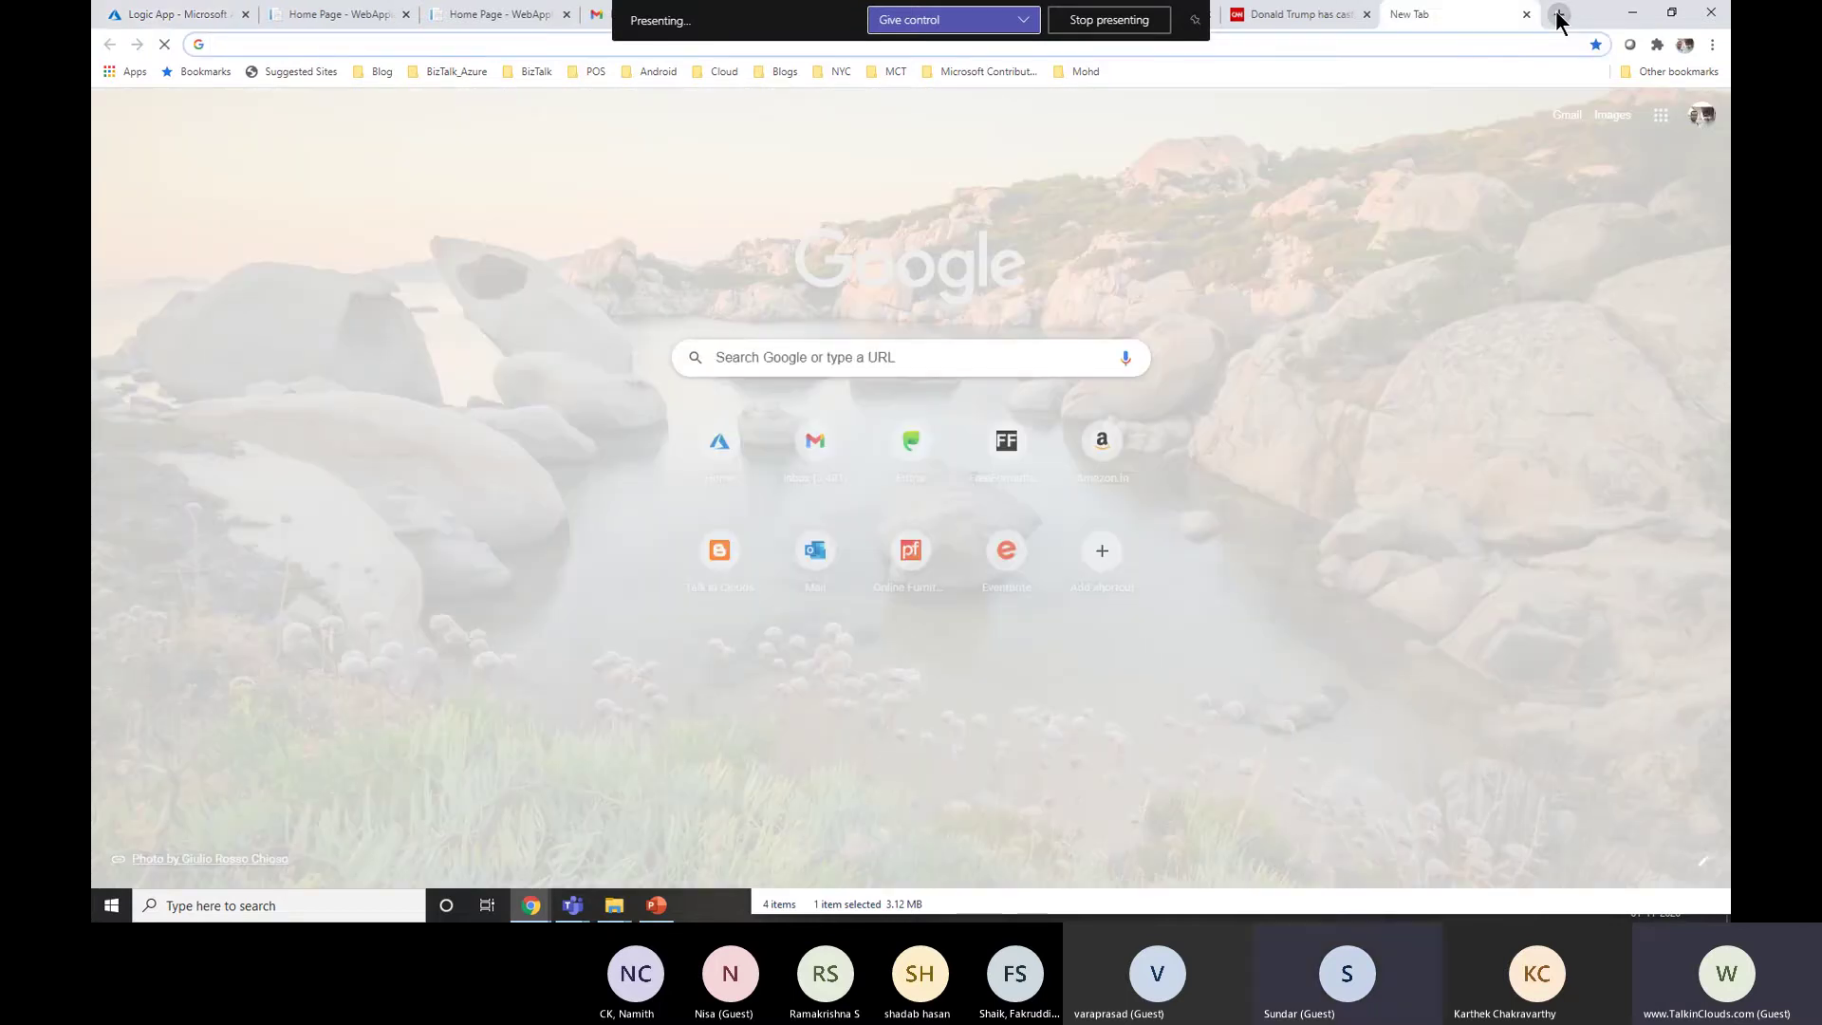
text(logic app)
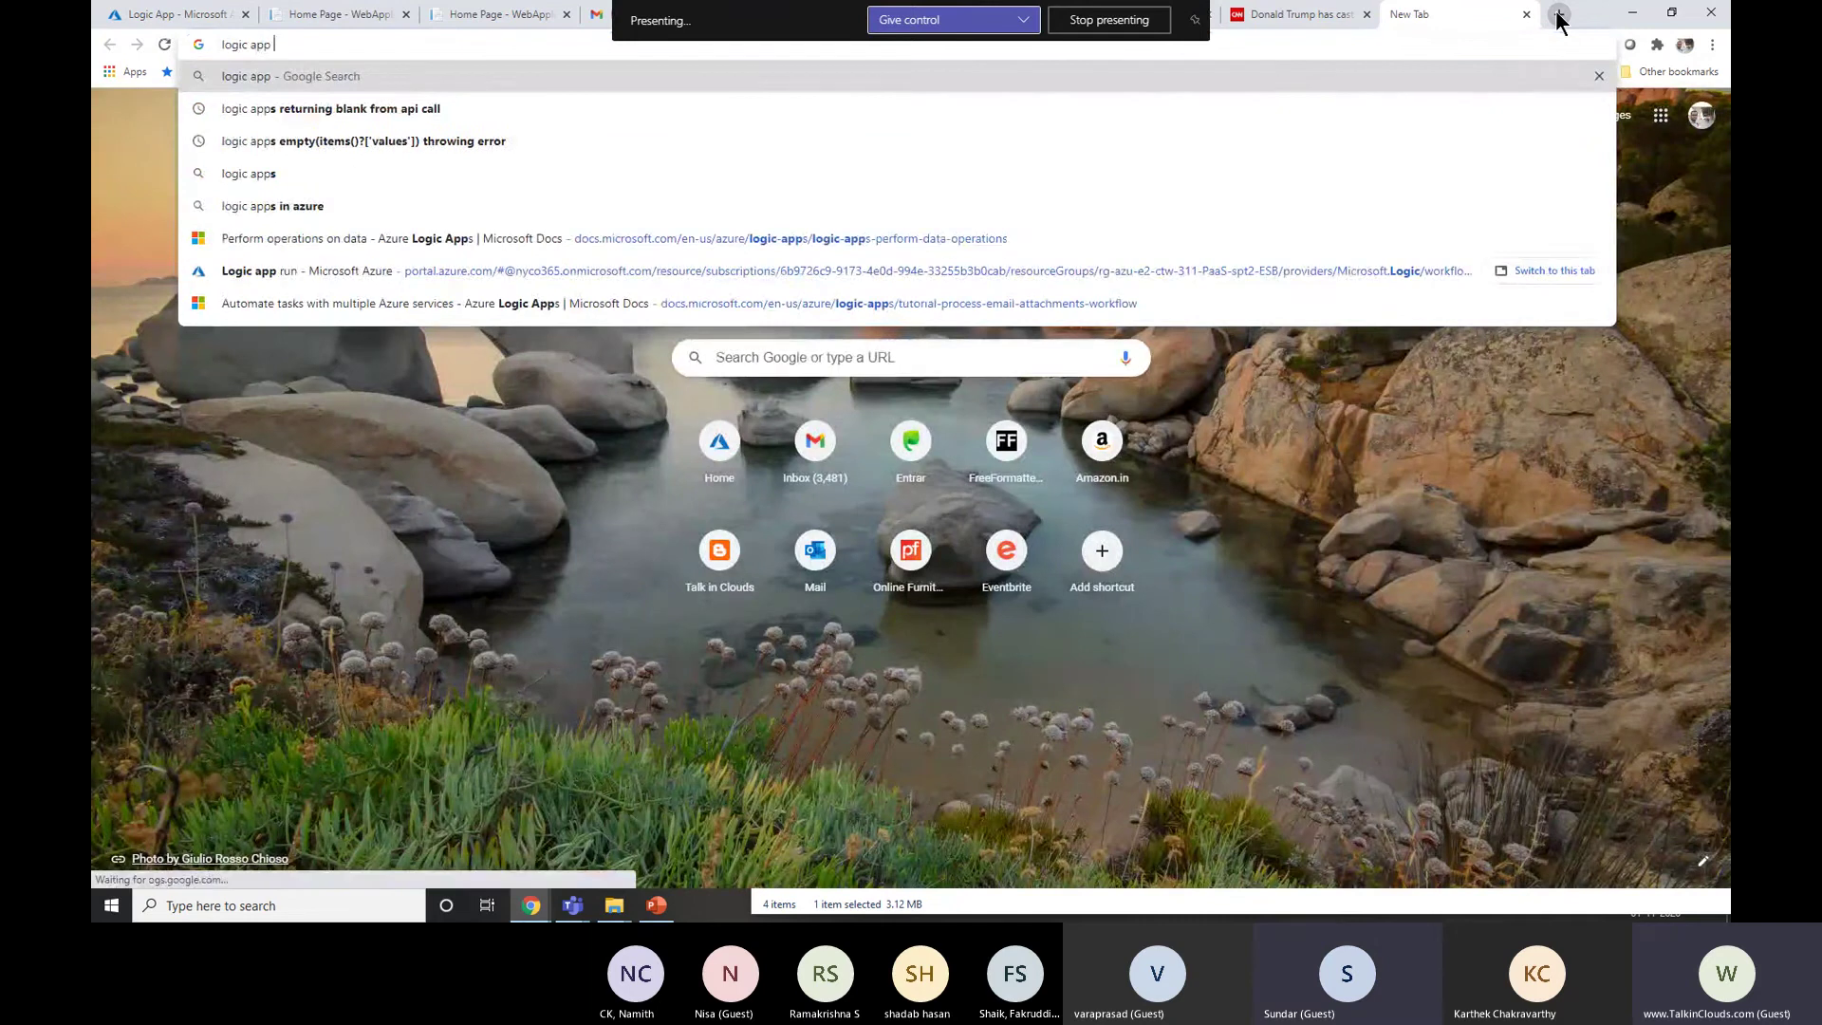
text( pr)
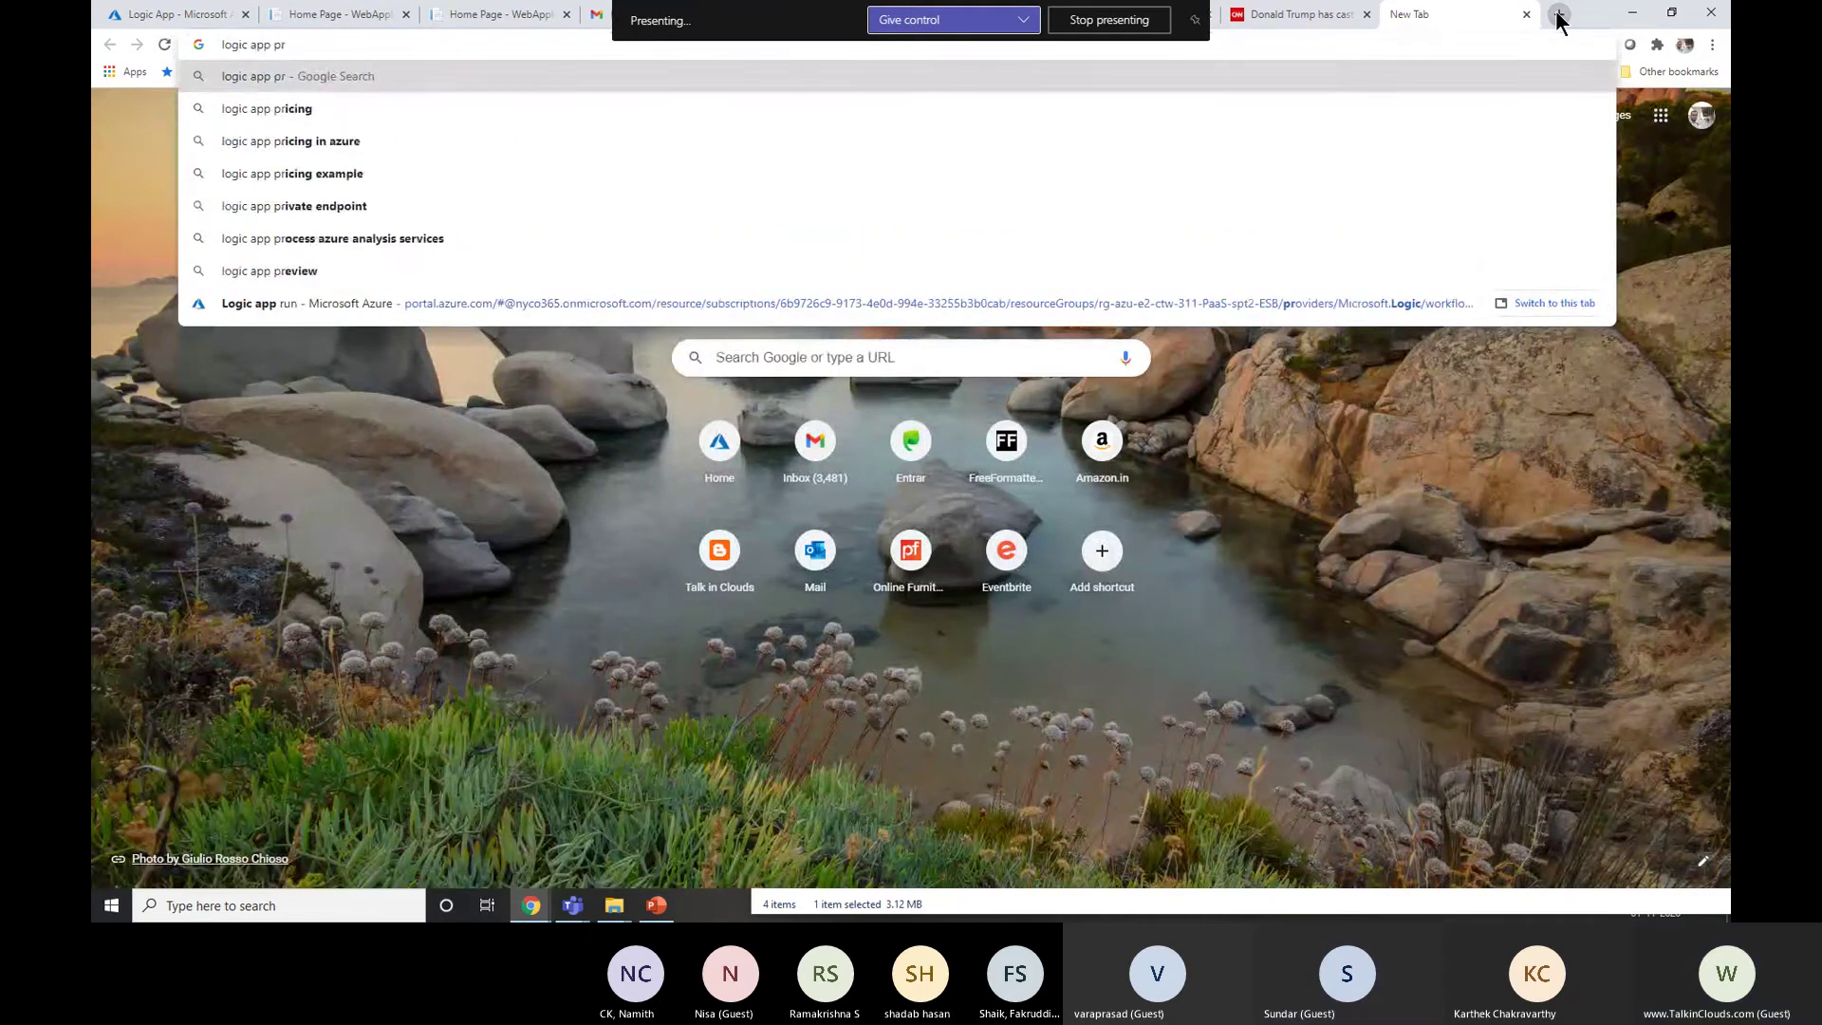
key(Down)
key(Down)
key(Return)
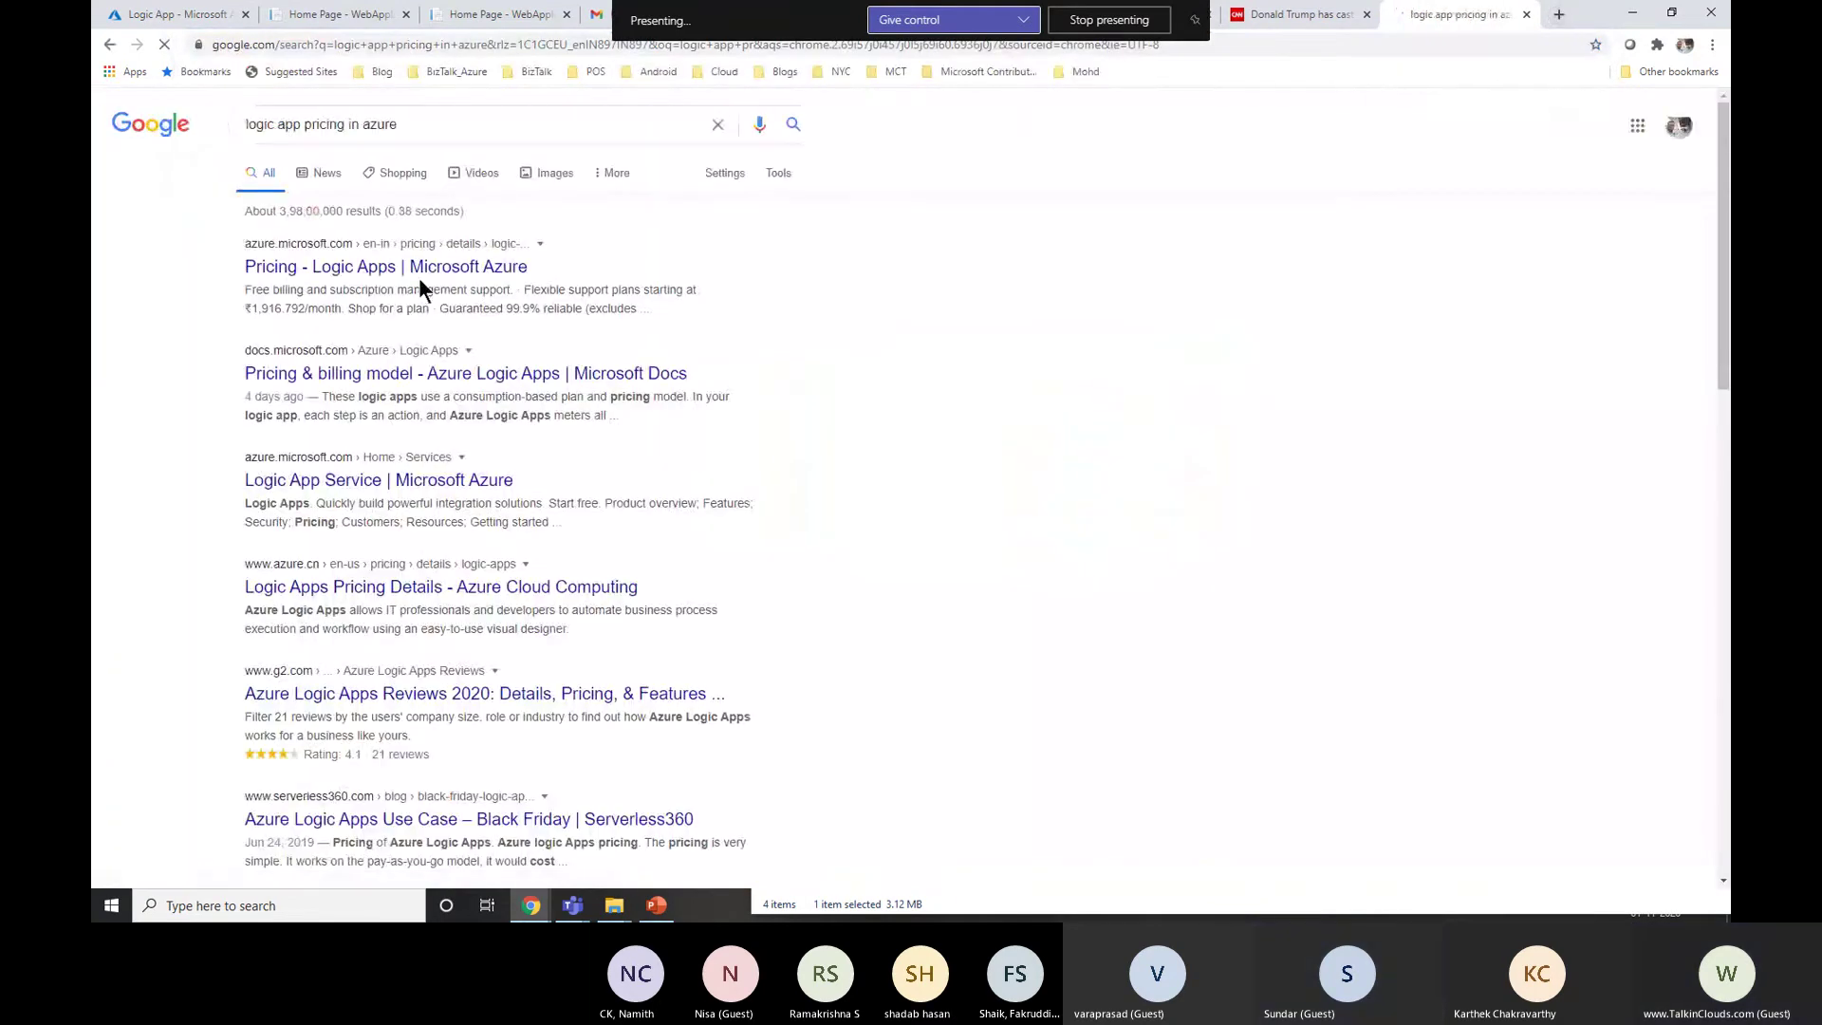
click(477, 266)
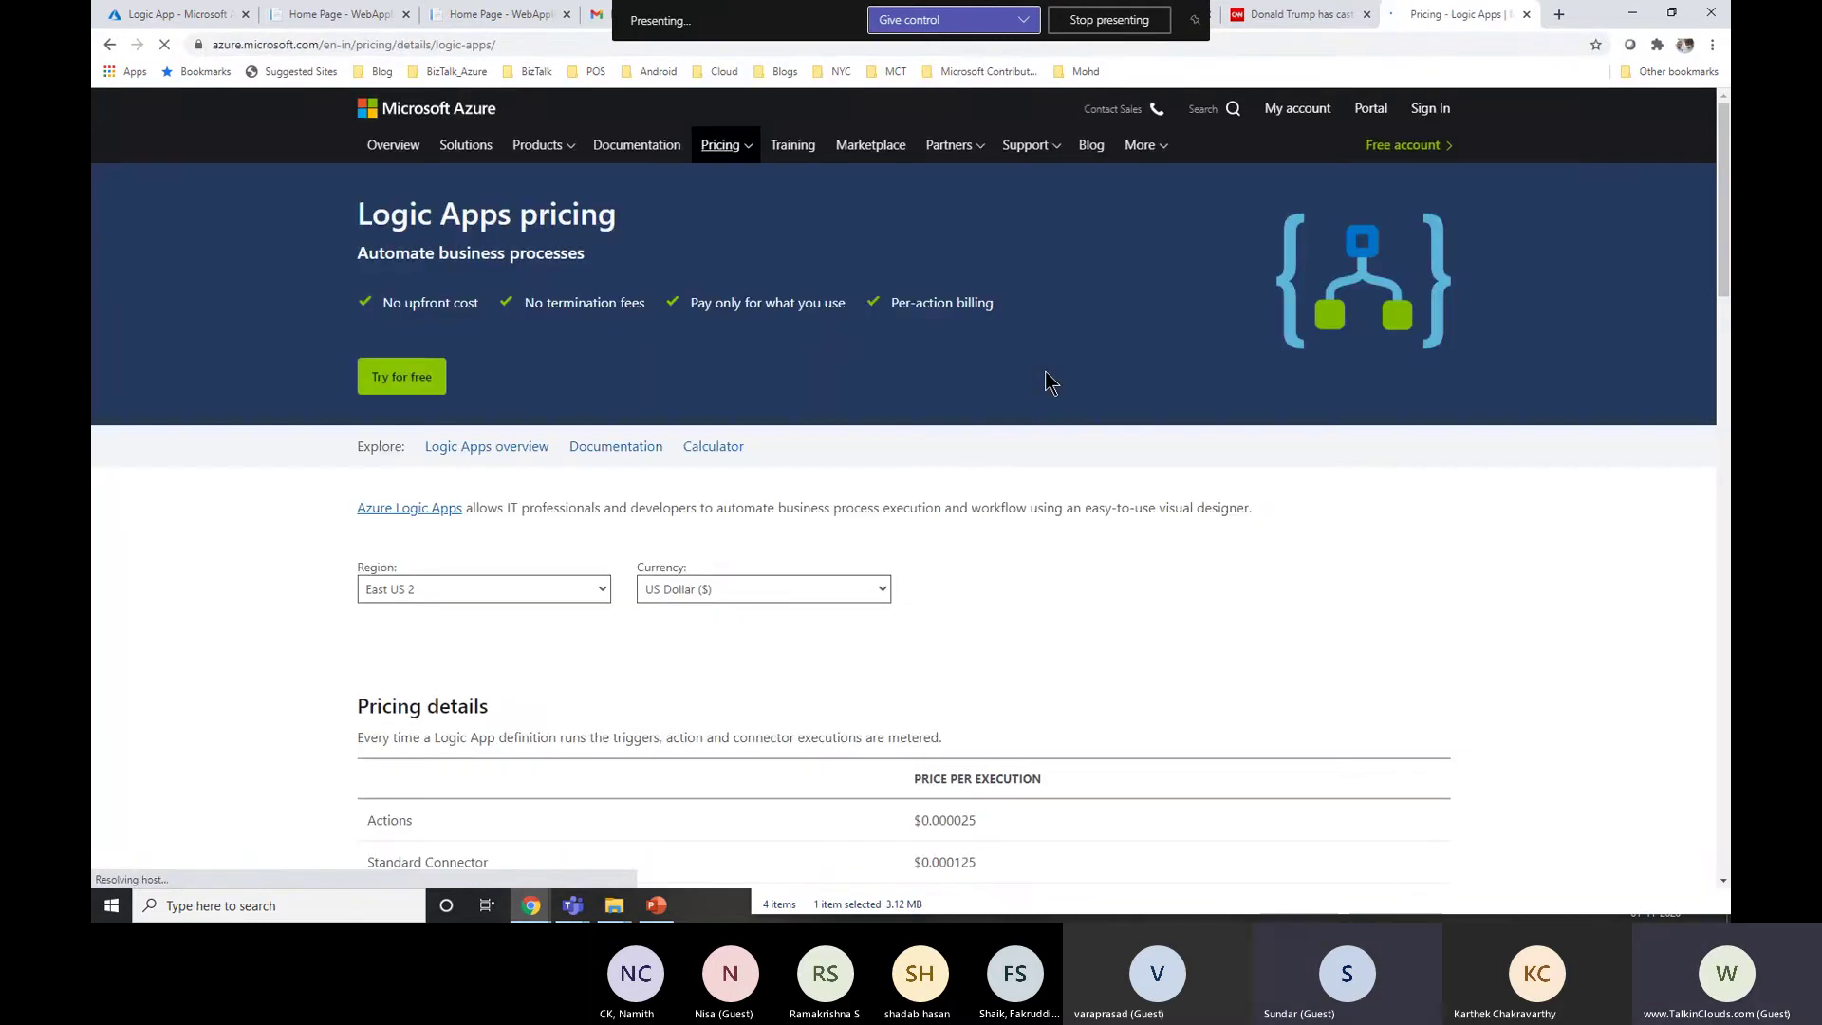
Step: Set the pricing page's region to East Asia and its currency to Indian Rupee (₹)
scroll(651, 373, down, 3)
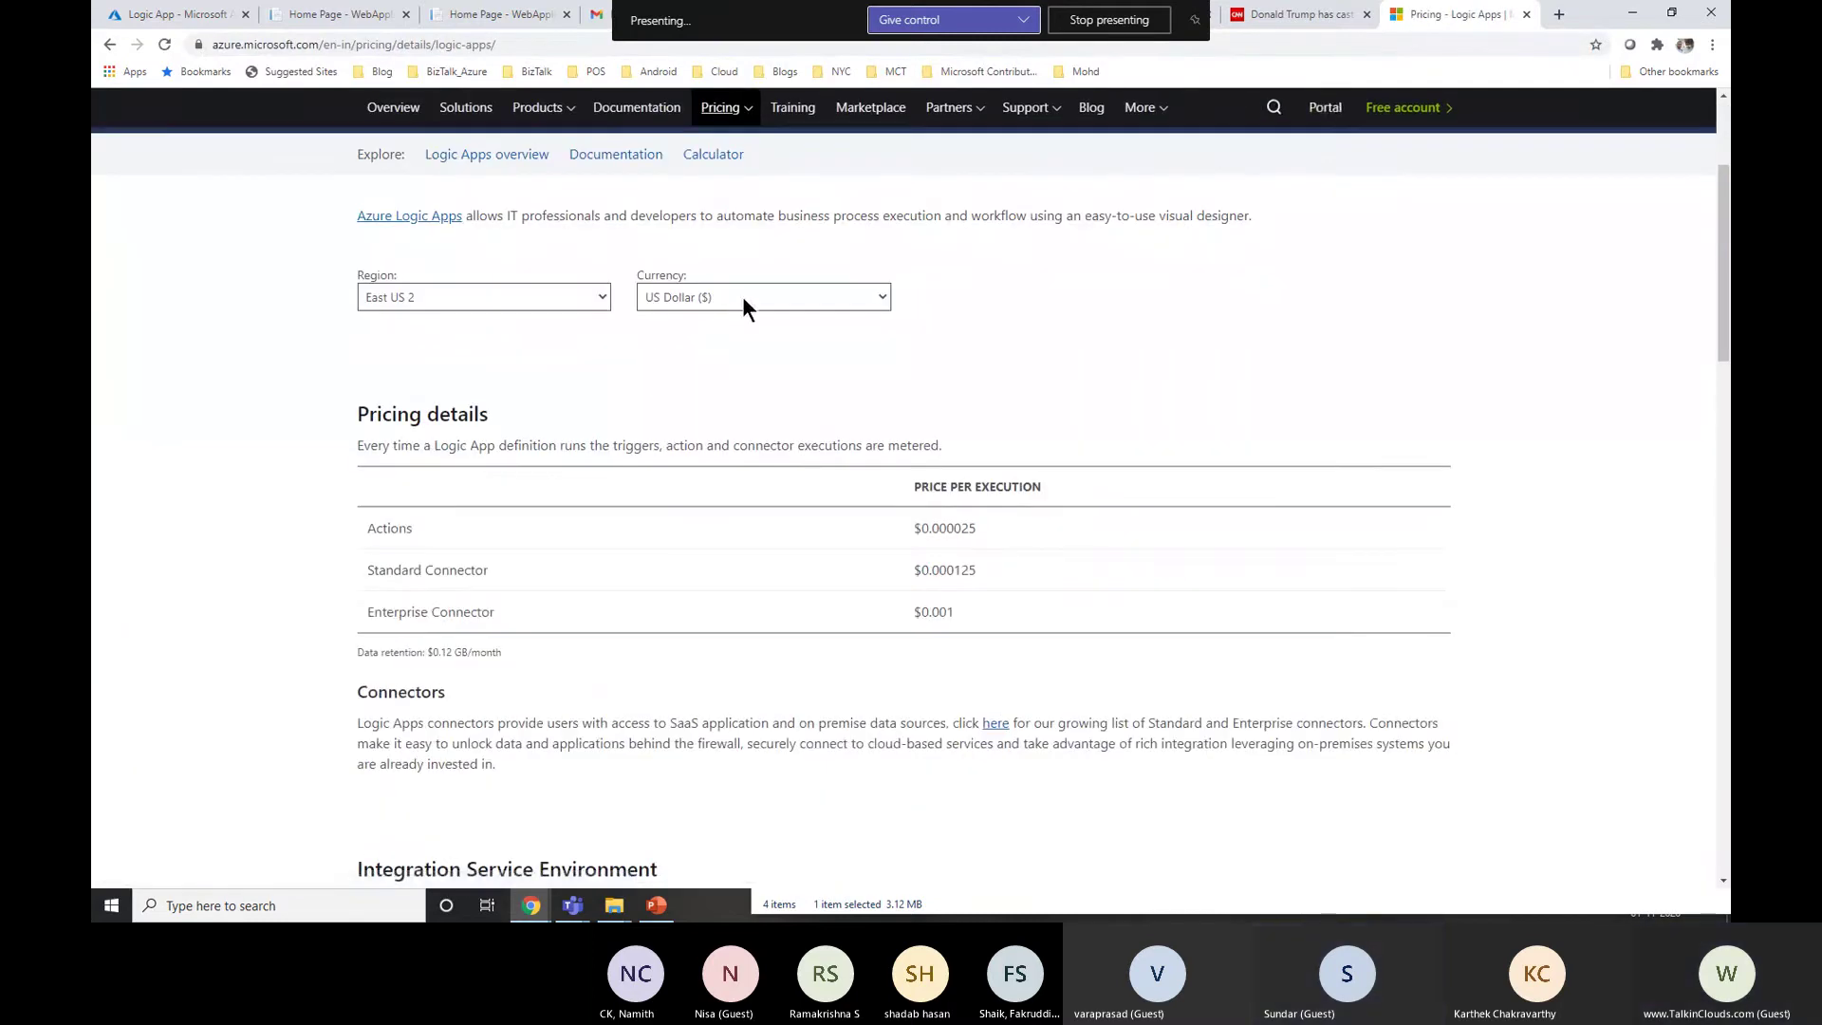
click(534, 306)
scroll(543, 362, down, 5)
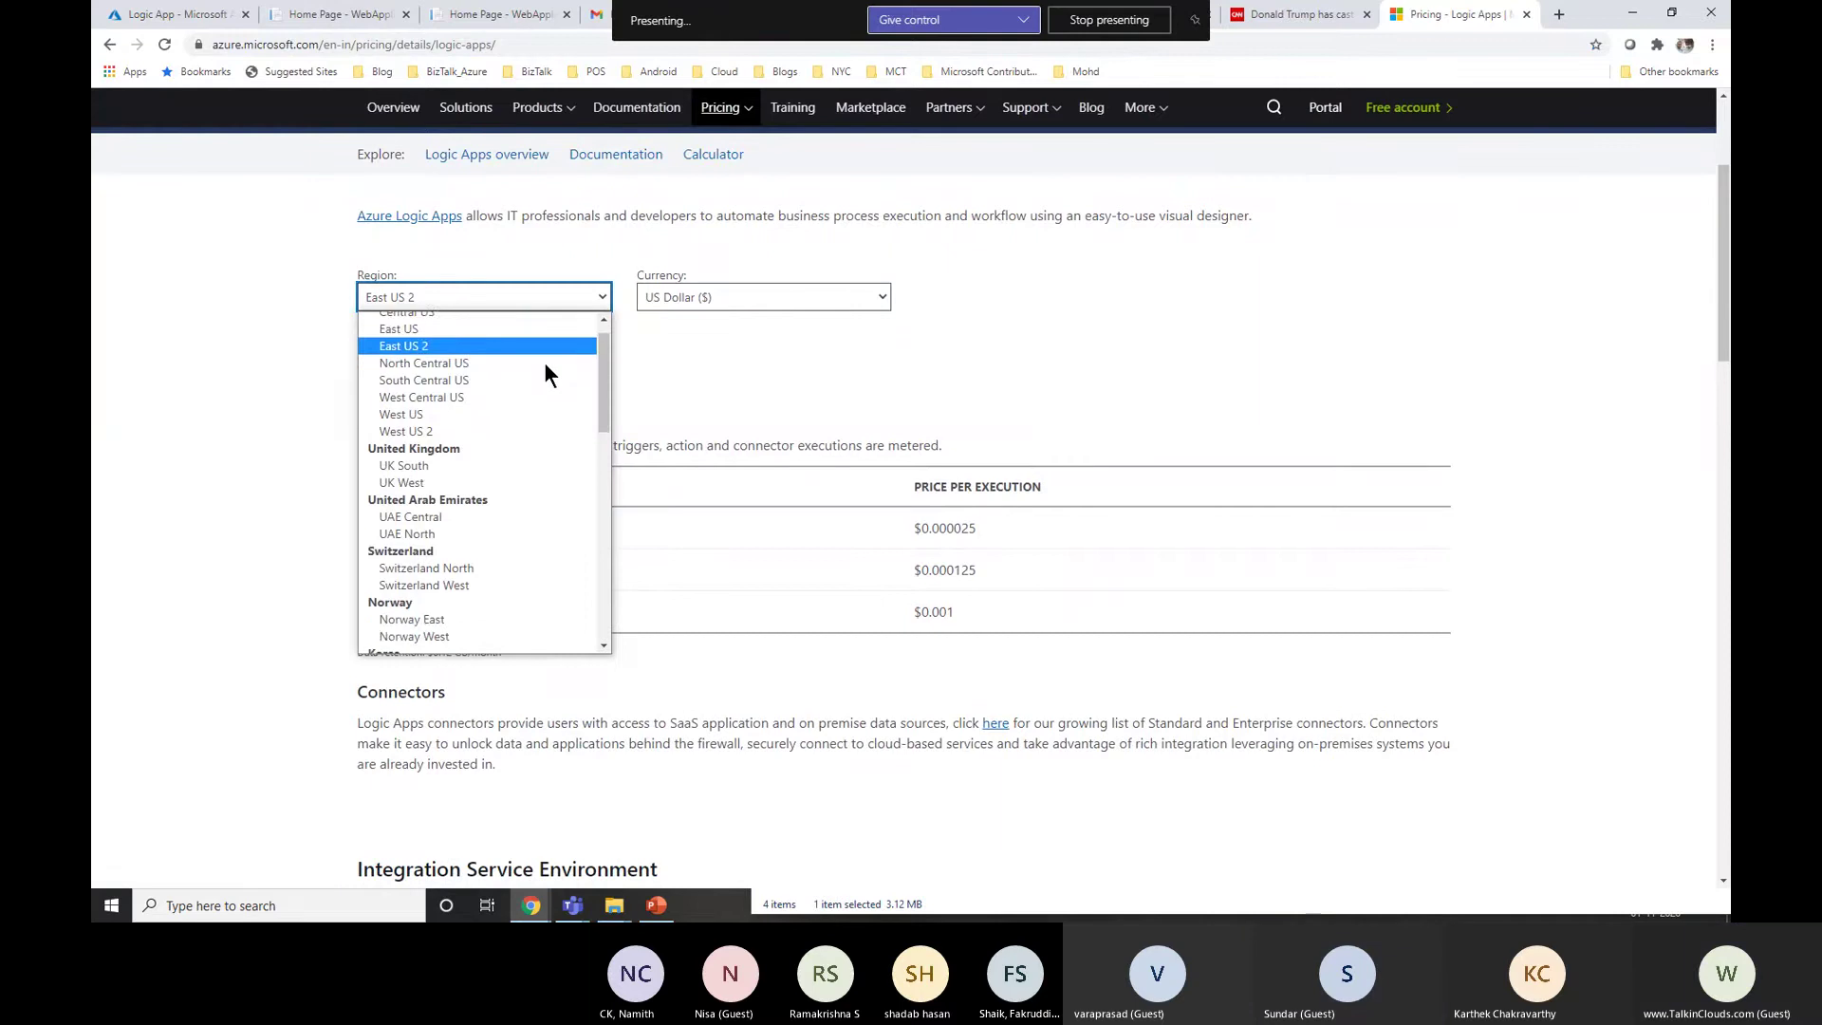
scroll(492, 524, down, 5)
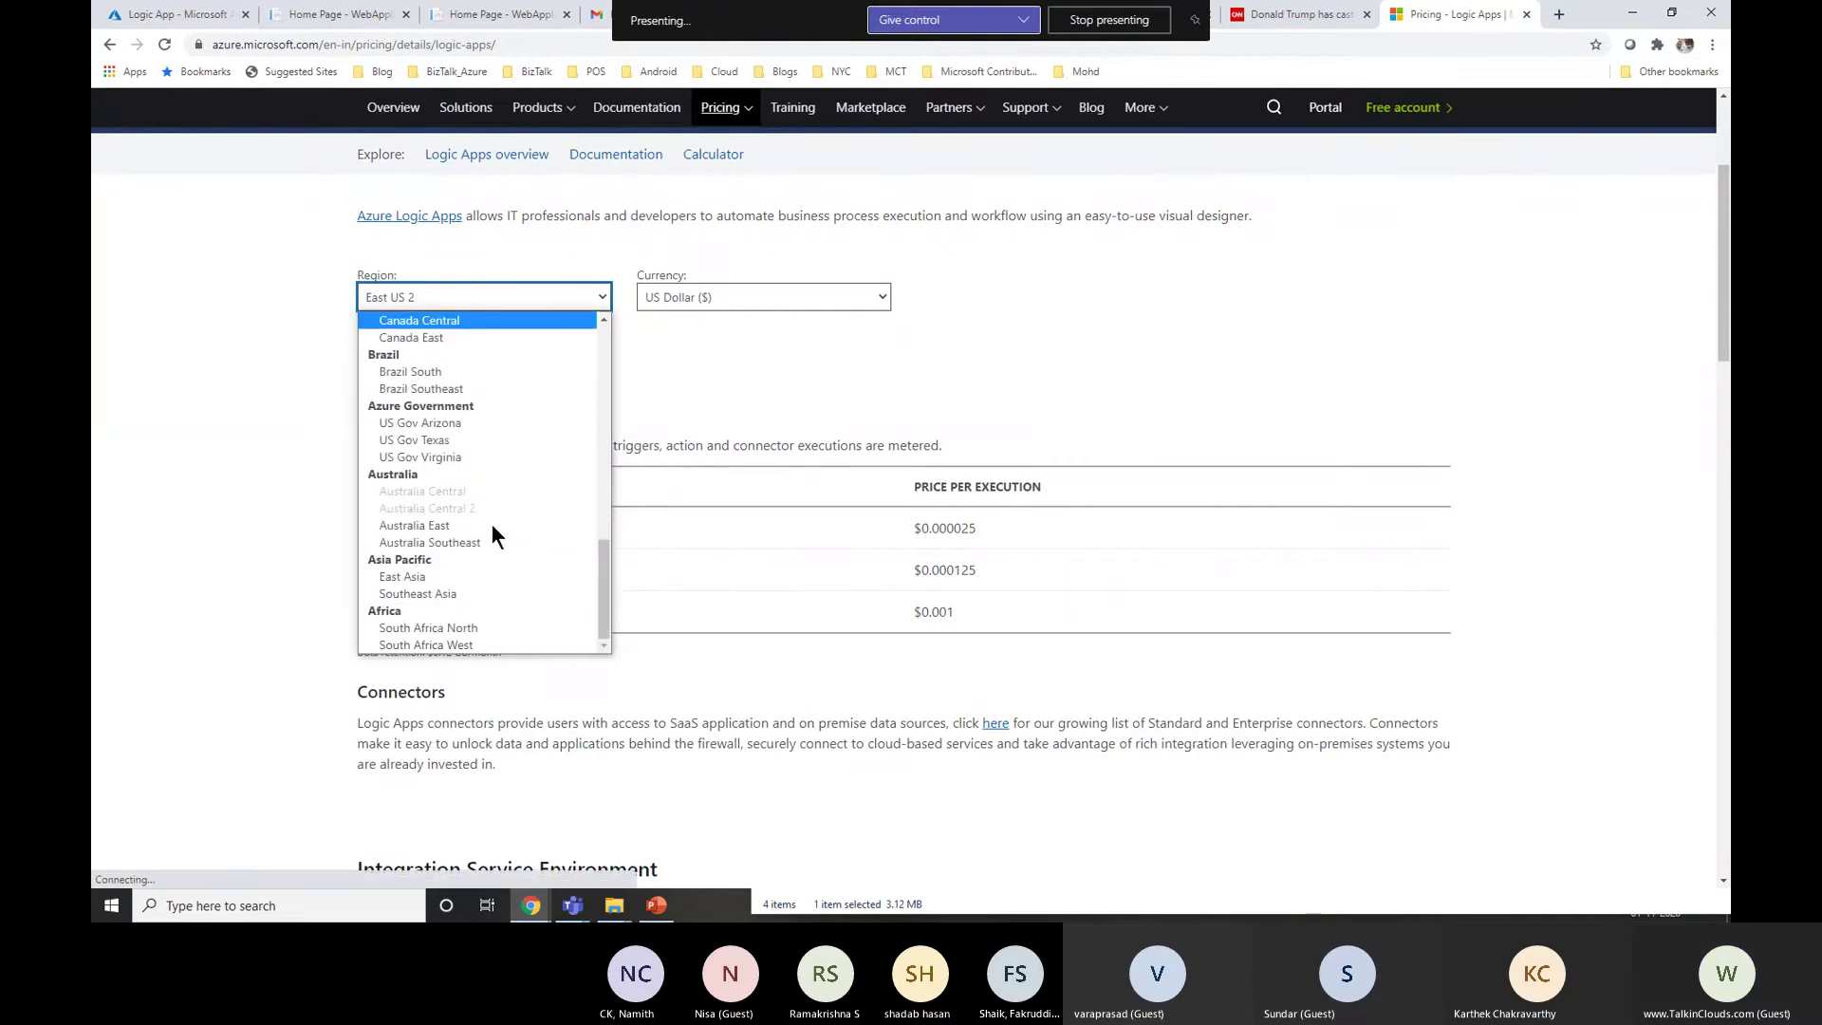
click(448, 578)
click(708, 300)
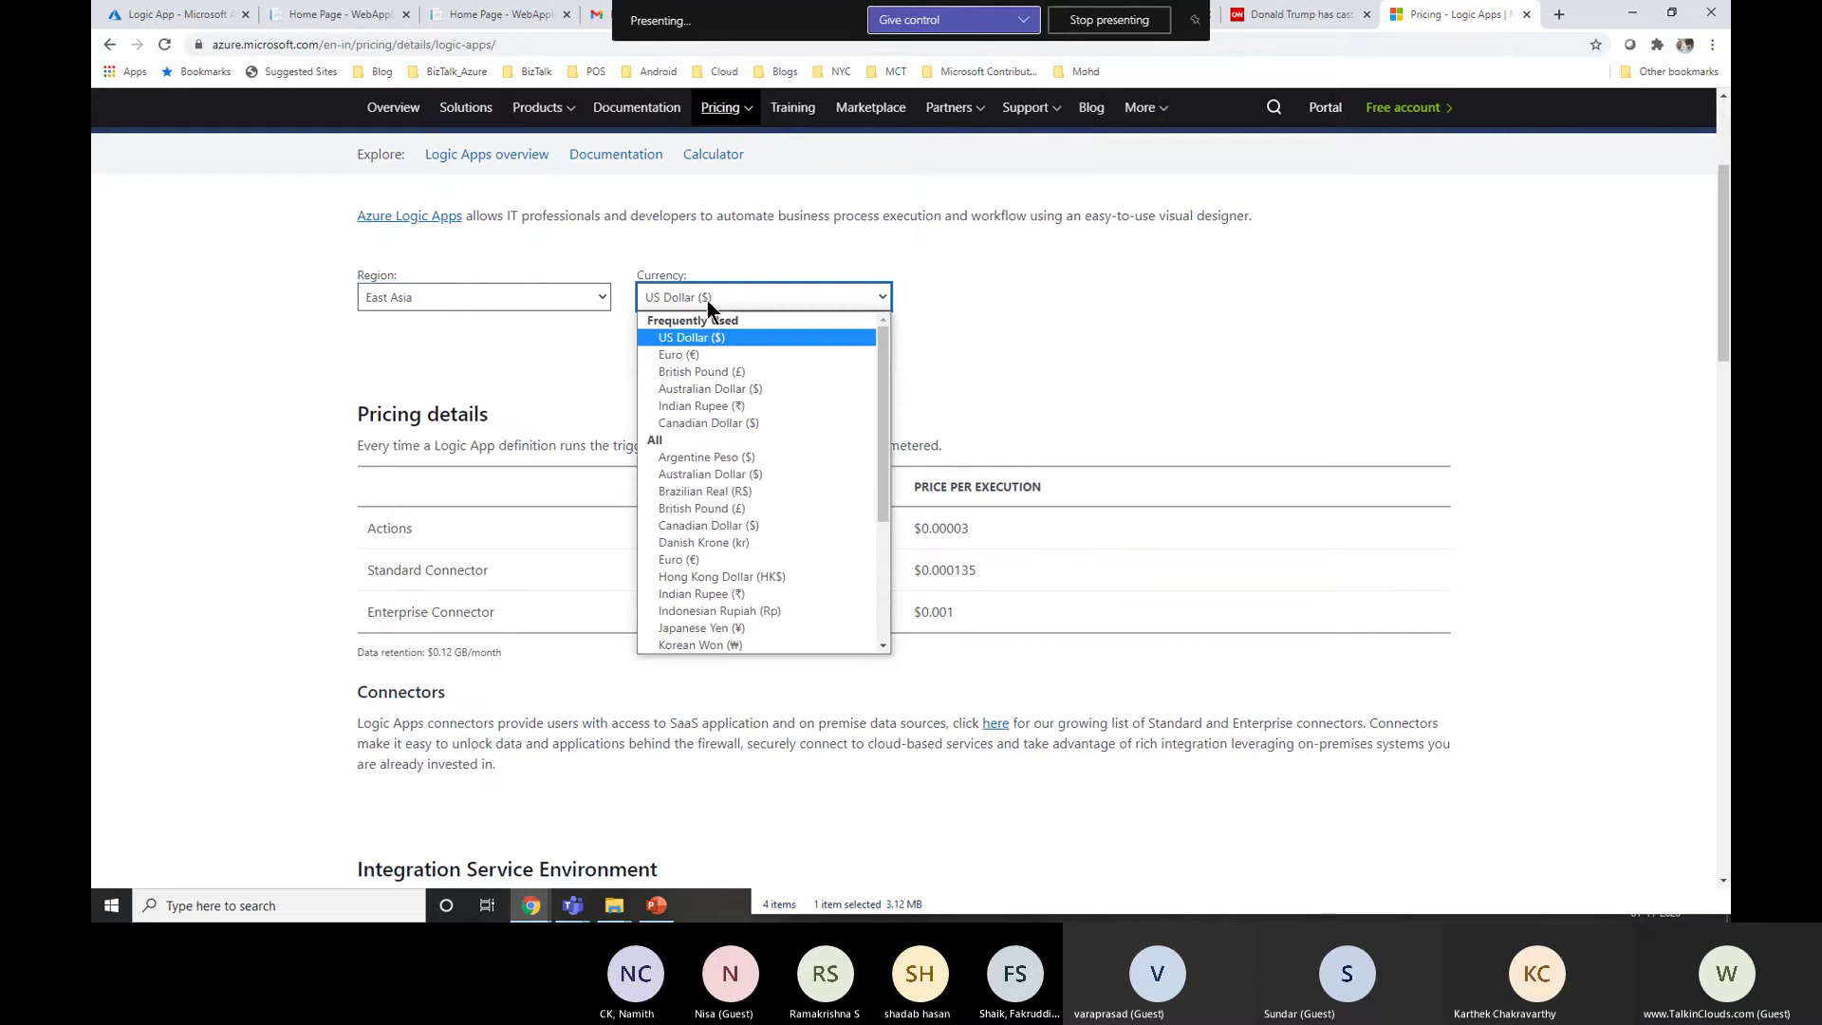
click(709, 408)
click(995, 376)
Step: Examine the price per execution for actions, the Standard Connector and the Enterprise Connector
drag(346, 538, 687, 526)
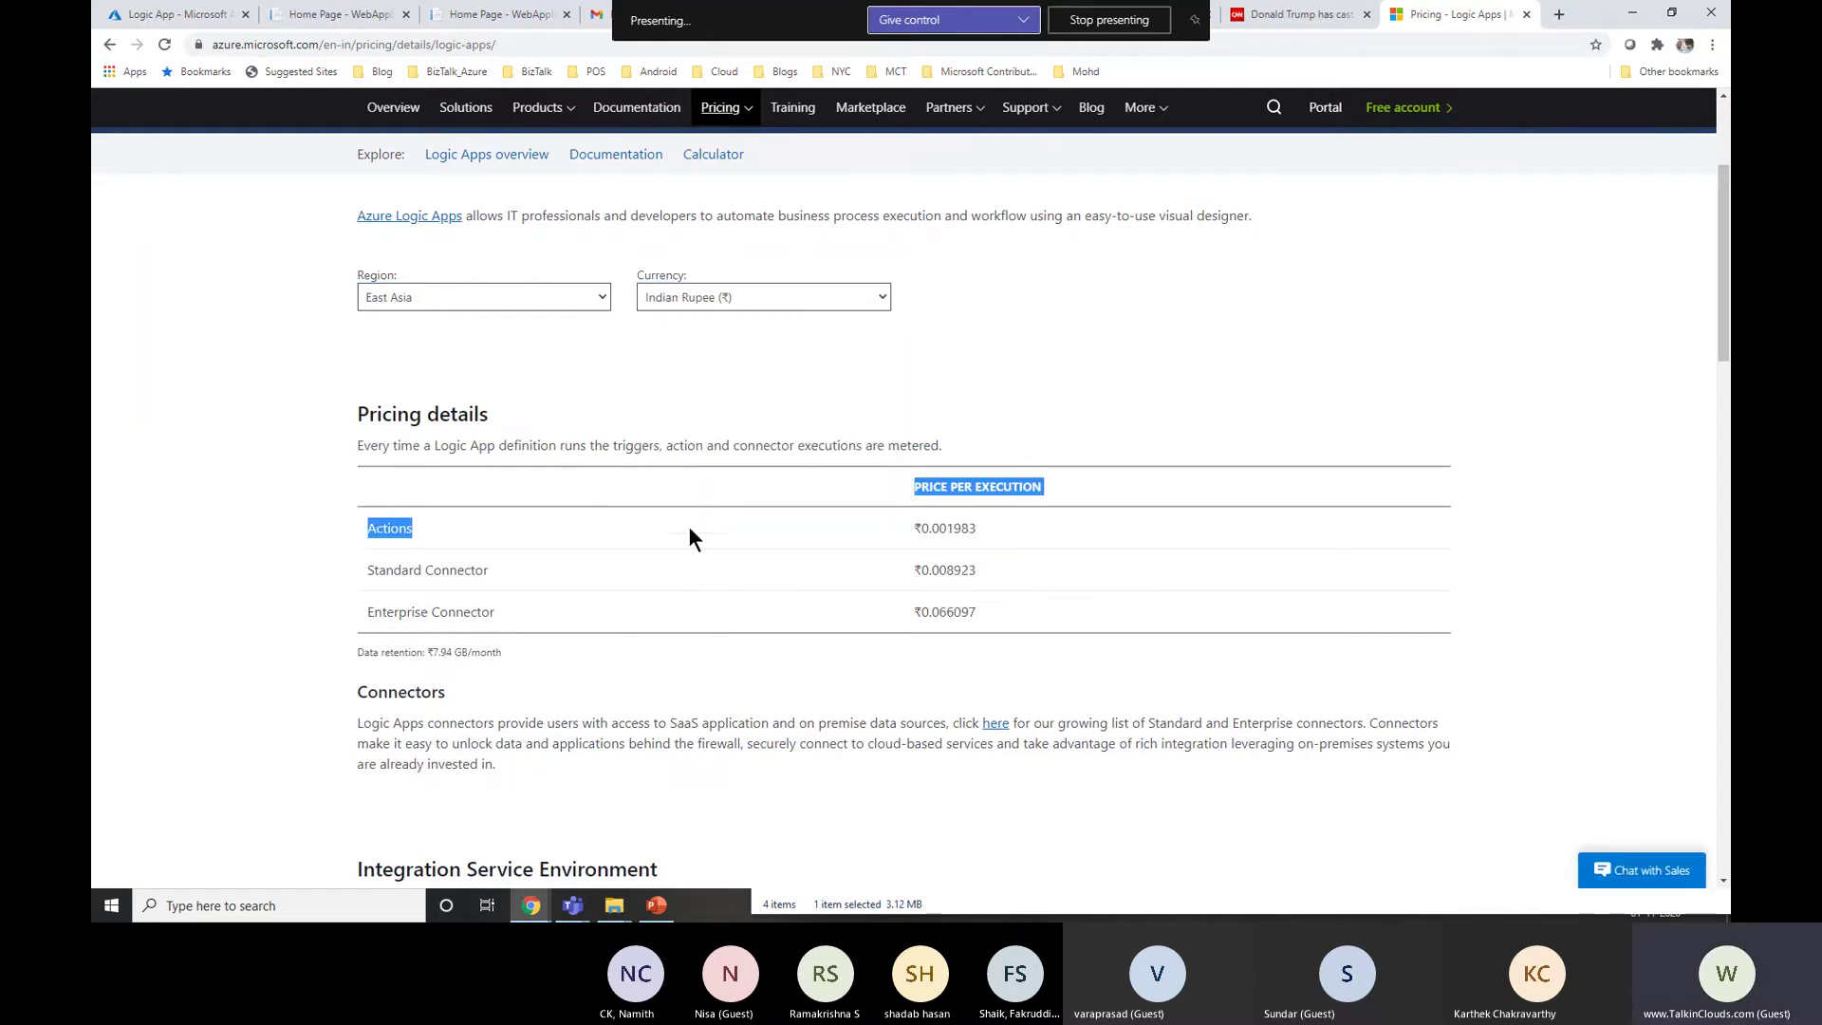
drag(939, 529, 1031, 488)
double_click(370, 528)
drag(930, 528, 940, 528)
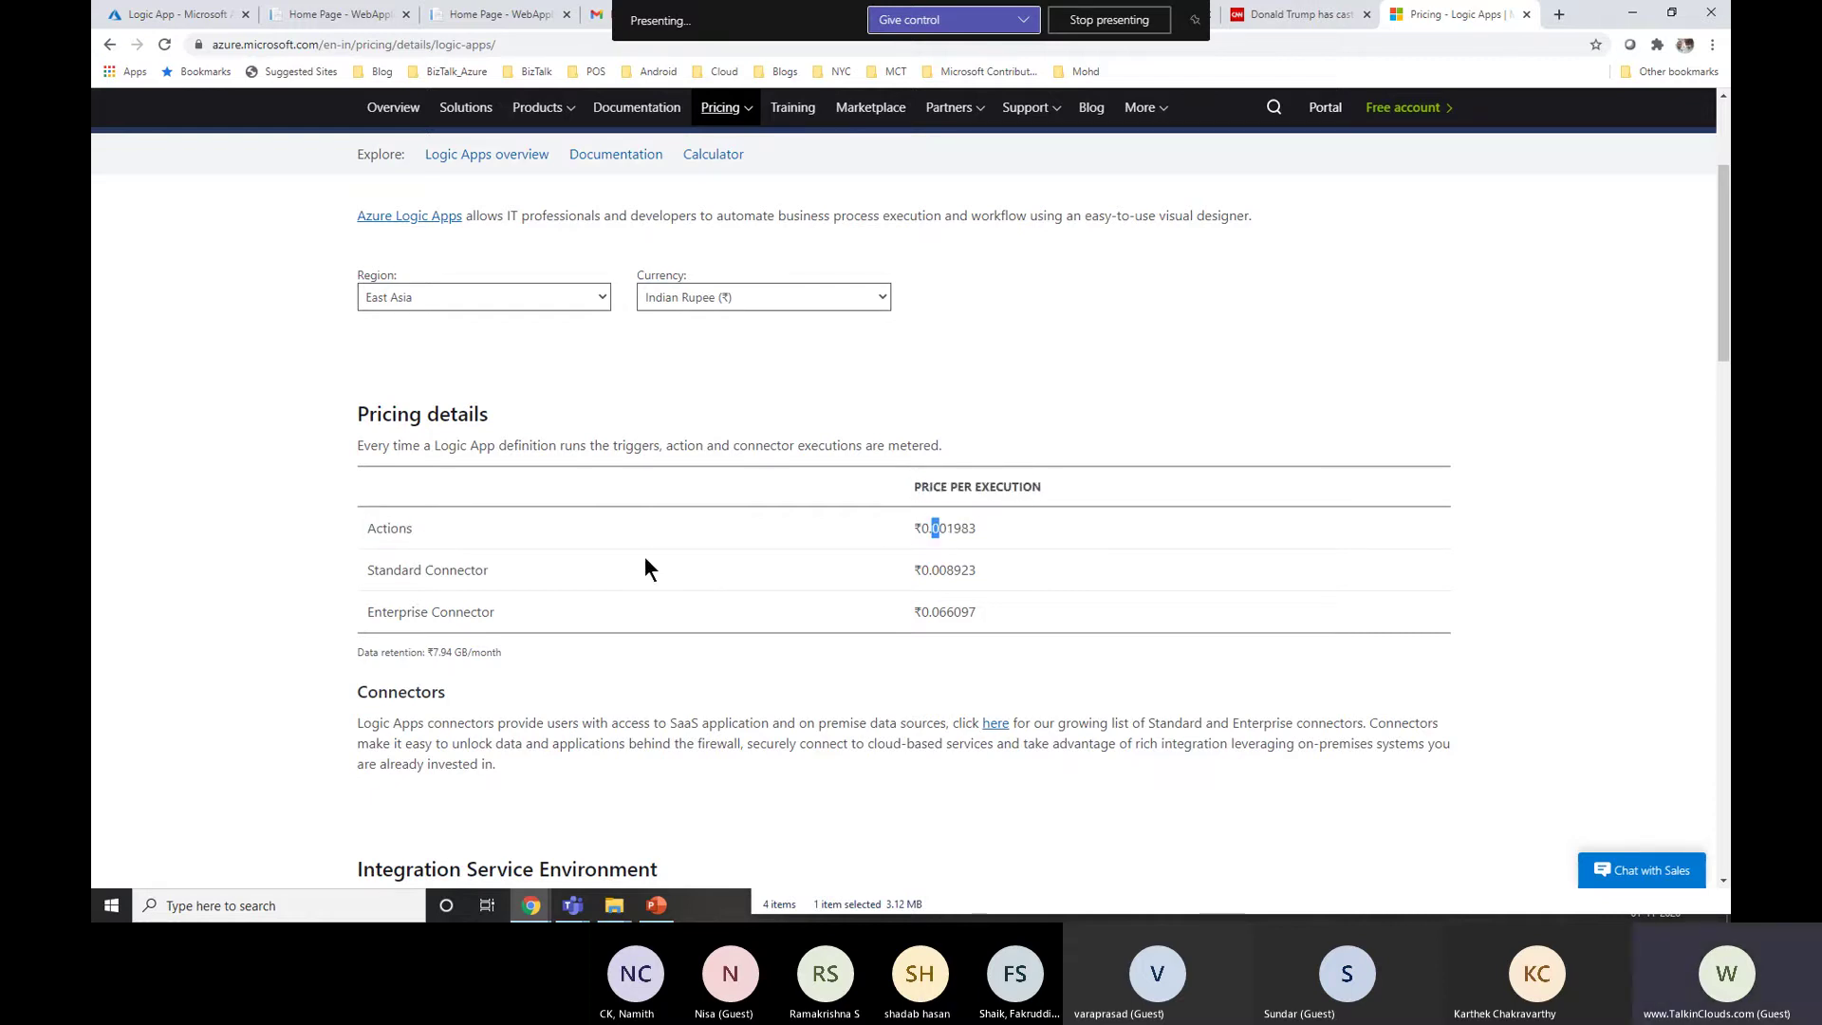
drag(421, 569, 488, 569)
drag(975, 570, 932, 569)
drag(399, 612, 435, 612)
scroll(454, 601, down, 1)
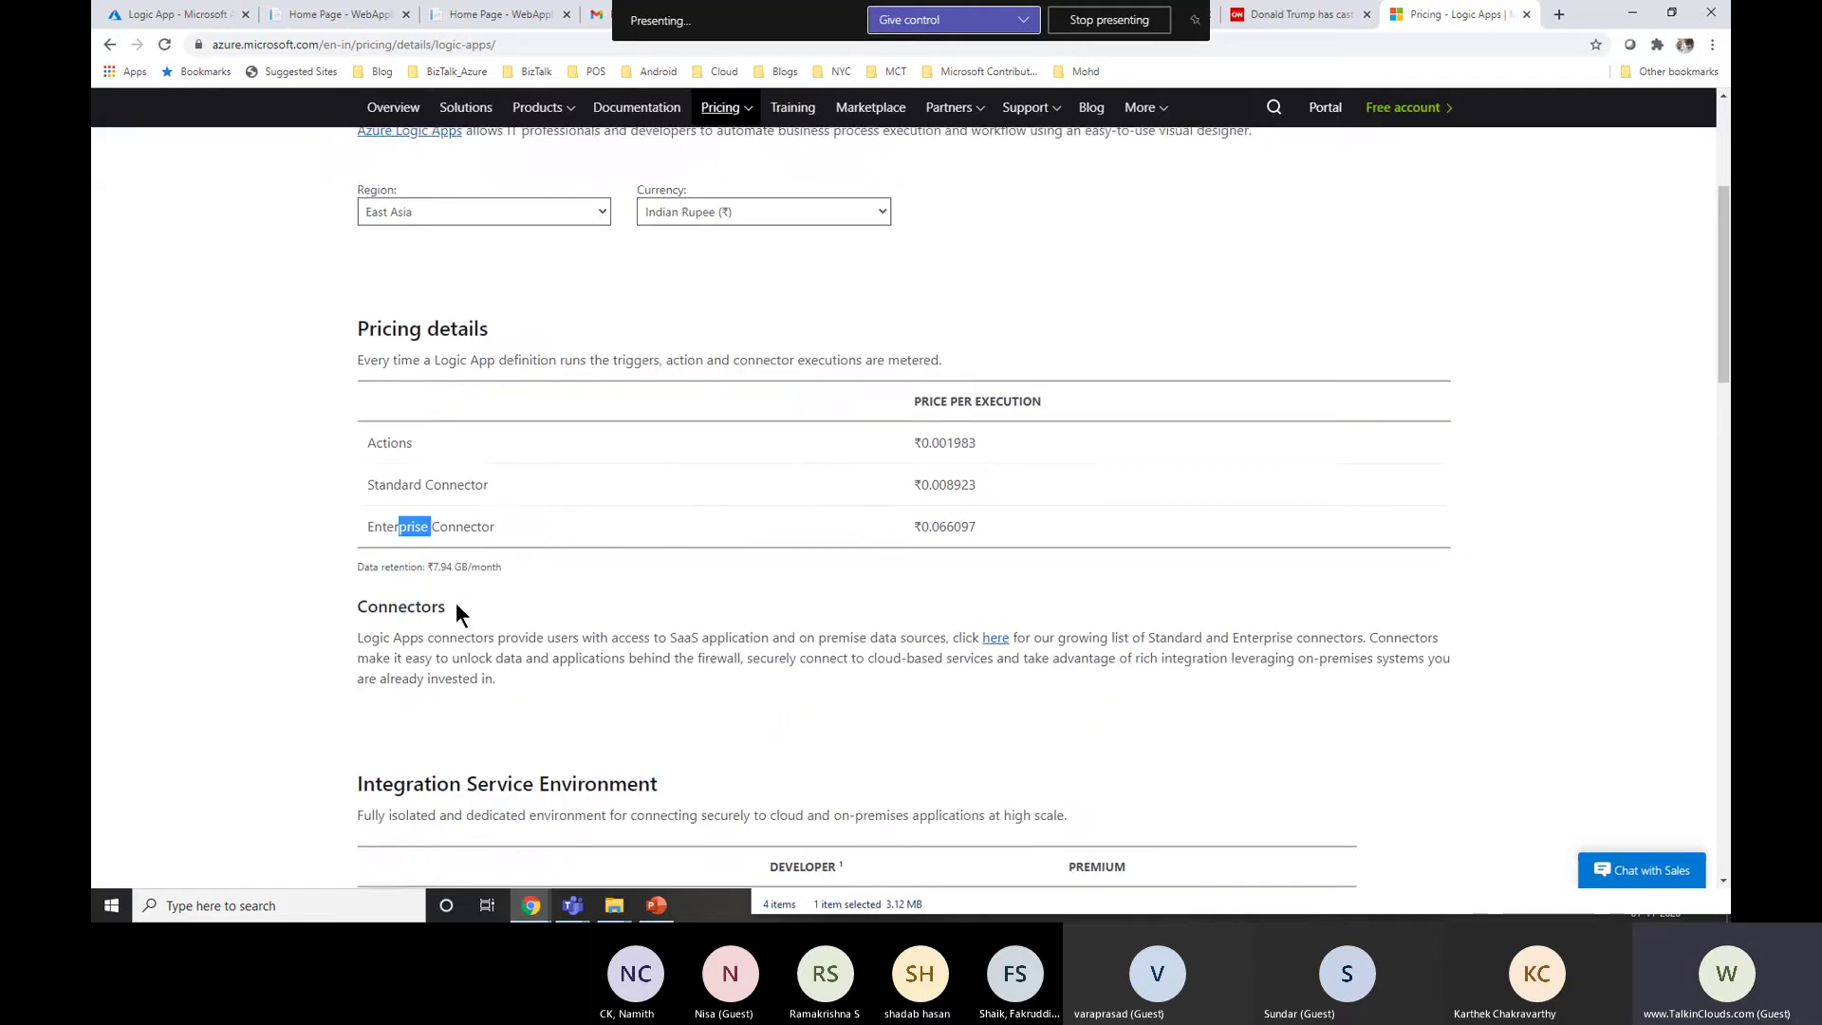
Step: Examine the hourly base unit pricing of the Integration Service Environment for the Developer and Premium tiers
scroll(457, 607, down, 3)
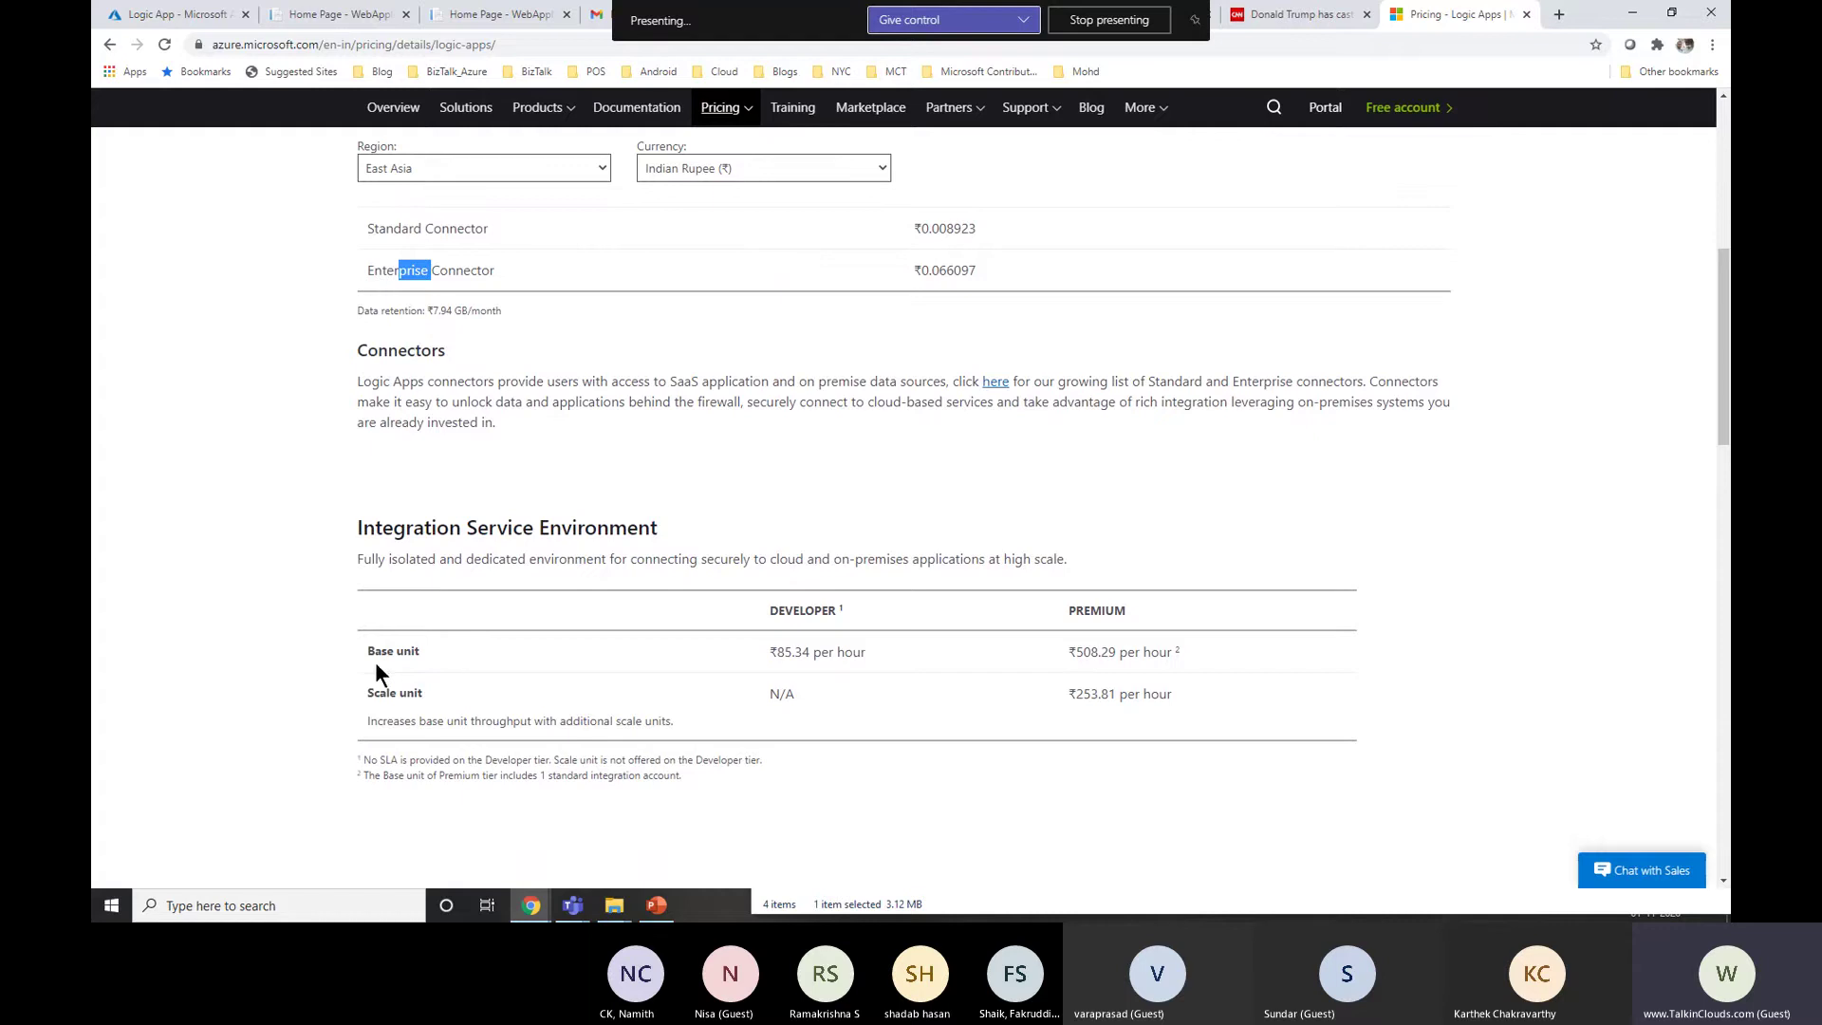
drag(375, 667, 420, 654)
scroll(924, 672, down, 1)
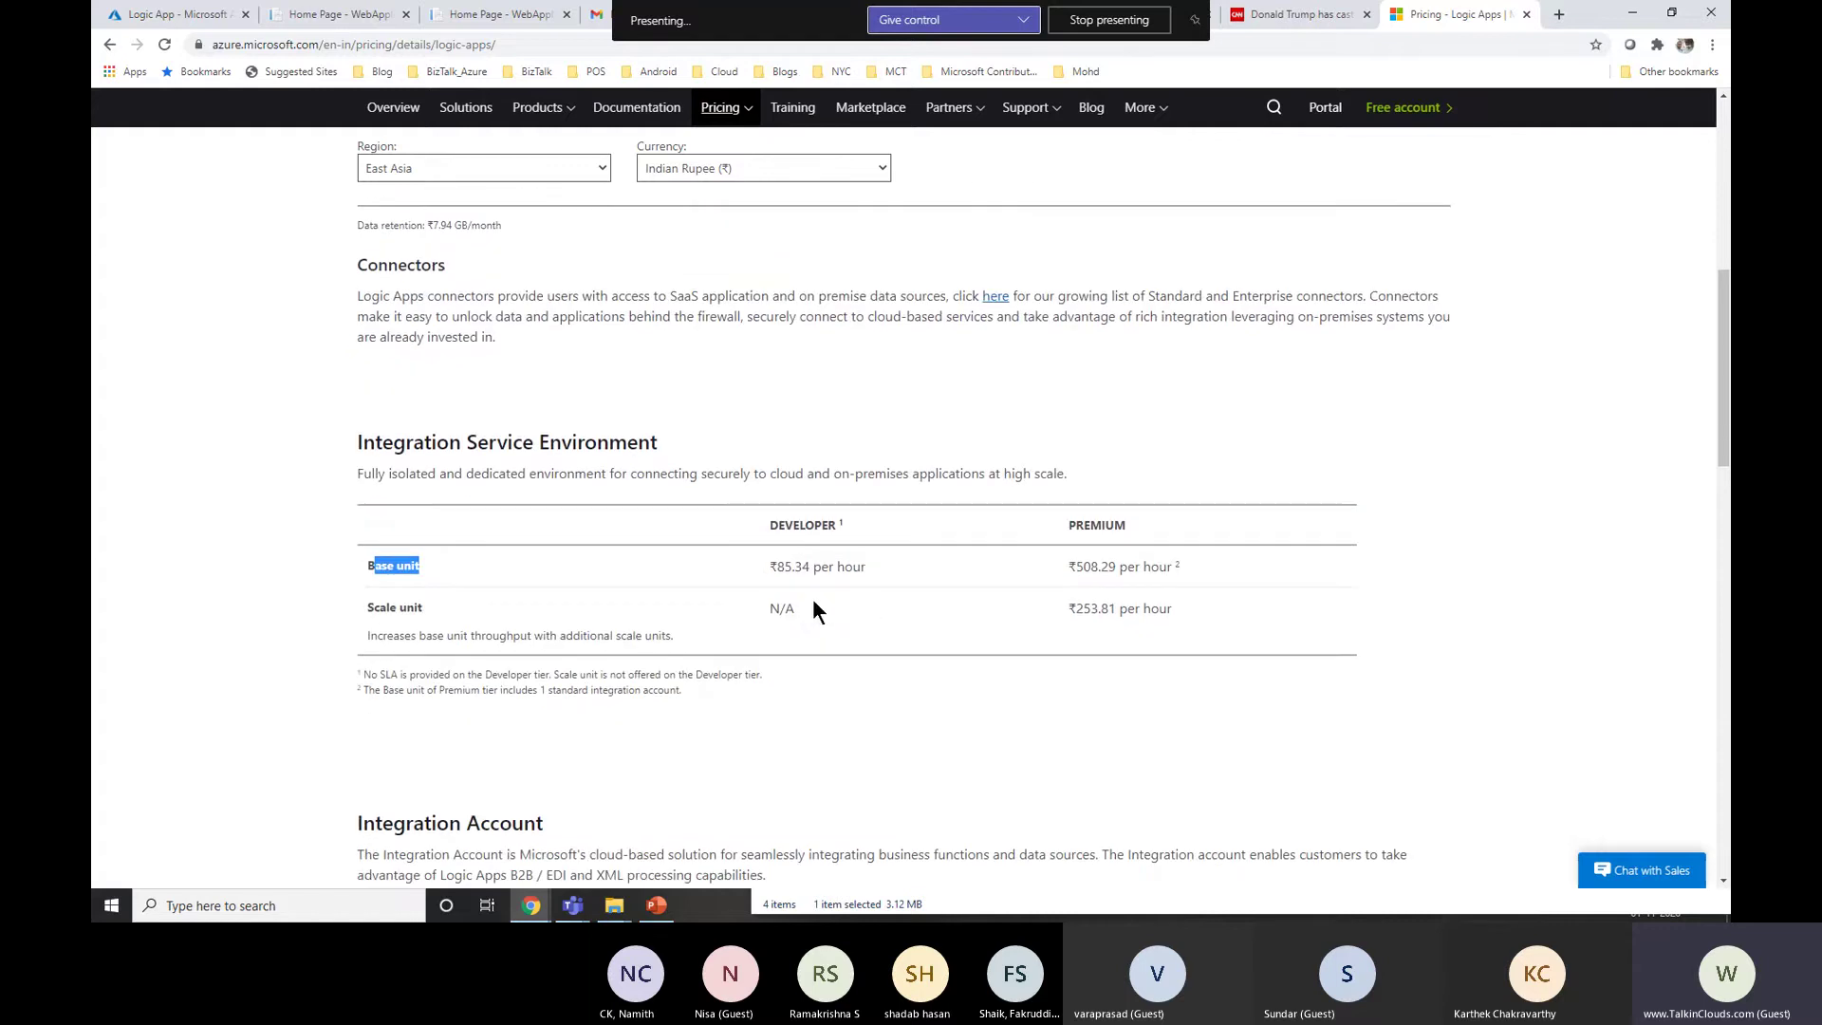
drag(814, 569, 1167, 550)
scroll(1167, 549, down, 4)
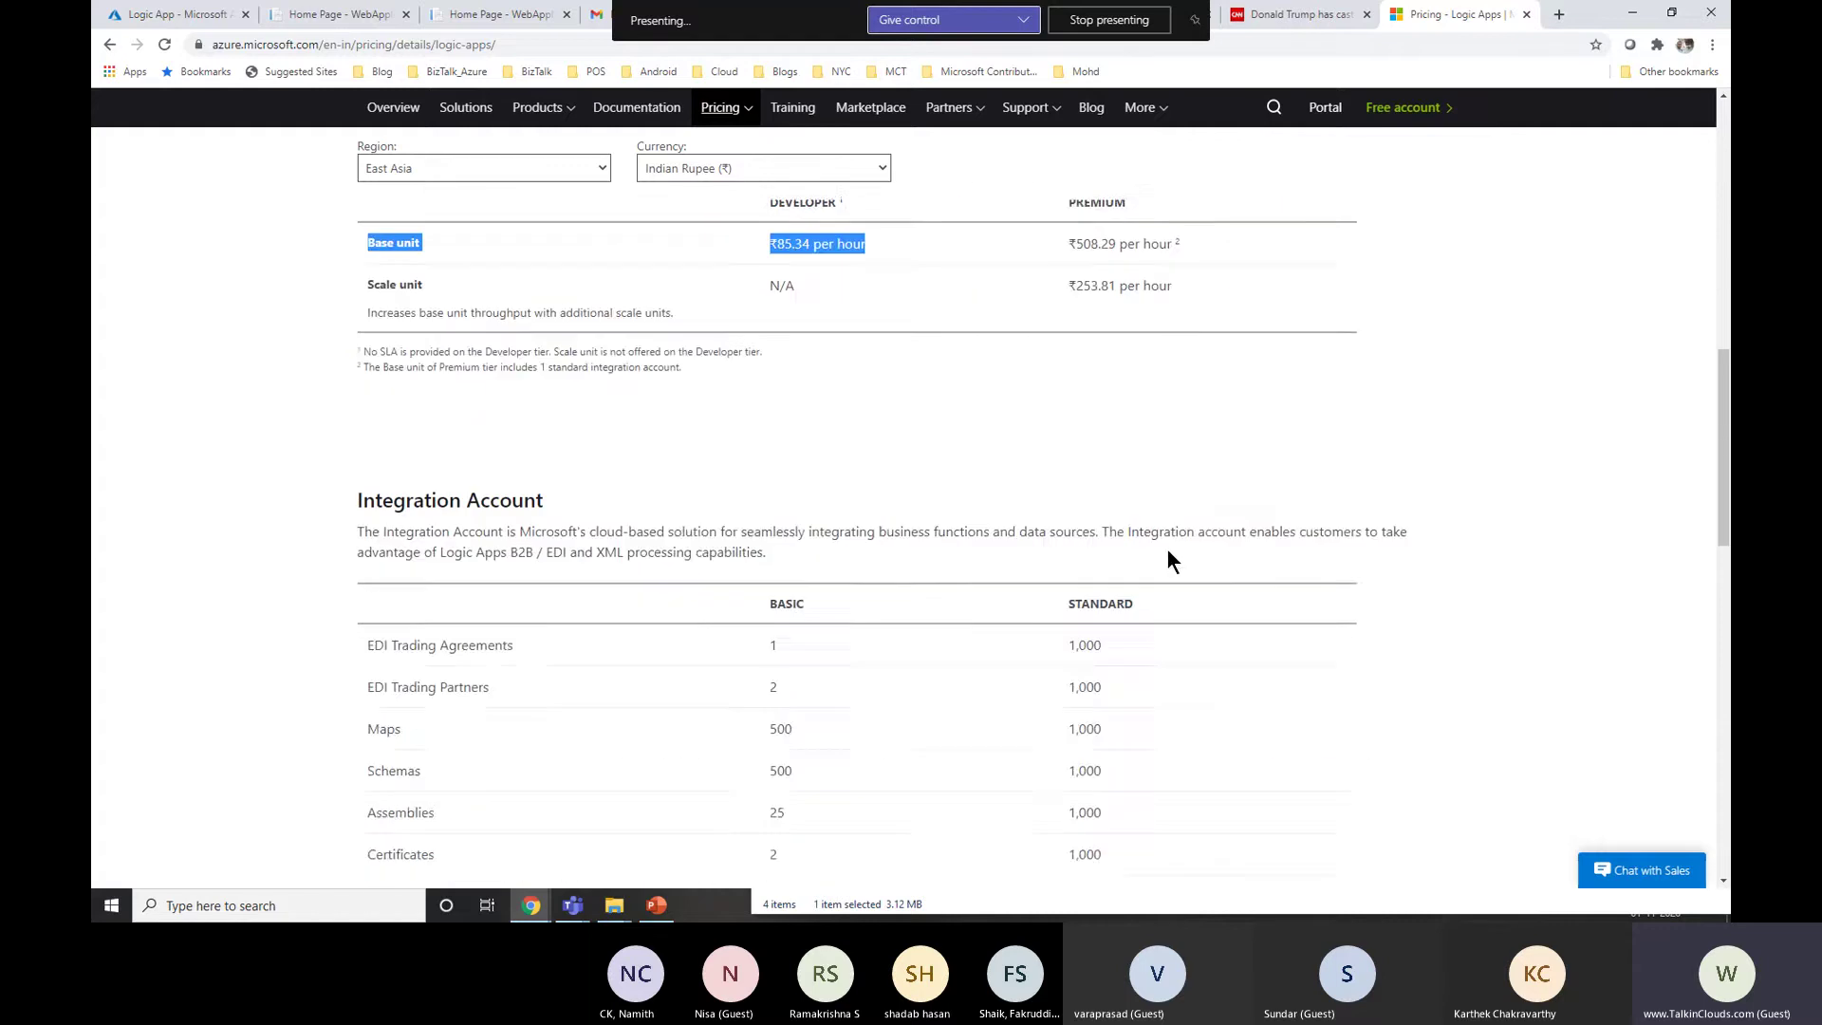
Step: Review the Integration Account limits for maps, schemas and assemblies in both tiers, and select the "Integration Account" heading text
scroll(1167, 551, down, 7)
scroll(1165, 553, up, 5)
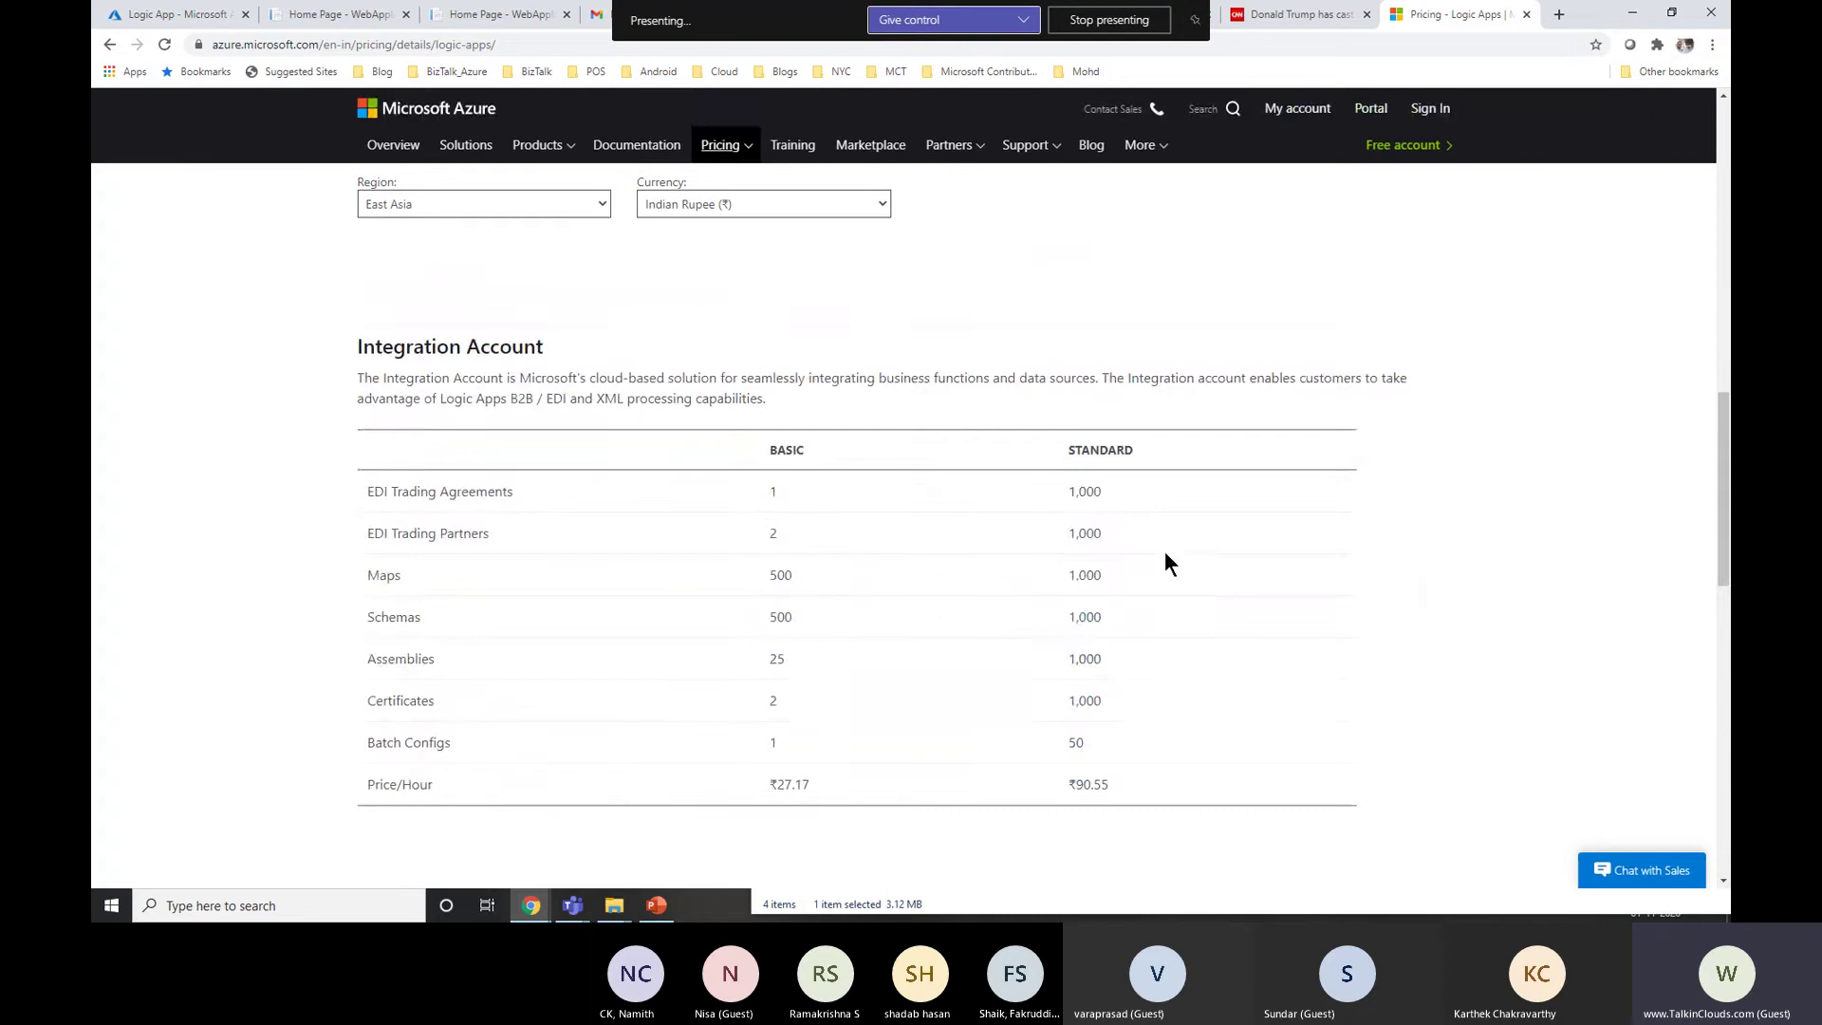
drag(366, 571, 974, 608)
drag(388, 616, 857, 643)
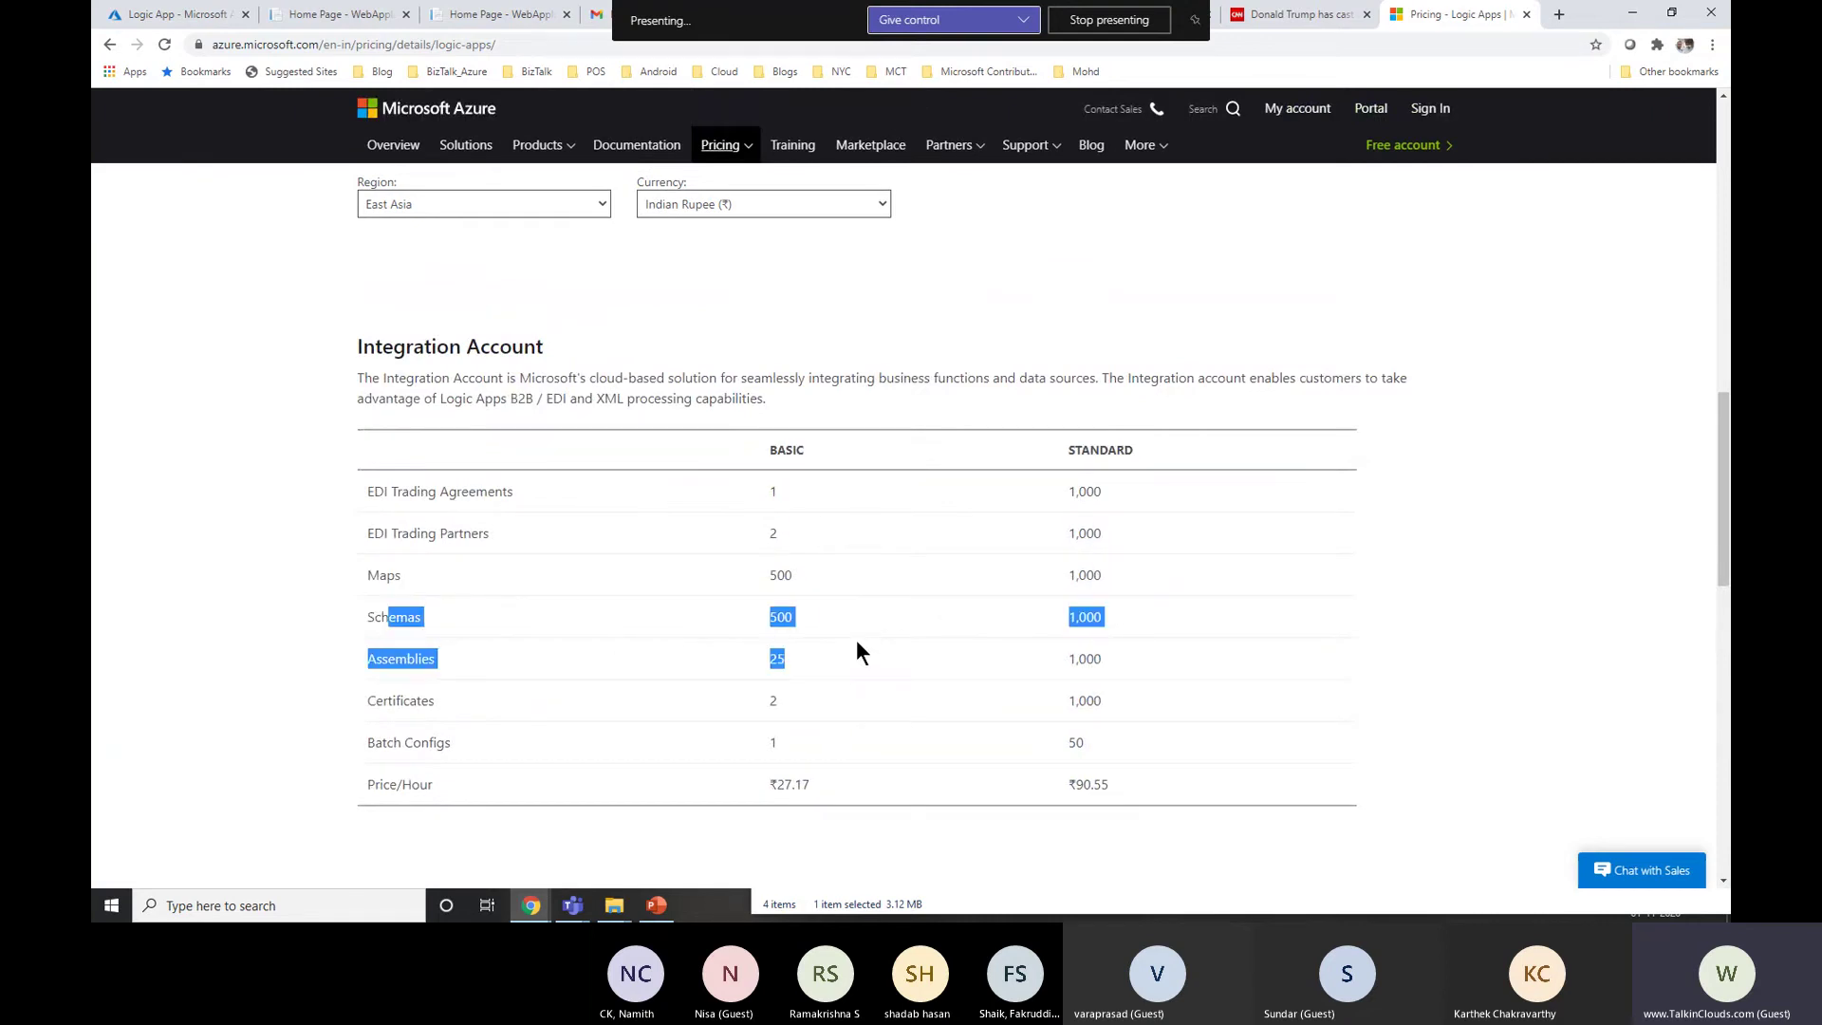
scroll(845, 634, down, 1)
scroll(845, 634, up, 1)
click(371, 347)
drag(393, 346, 530, 359)
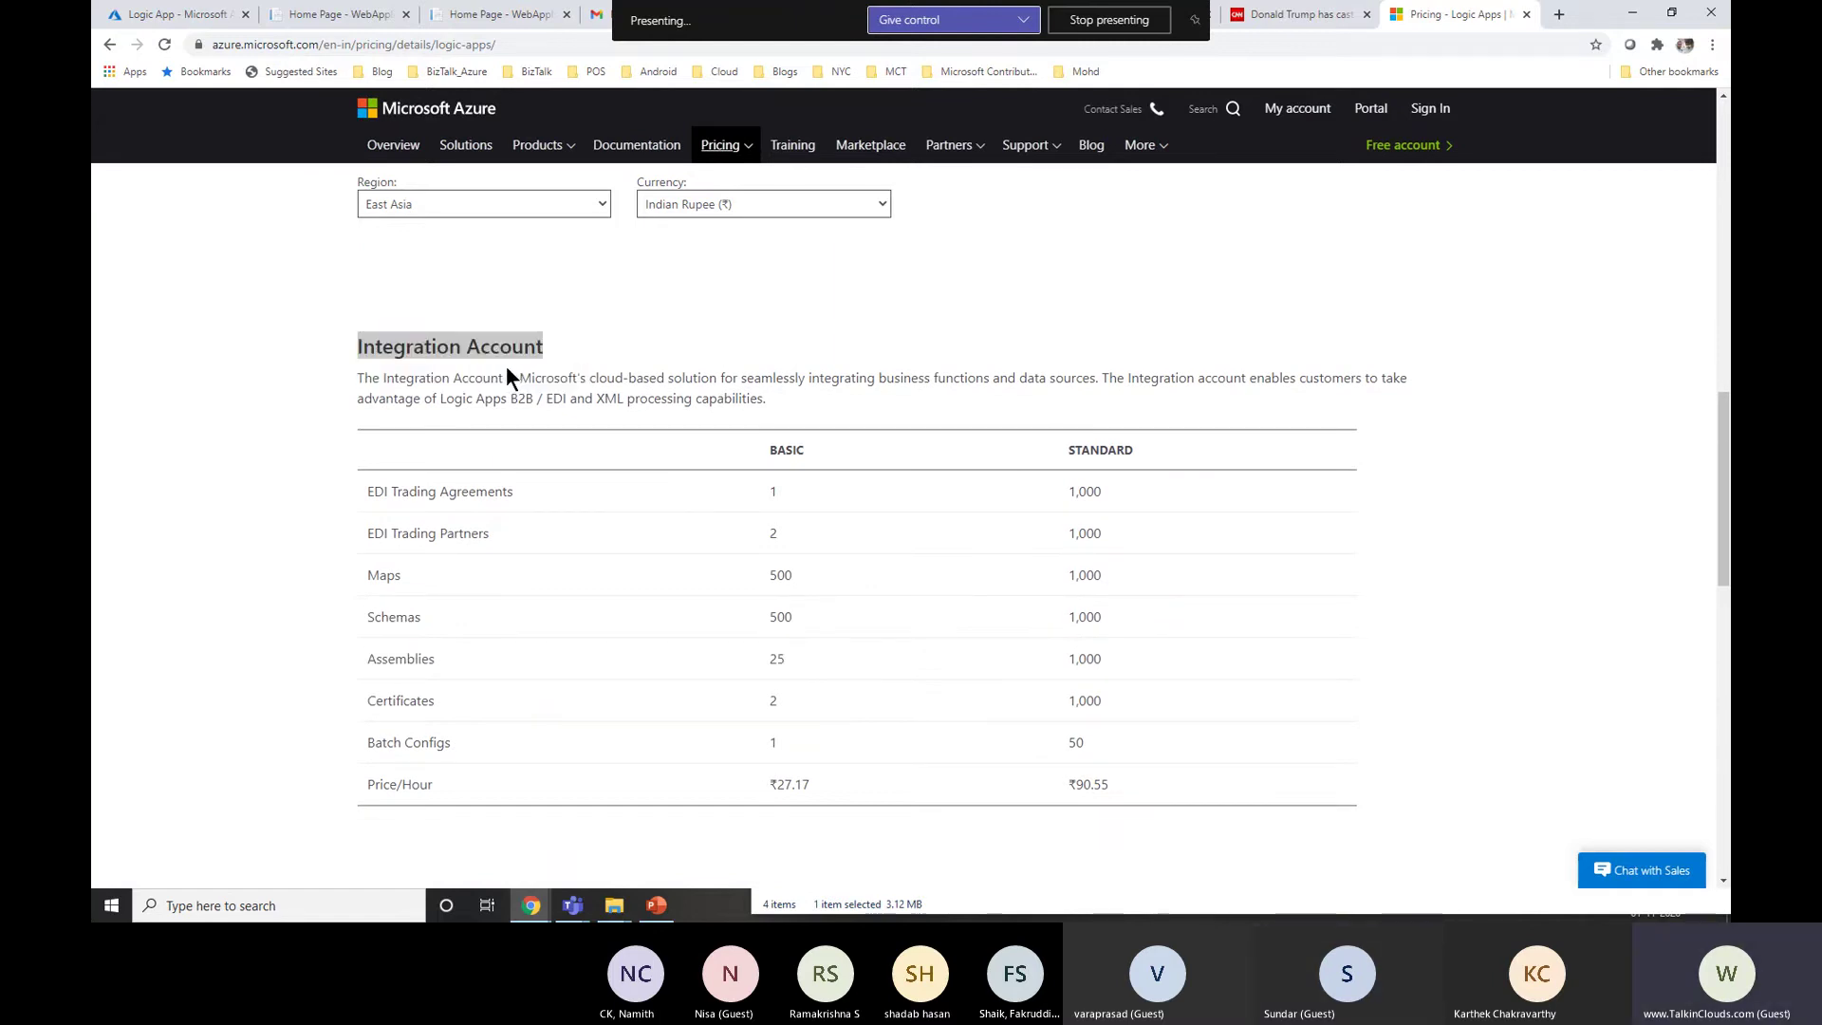
key(alt+Tab)
key(alt+Tab)
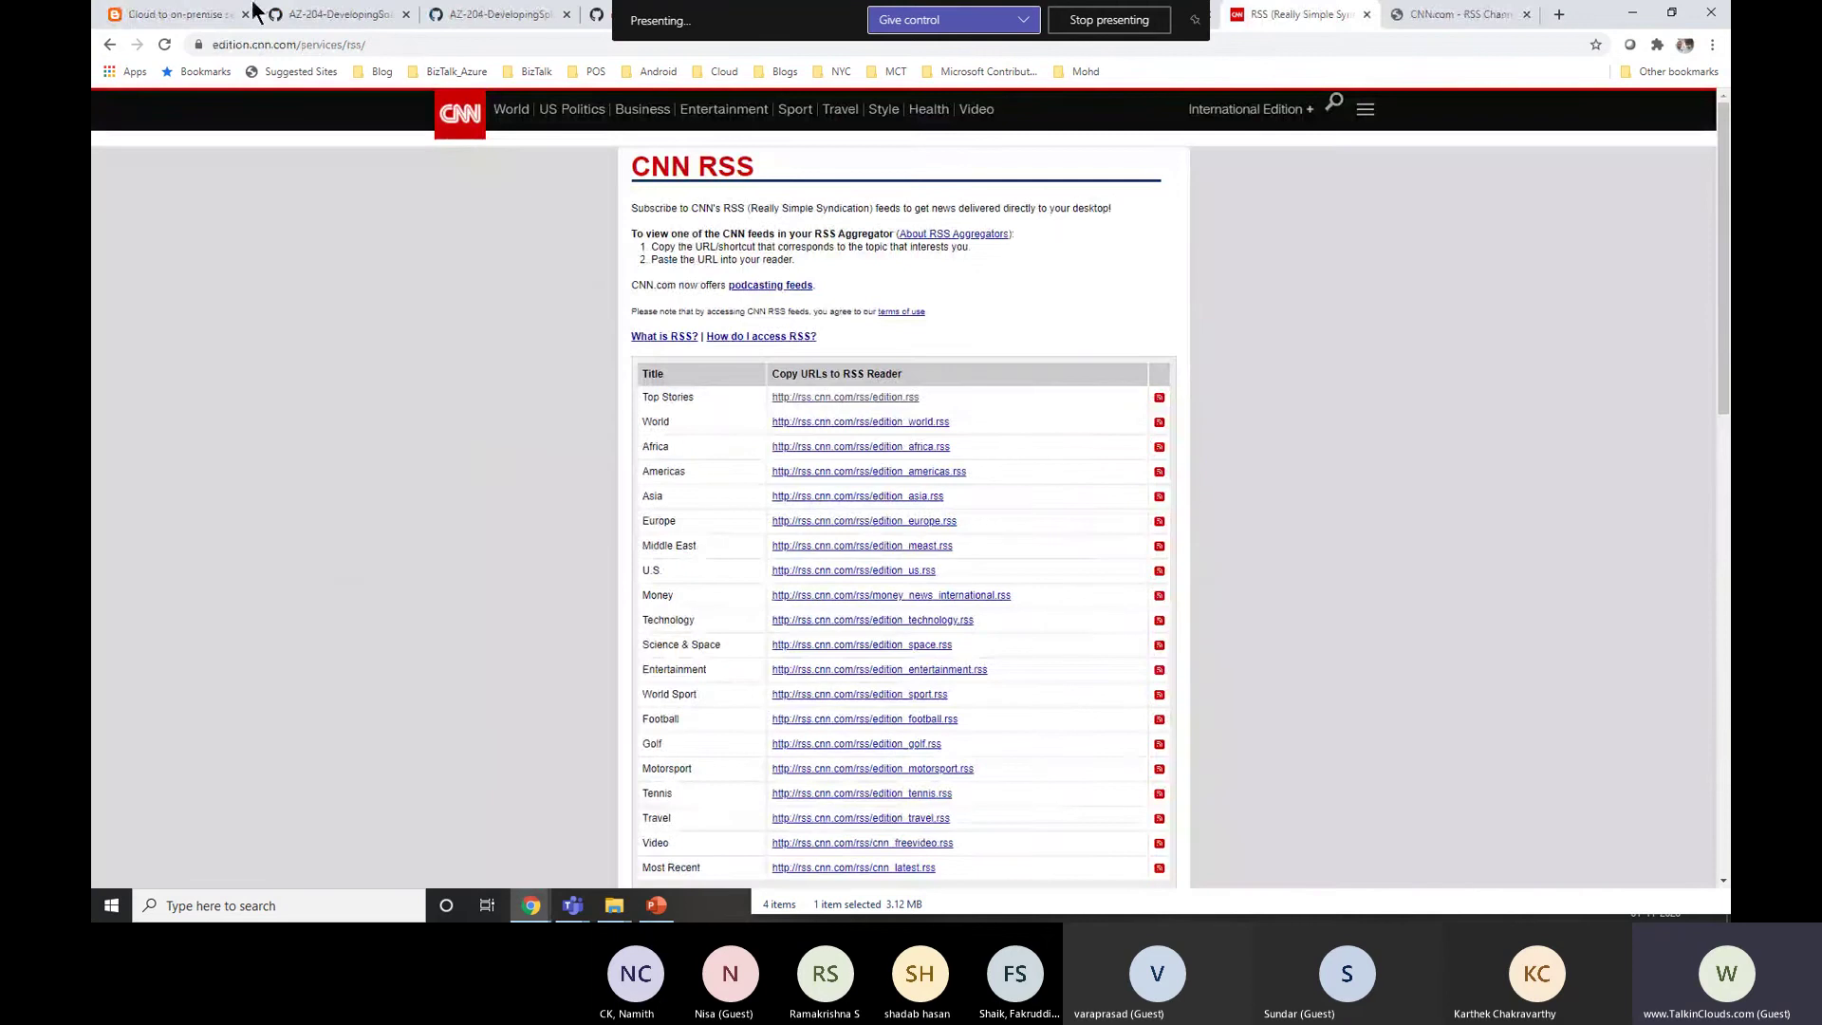
key(alt+Tab)
key(alt+Tab)
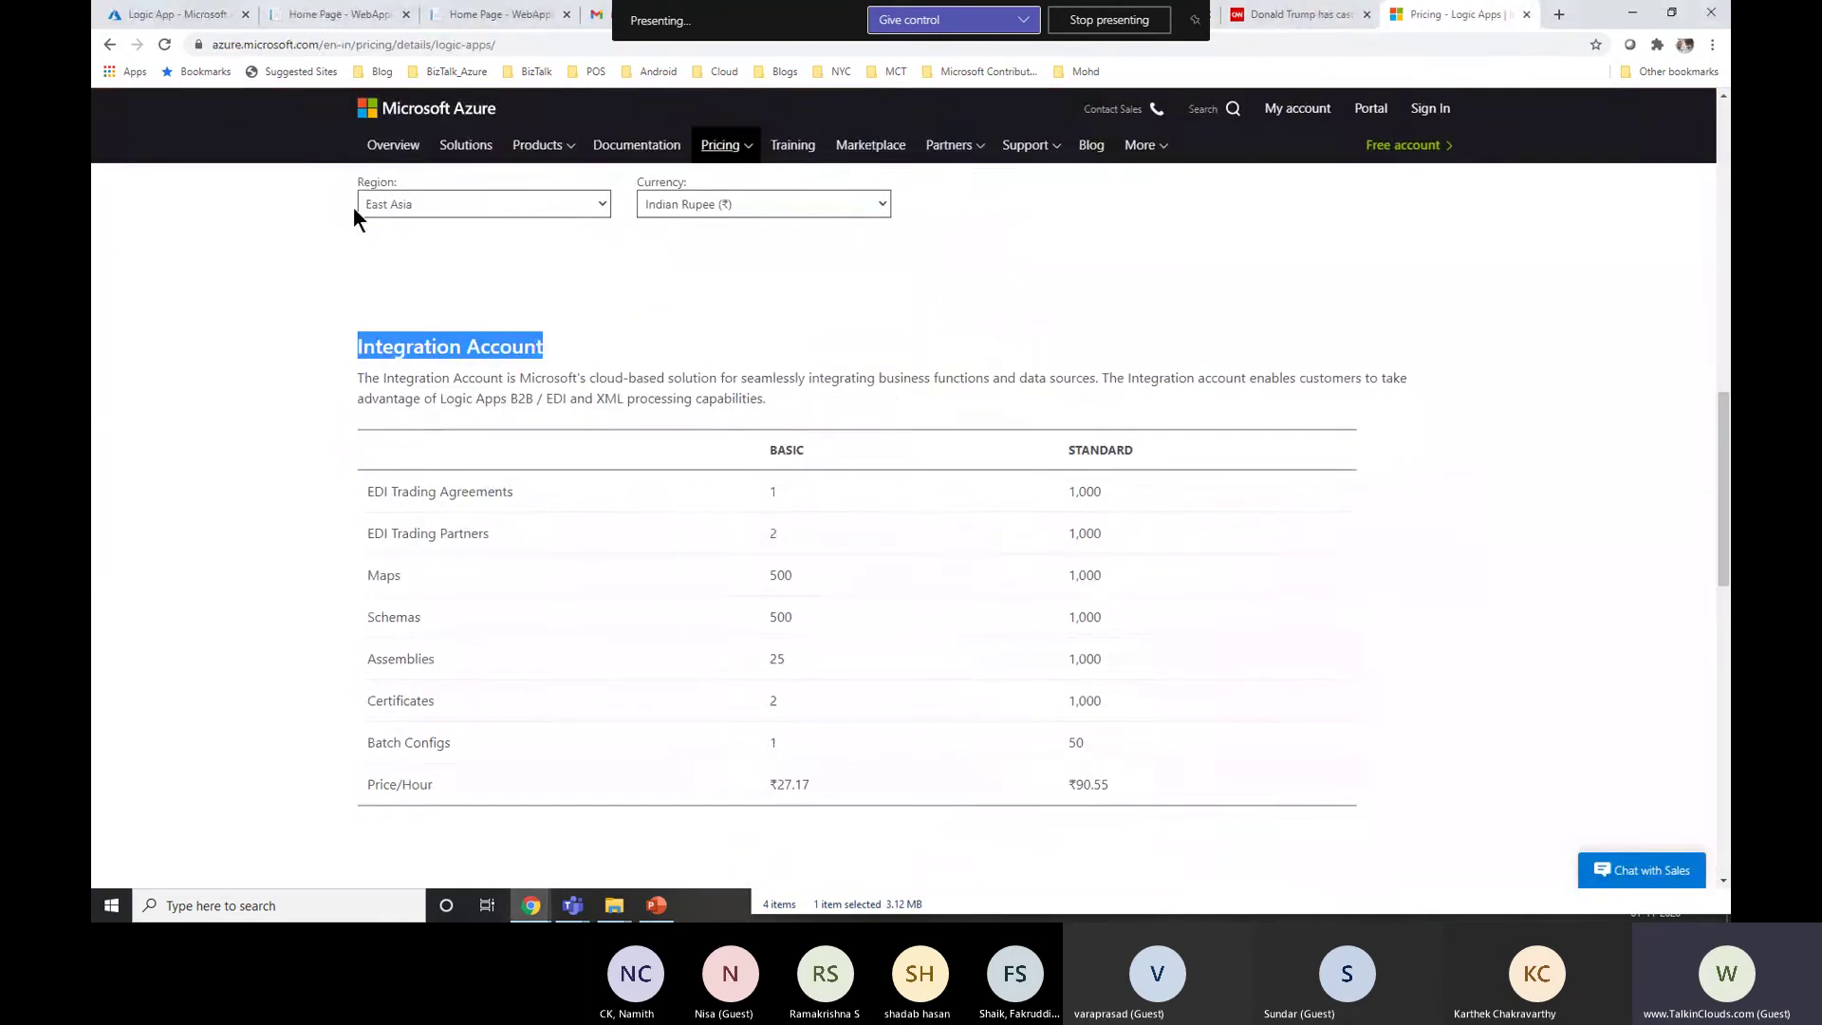
Step: Return to the Azure portal home, search for "Integration Account", open the Integration accounts service and start a new account
click(241, 11)
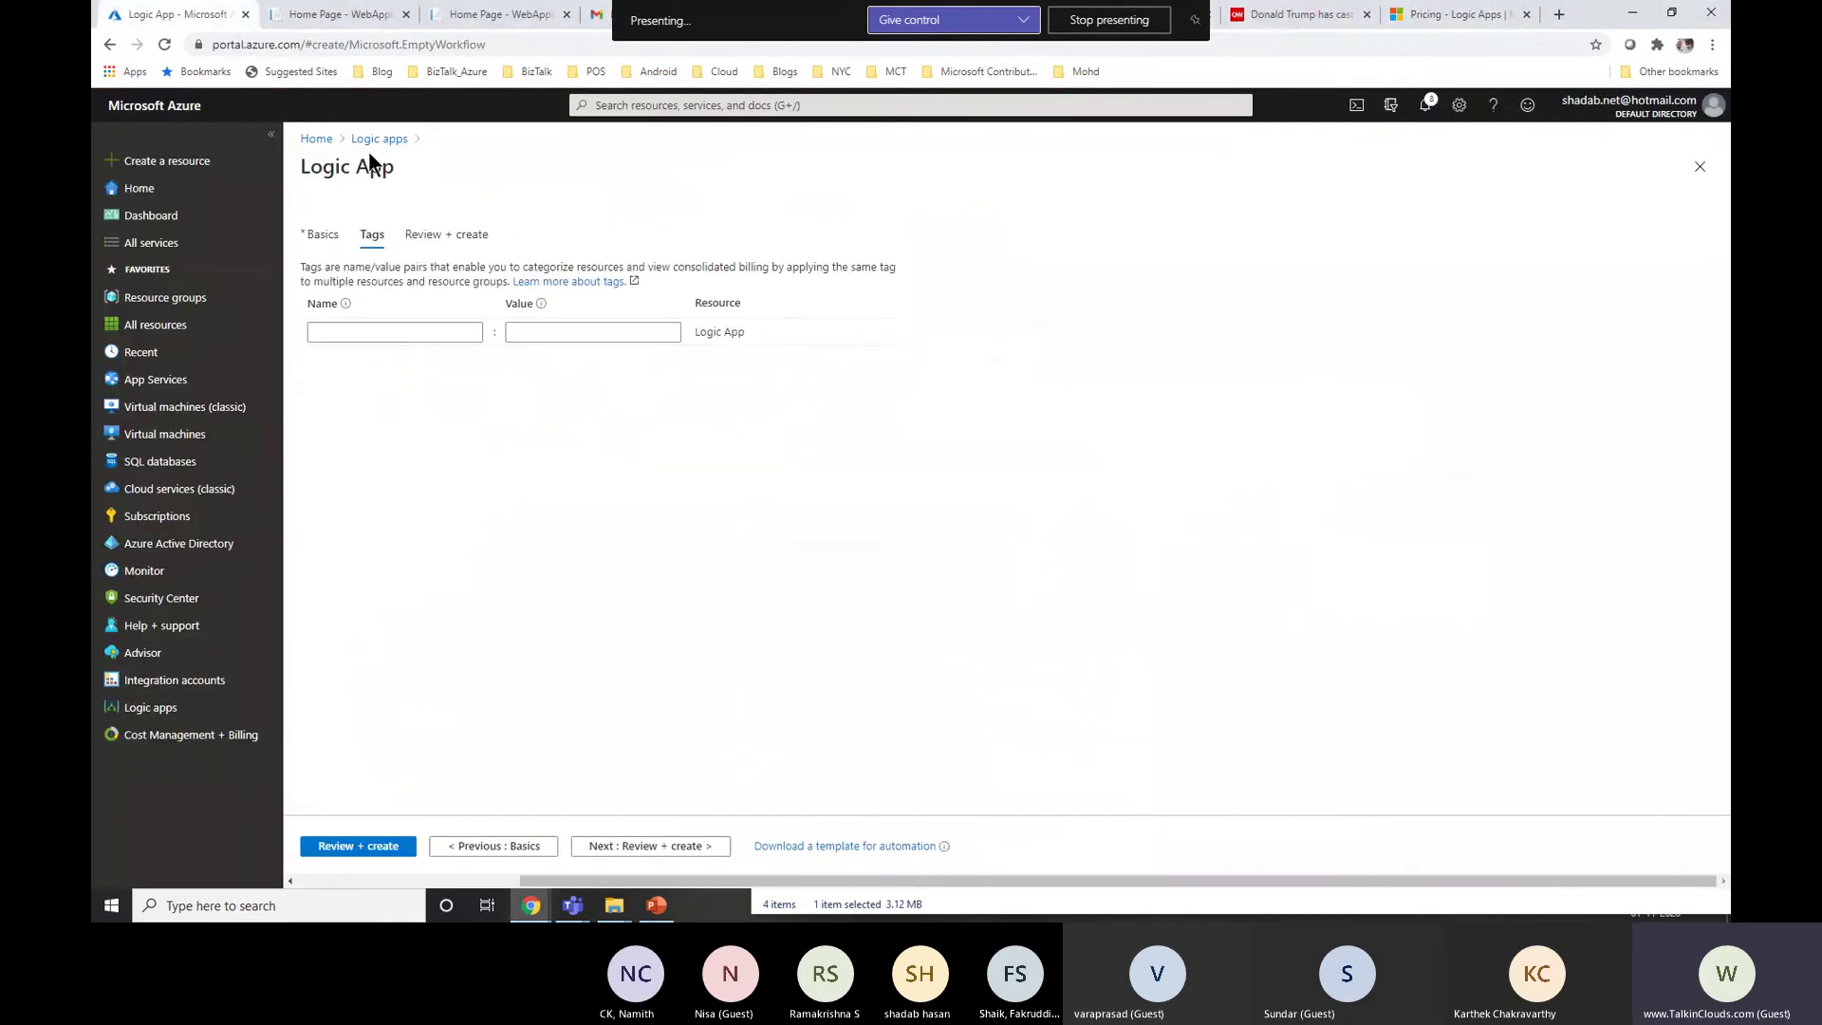
click(197, 107)
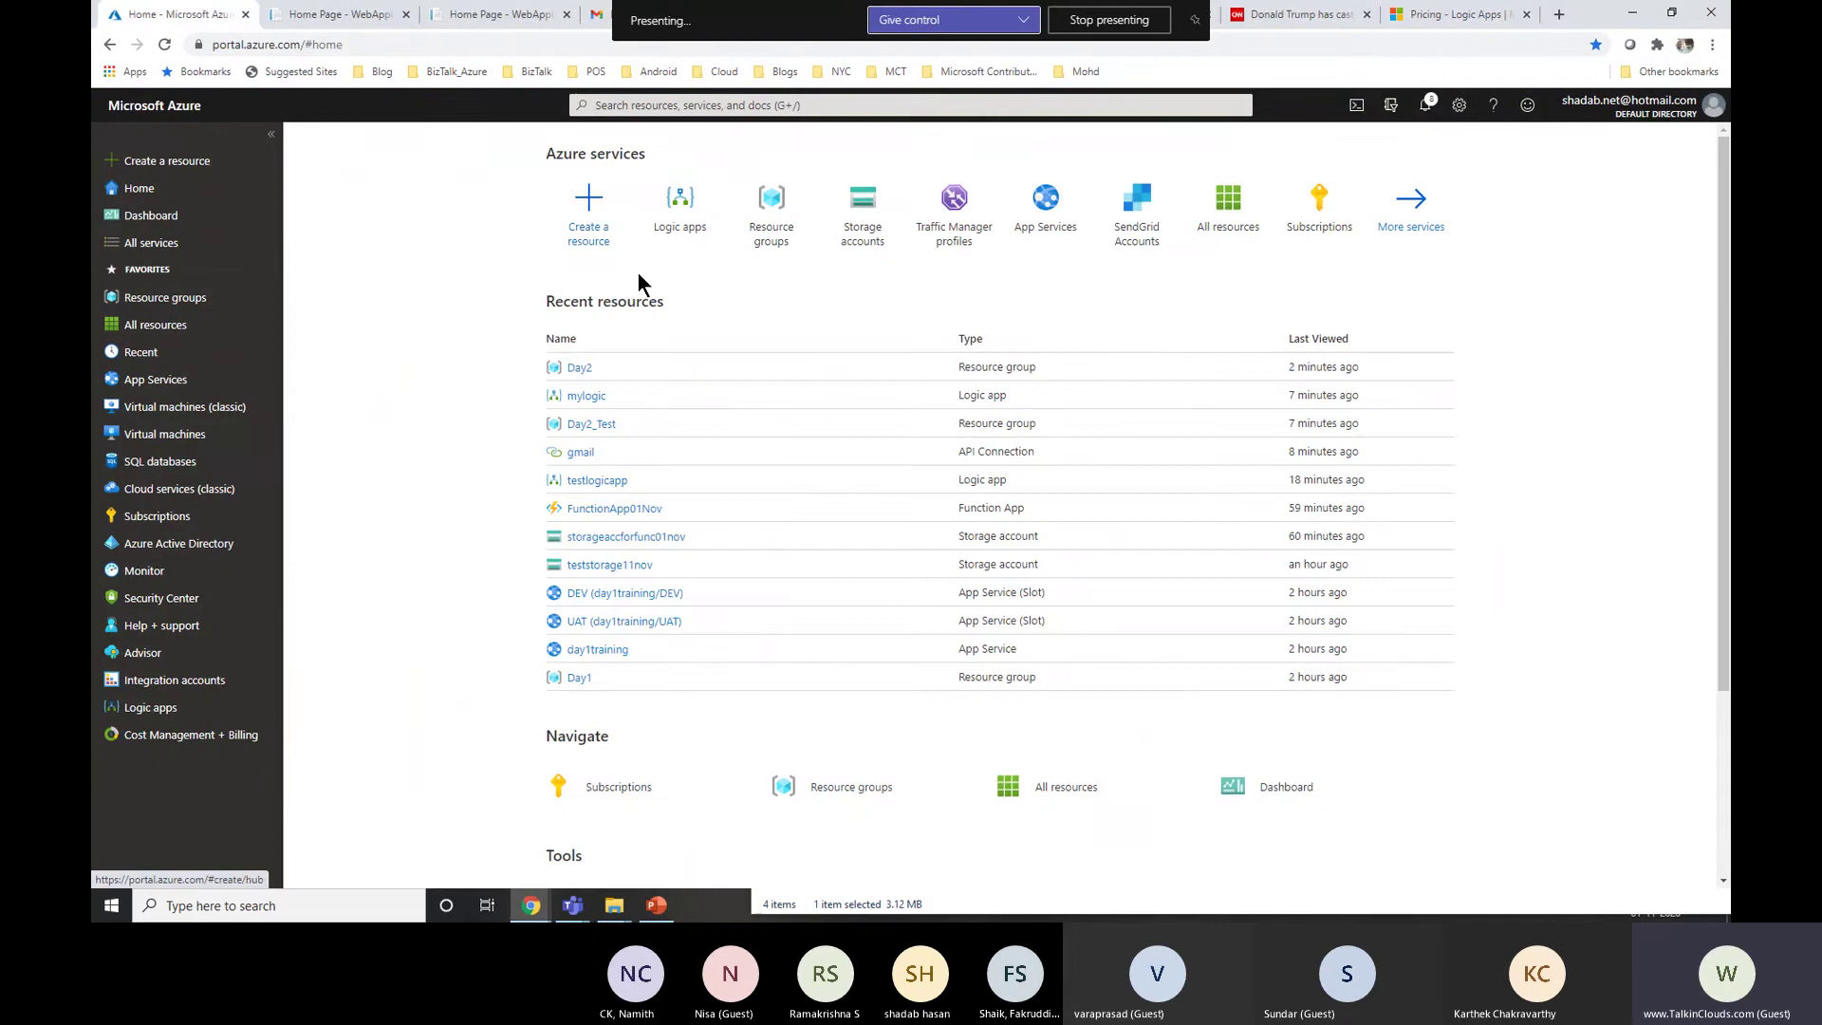
click(613, 105)
text(Integration Account)
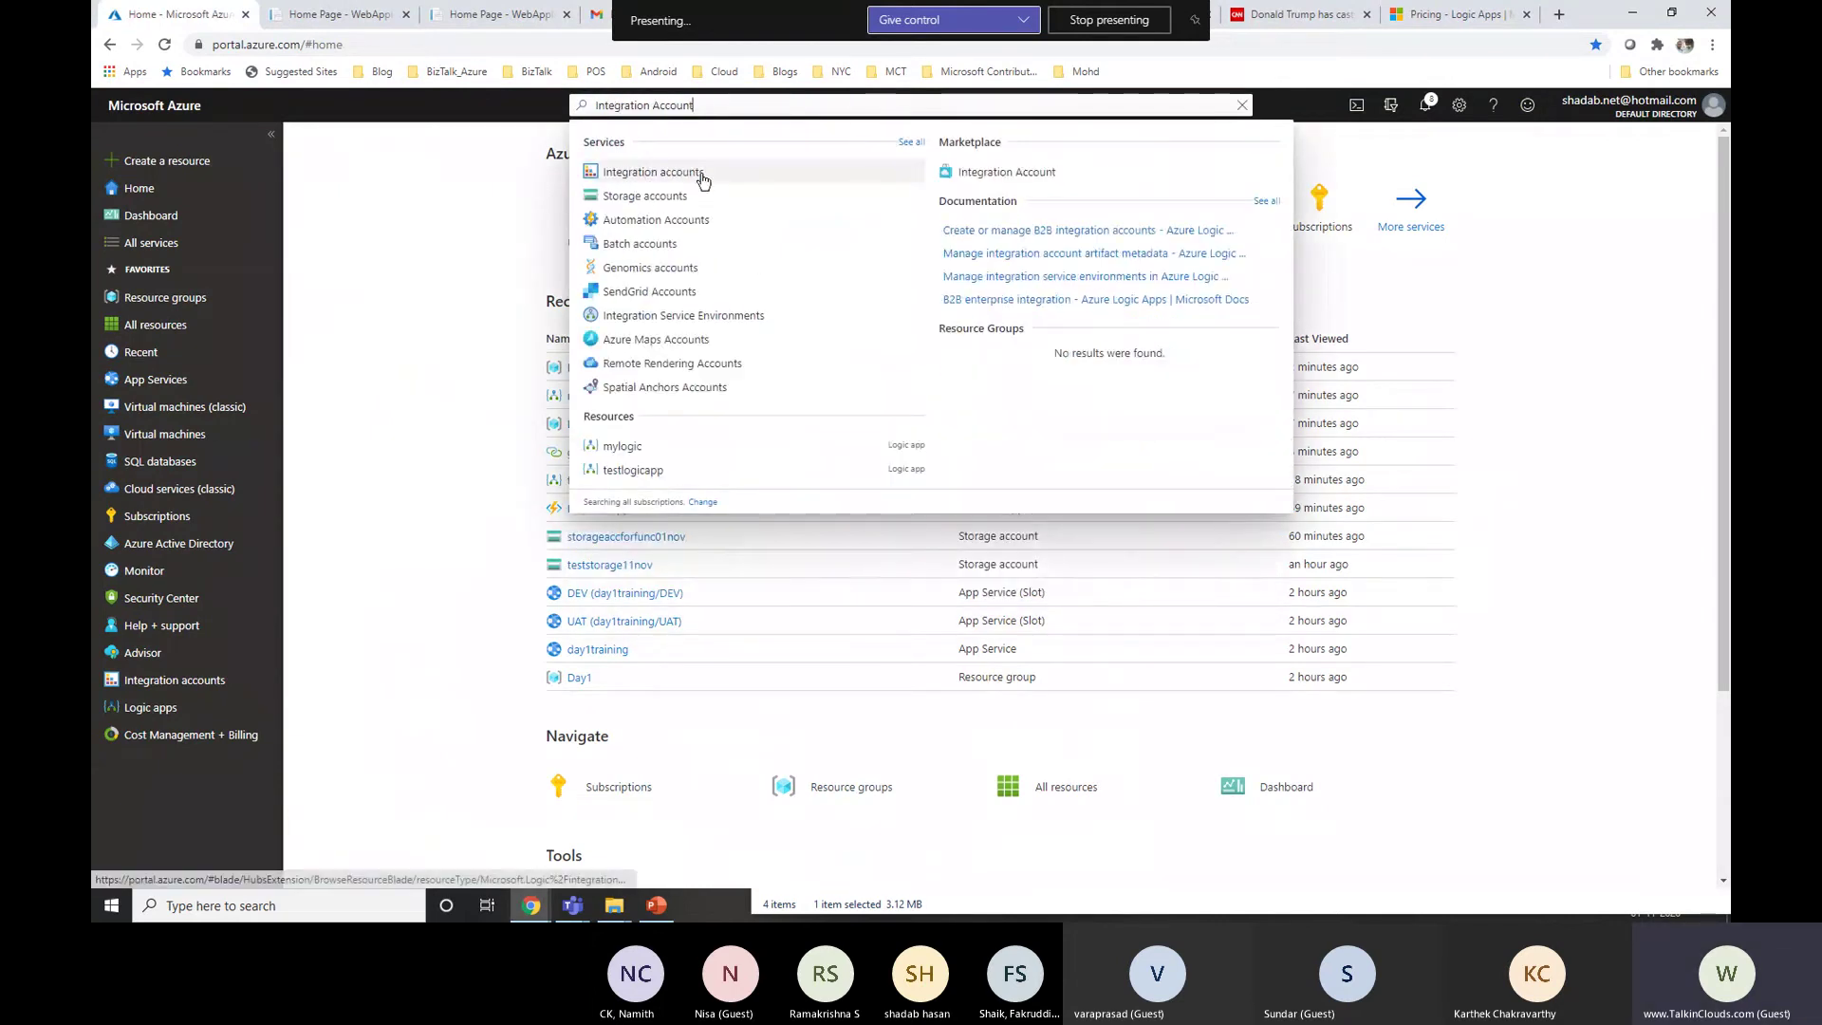
click(700, 174)
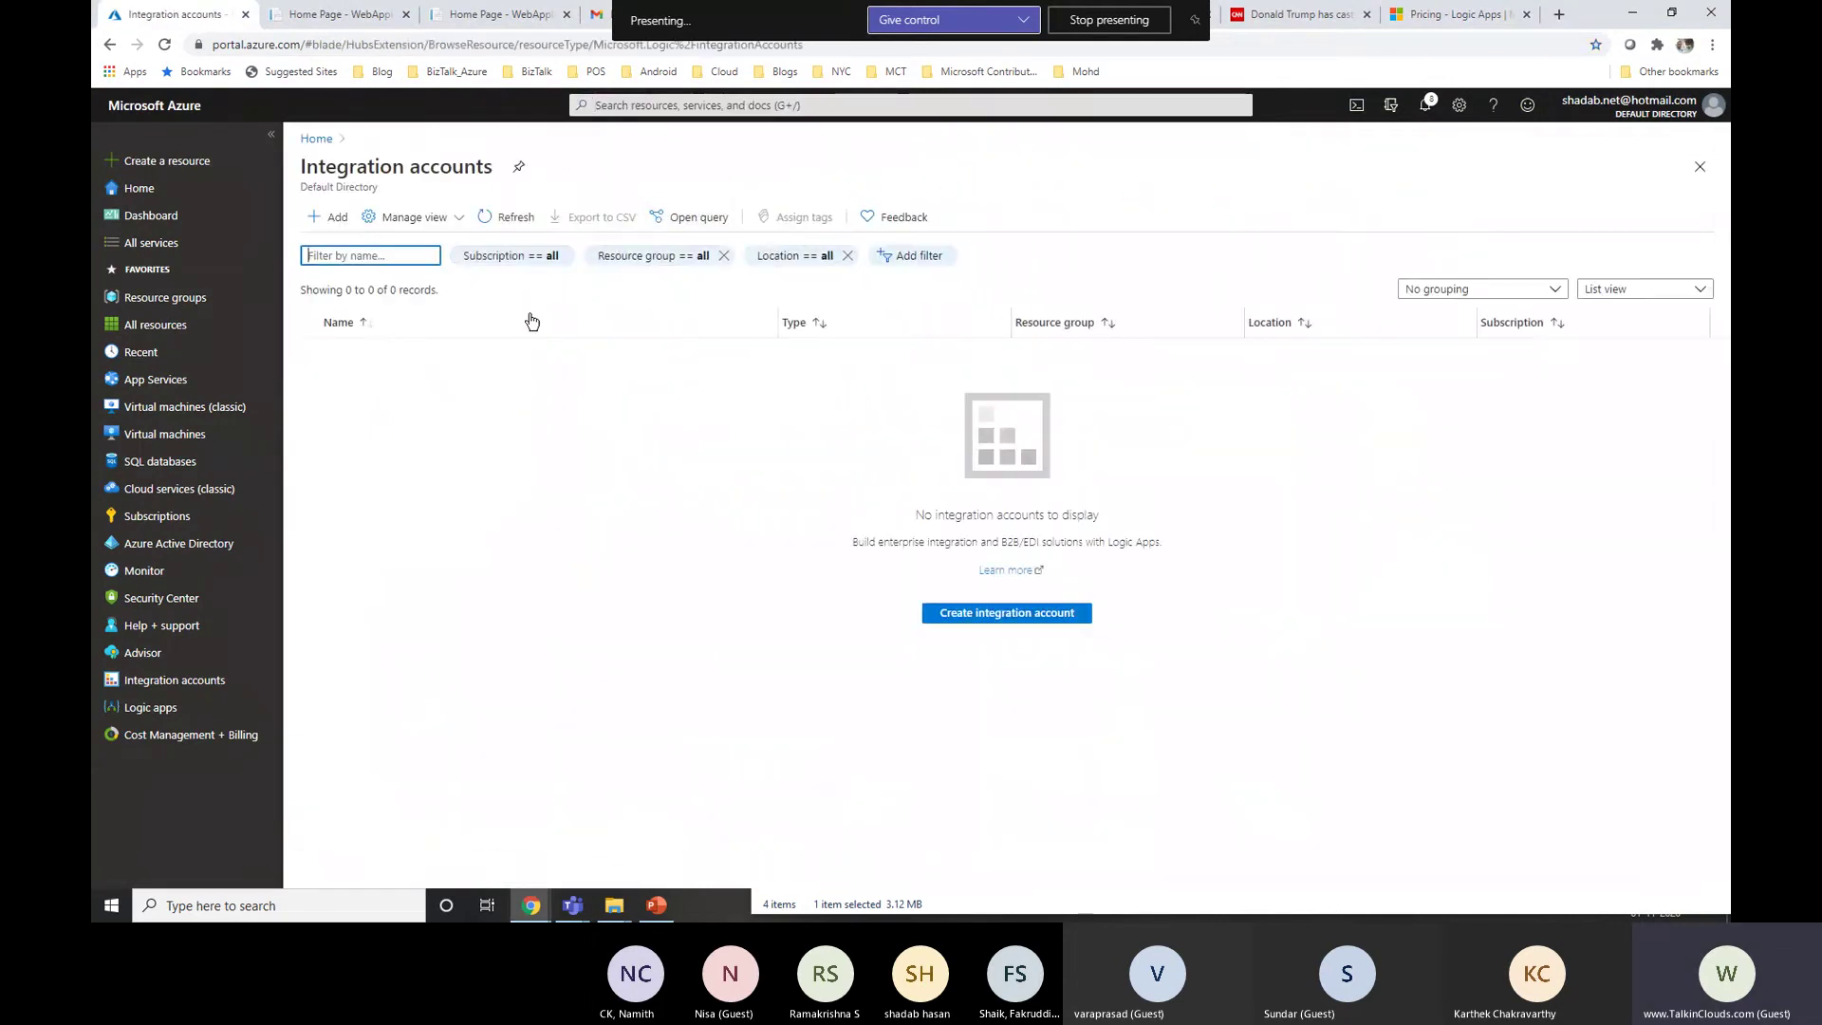
click(338, 222)
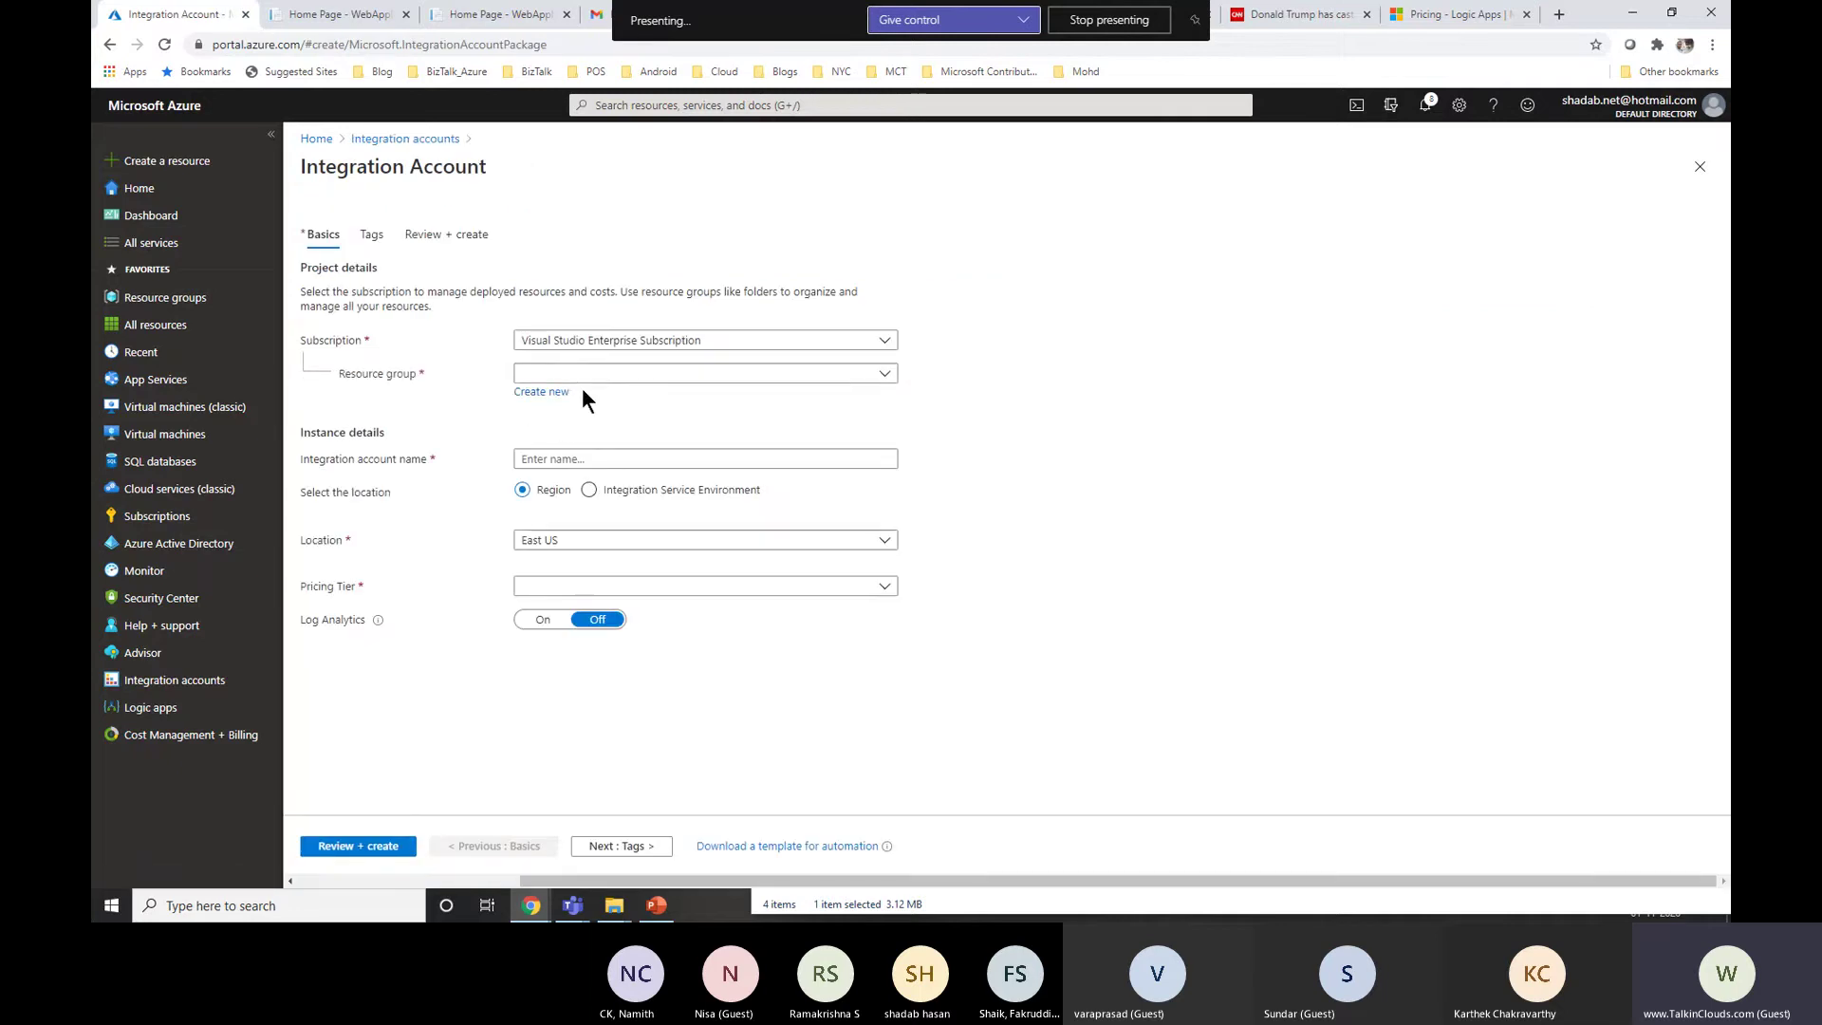
Step: Set the new integration account's resource group to Day2 and its name to testinterprise
click(582, 373)
click(577, 459)
click(589, 458)
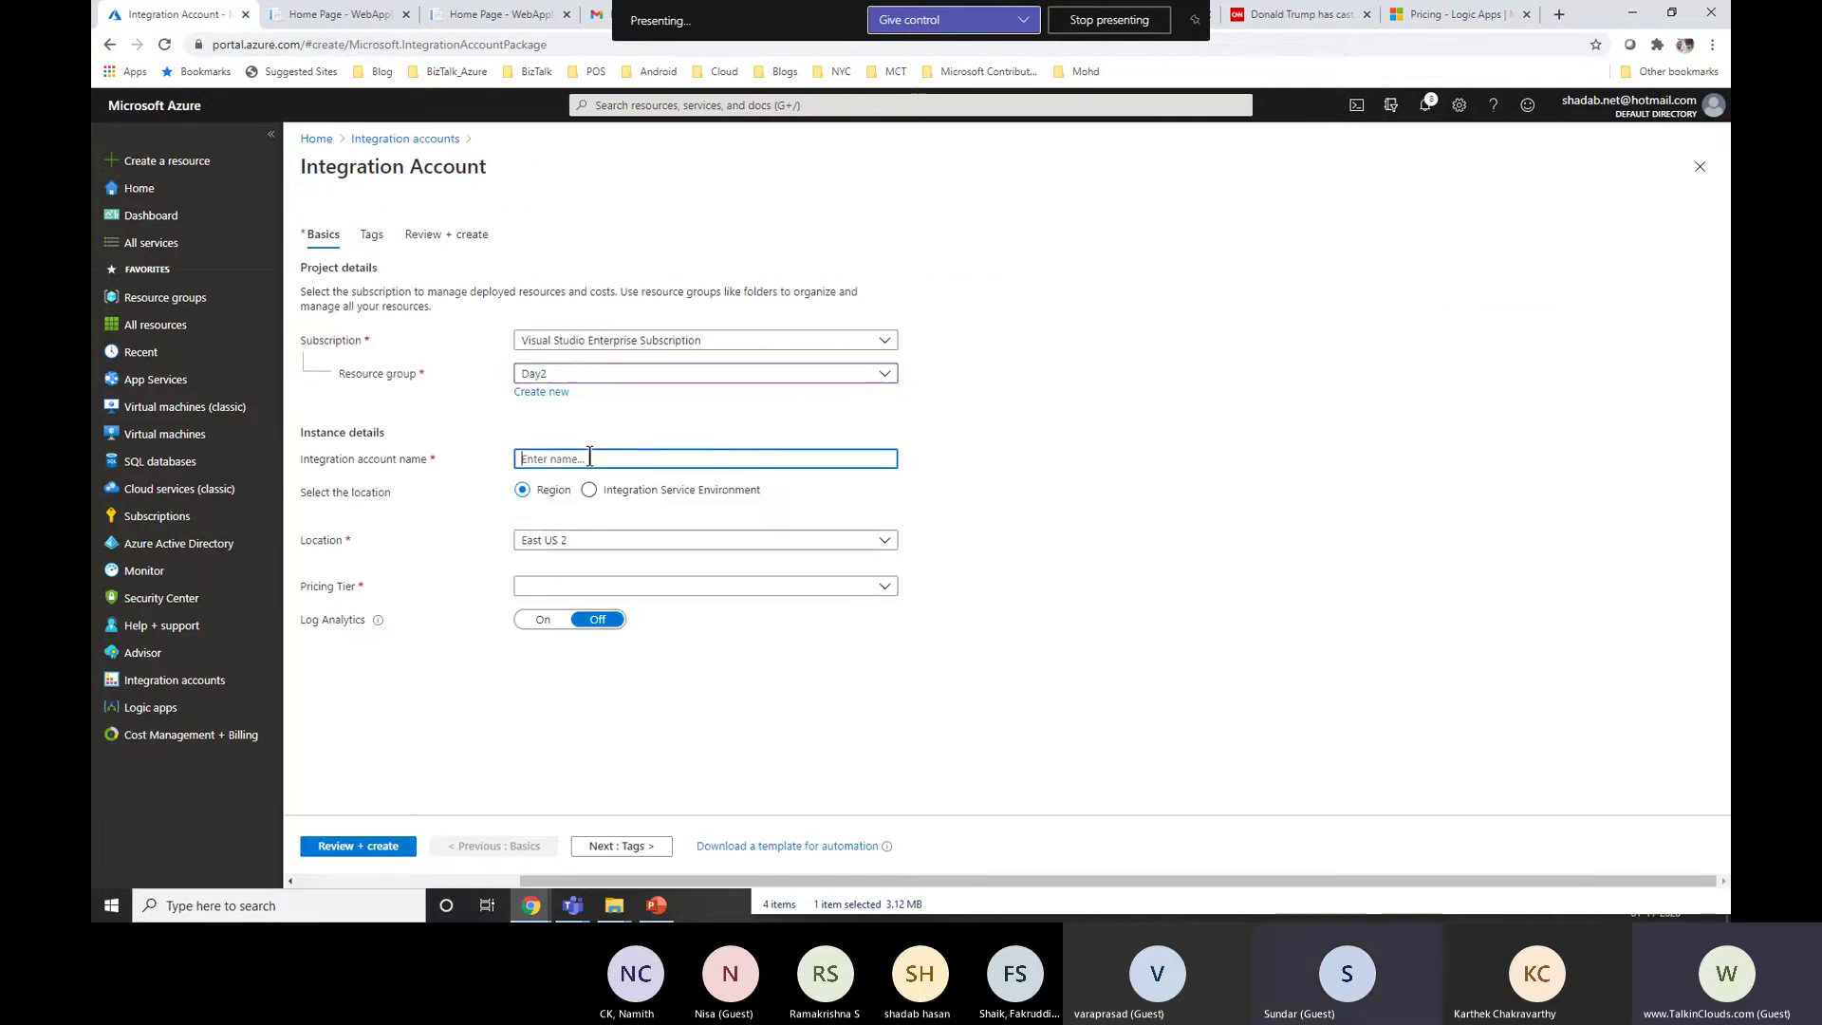
text(testinterprise)
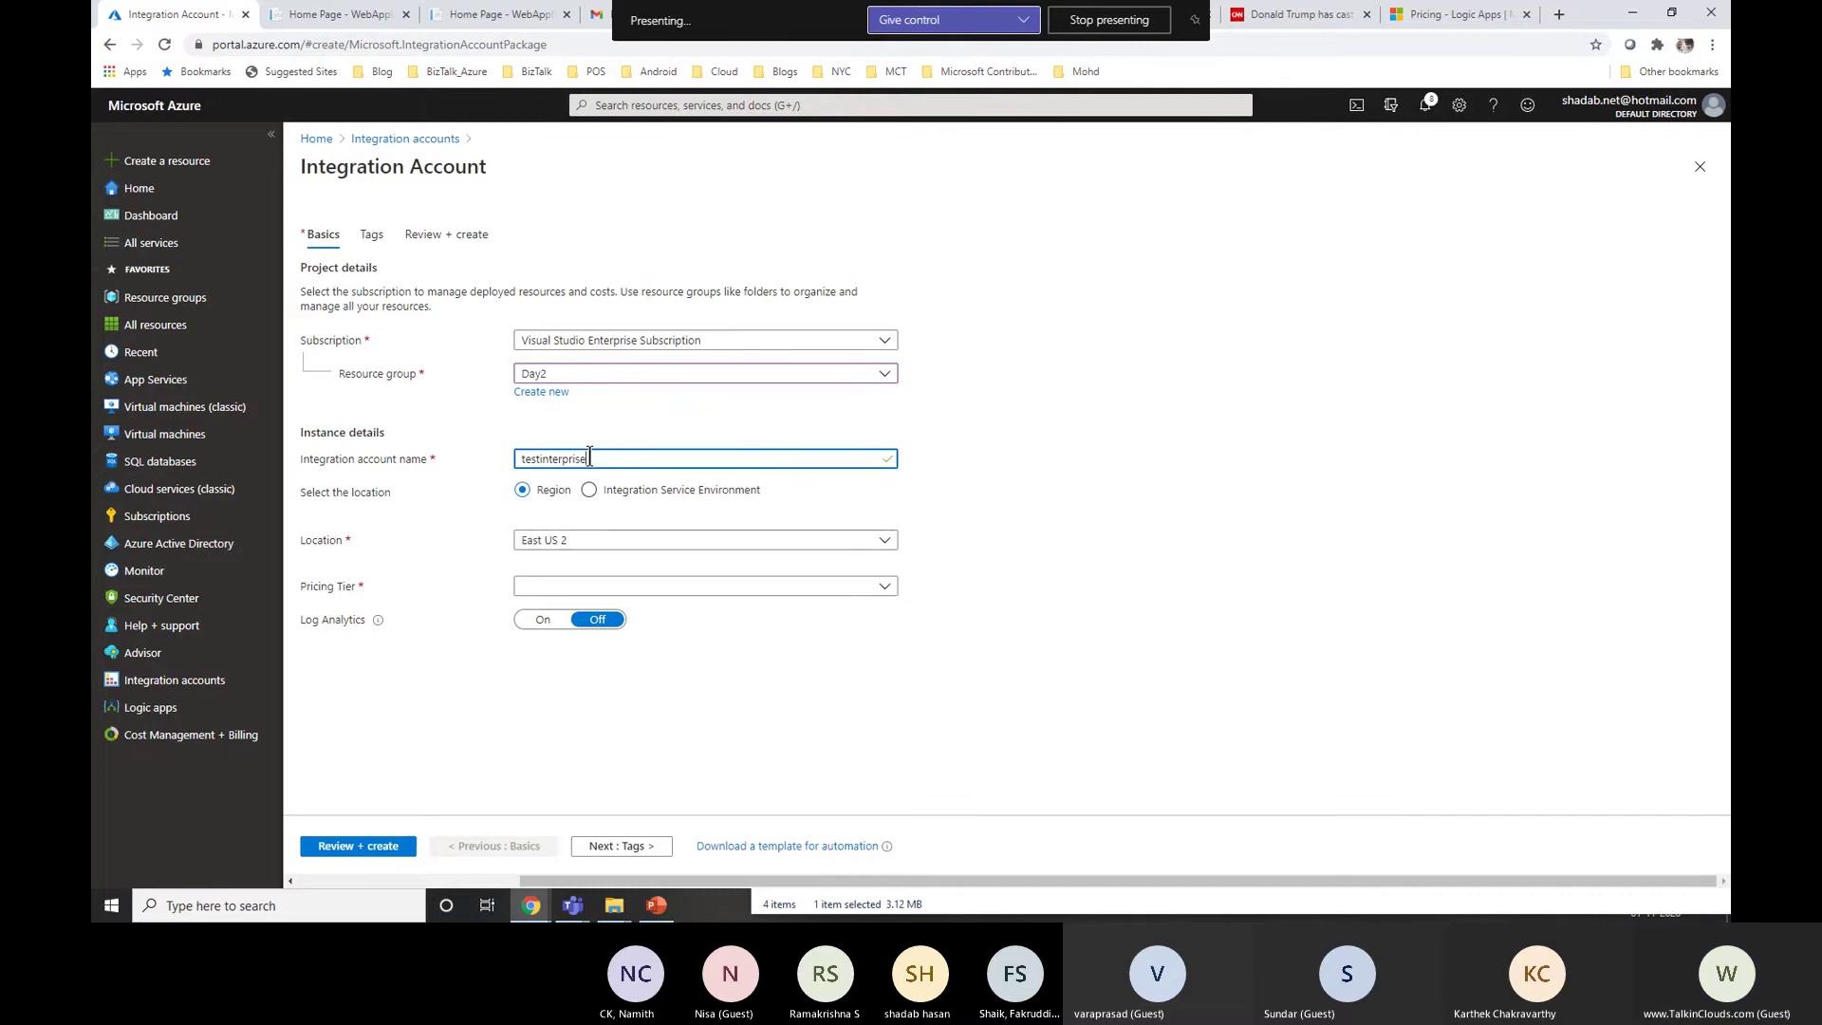
Step: Set the integration account's pricing tier to Standard and leave Log Analytics off
click(762, 549)
click(751, 563)
click(722, 586)
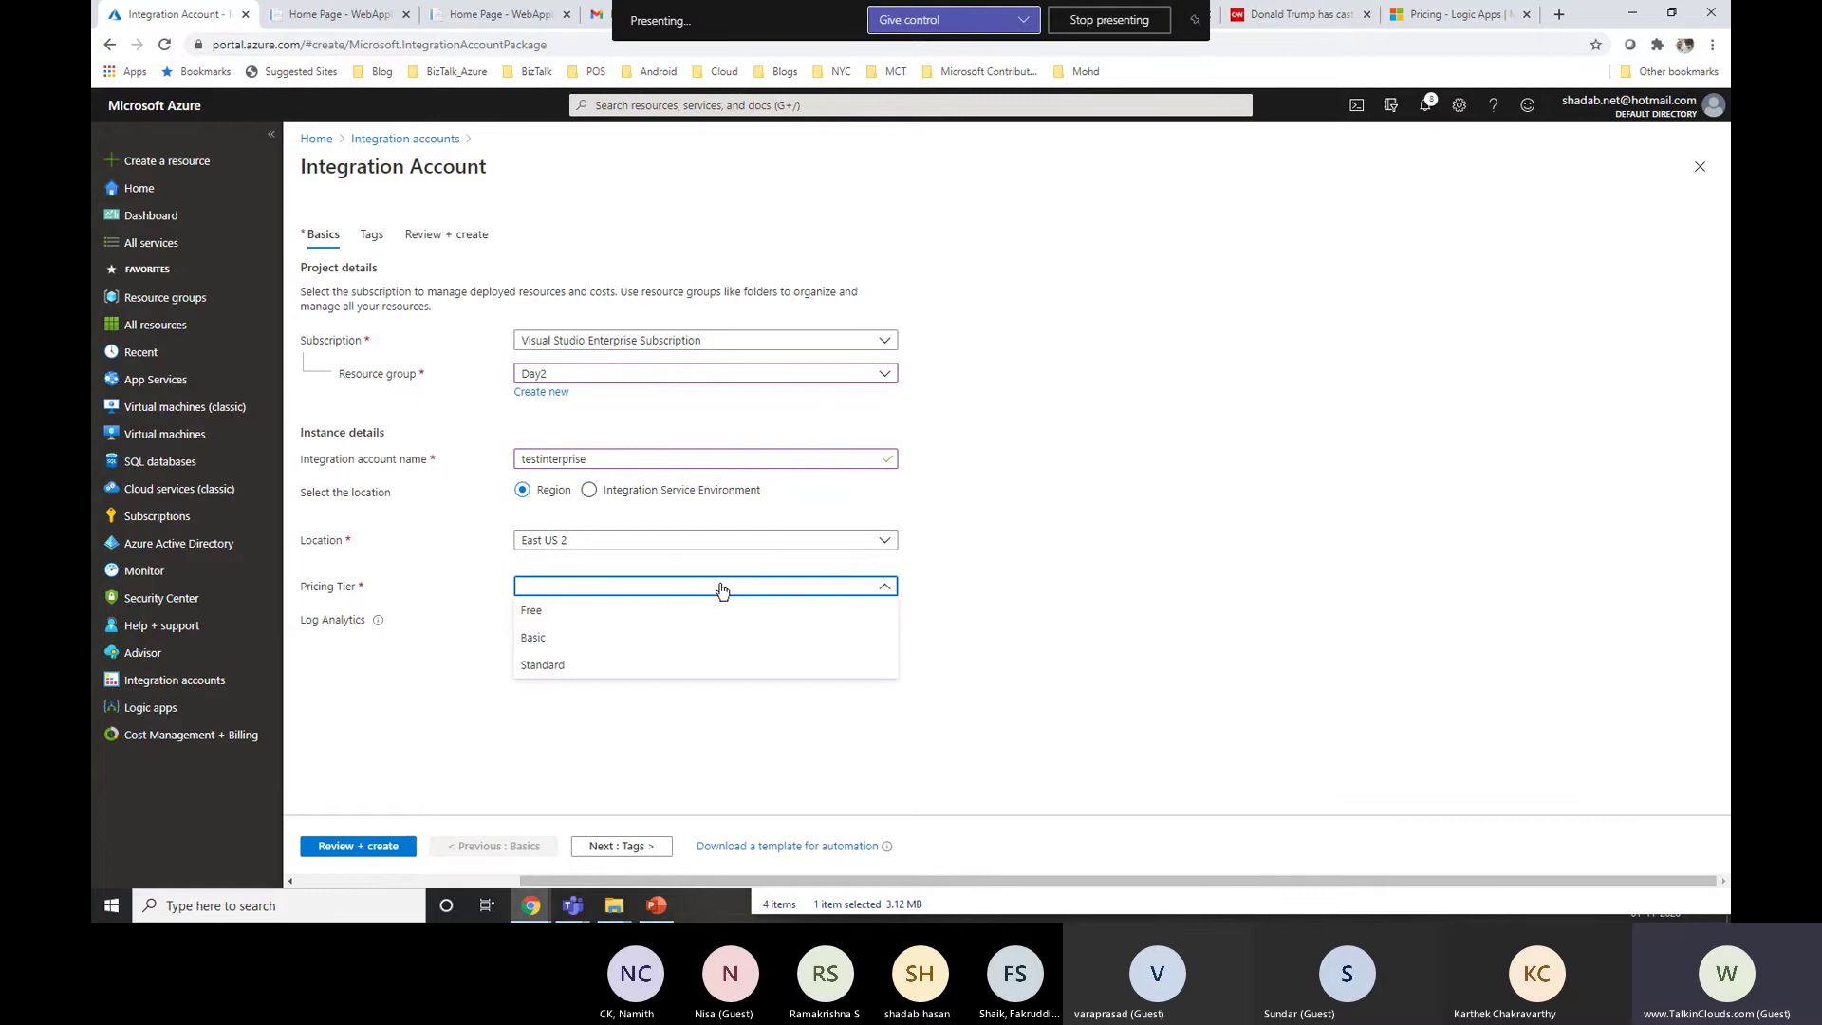
click(611, 666)
click(547, 622)
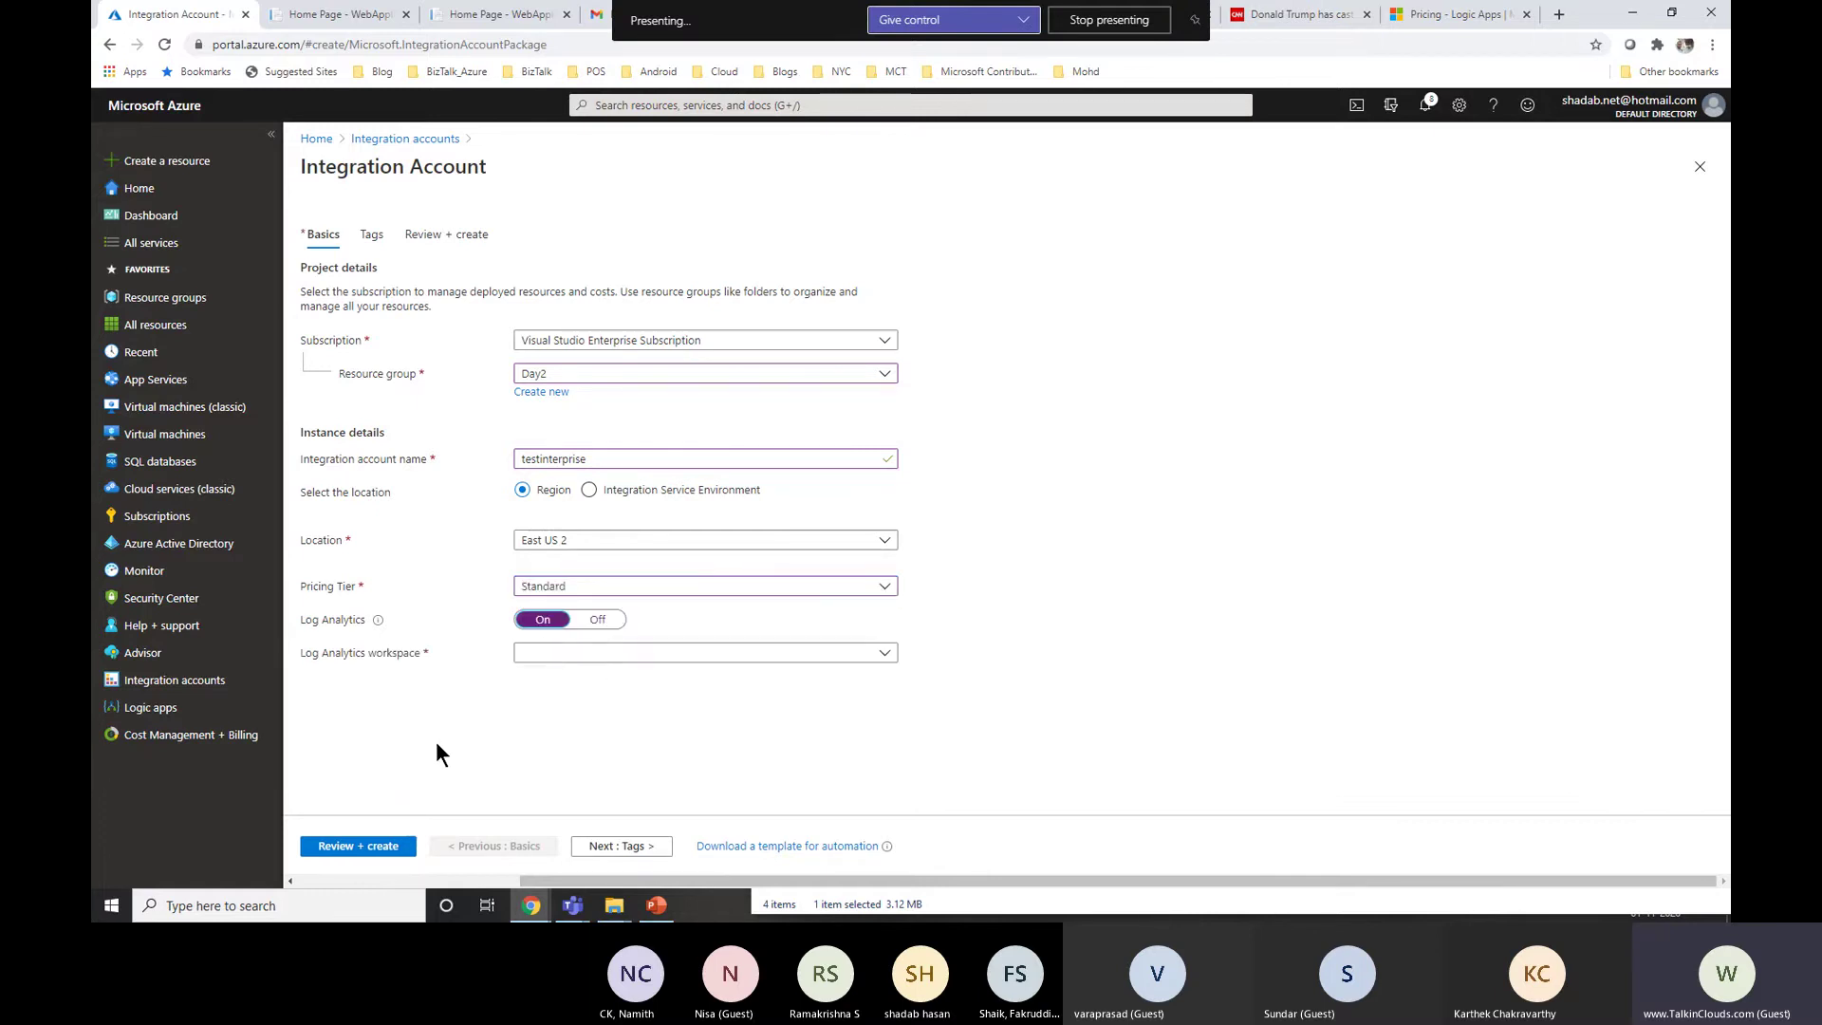
click(595, 620)
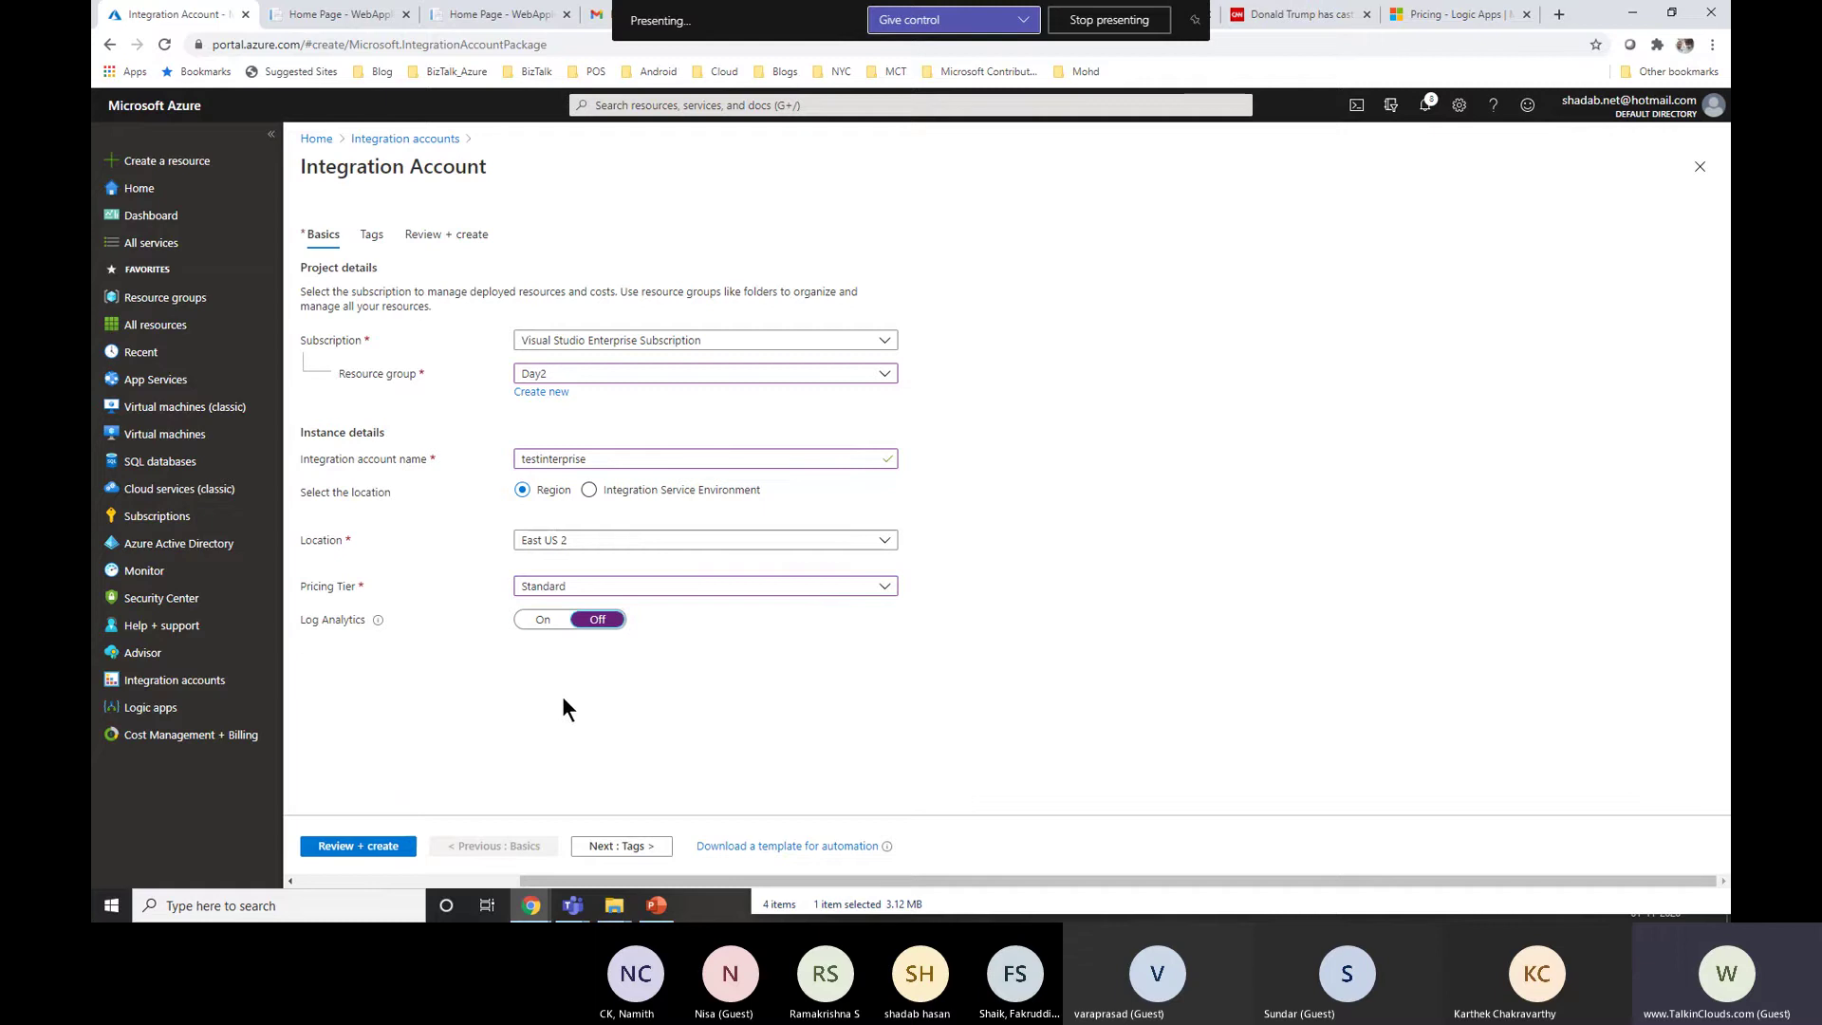
Step: Skip the tags, review and create the integration account, and open the deployed testinterprise resource
click(612, 846)
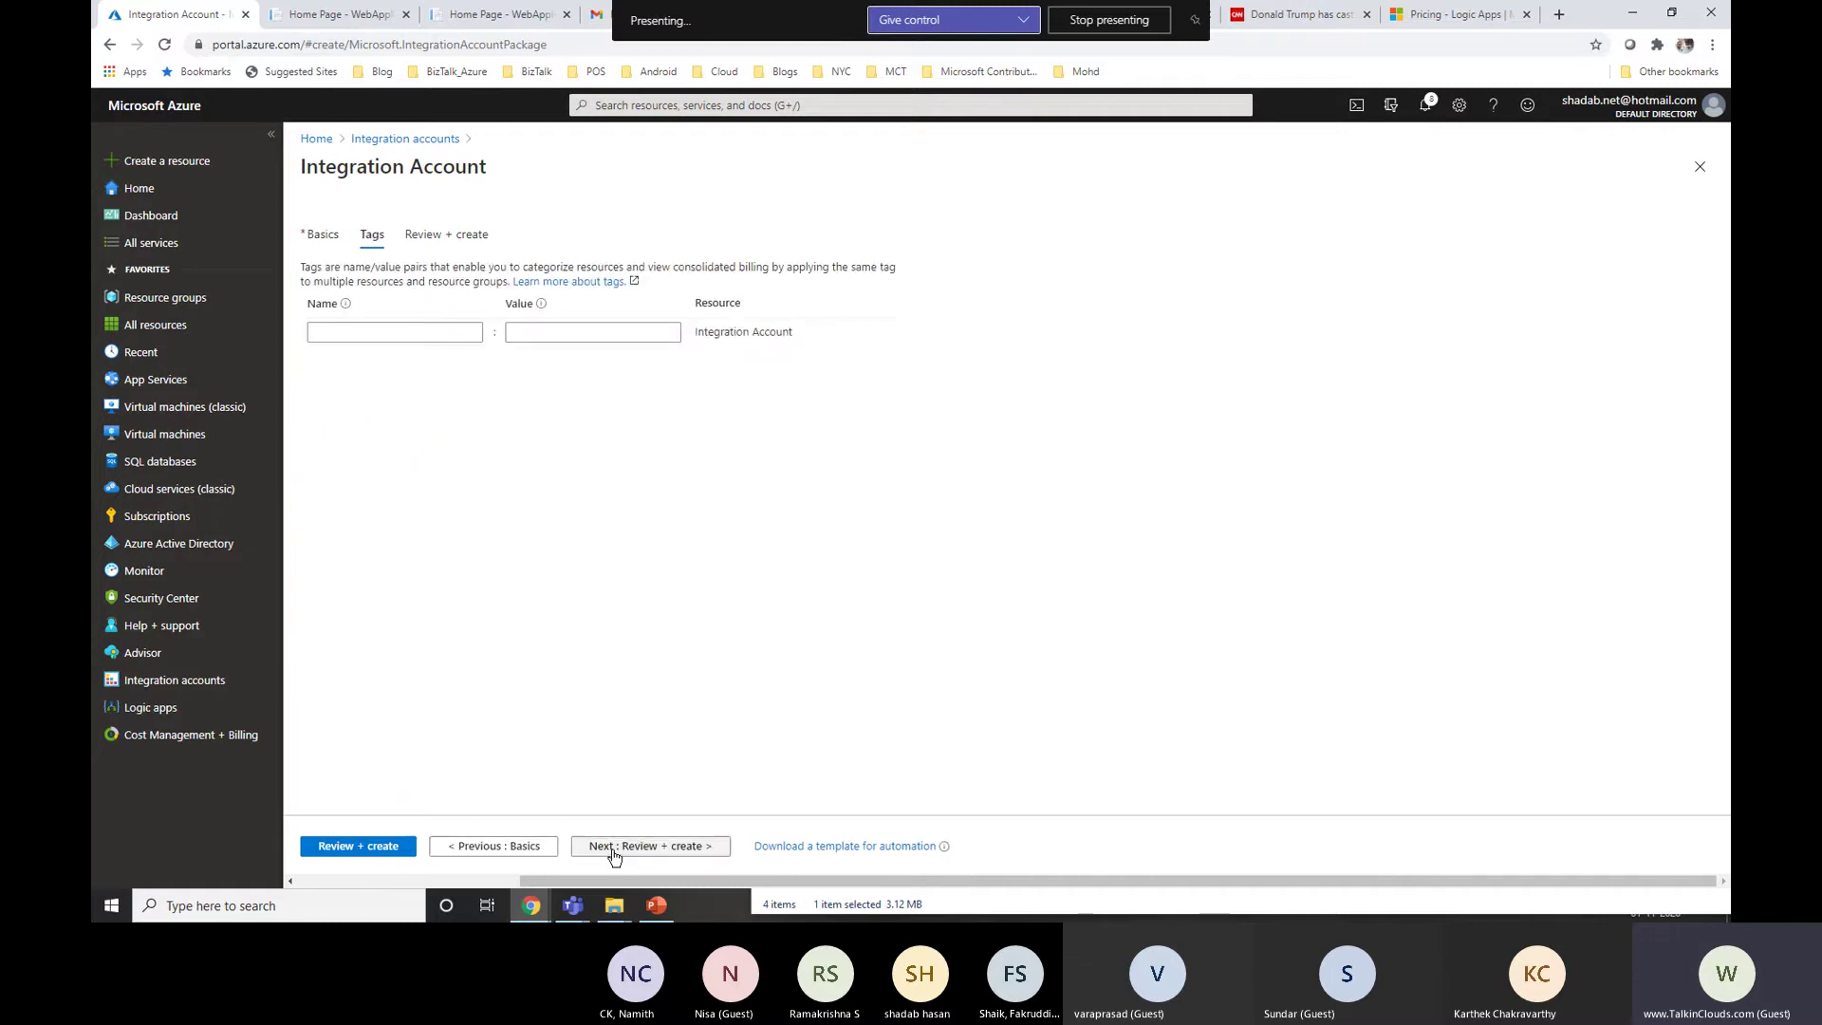
click(611, 845)
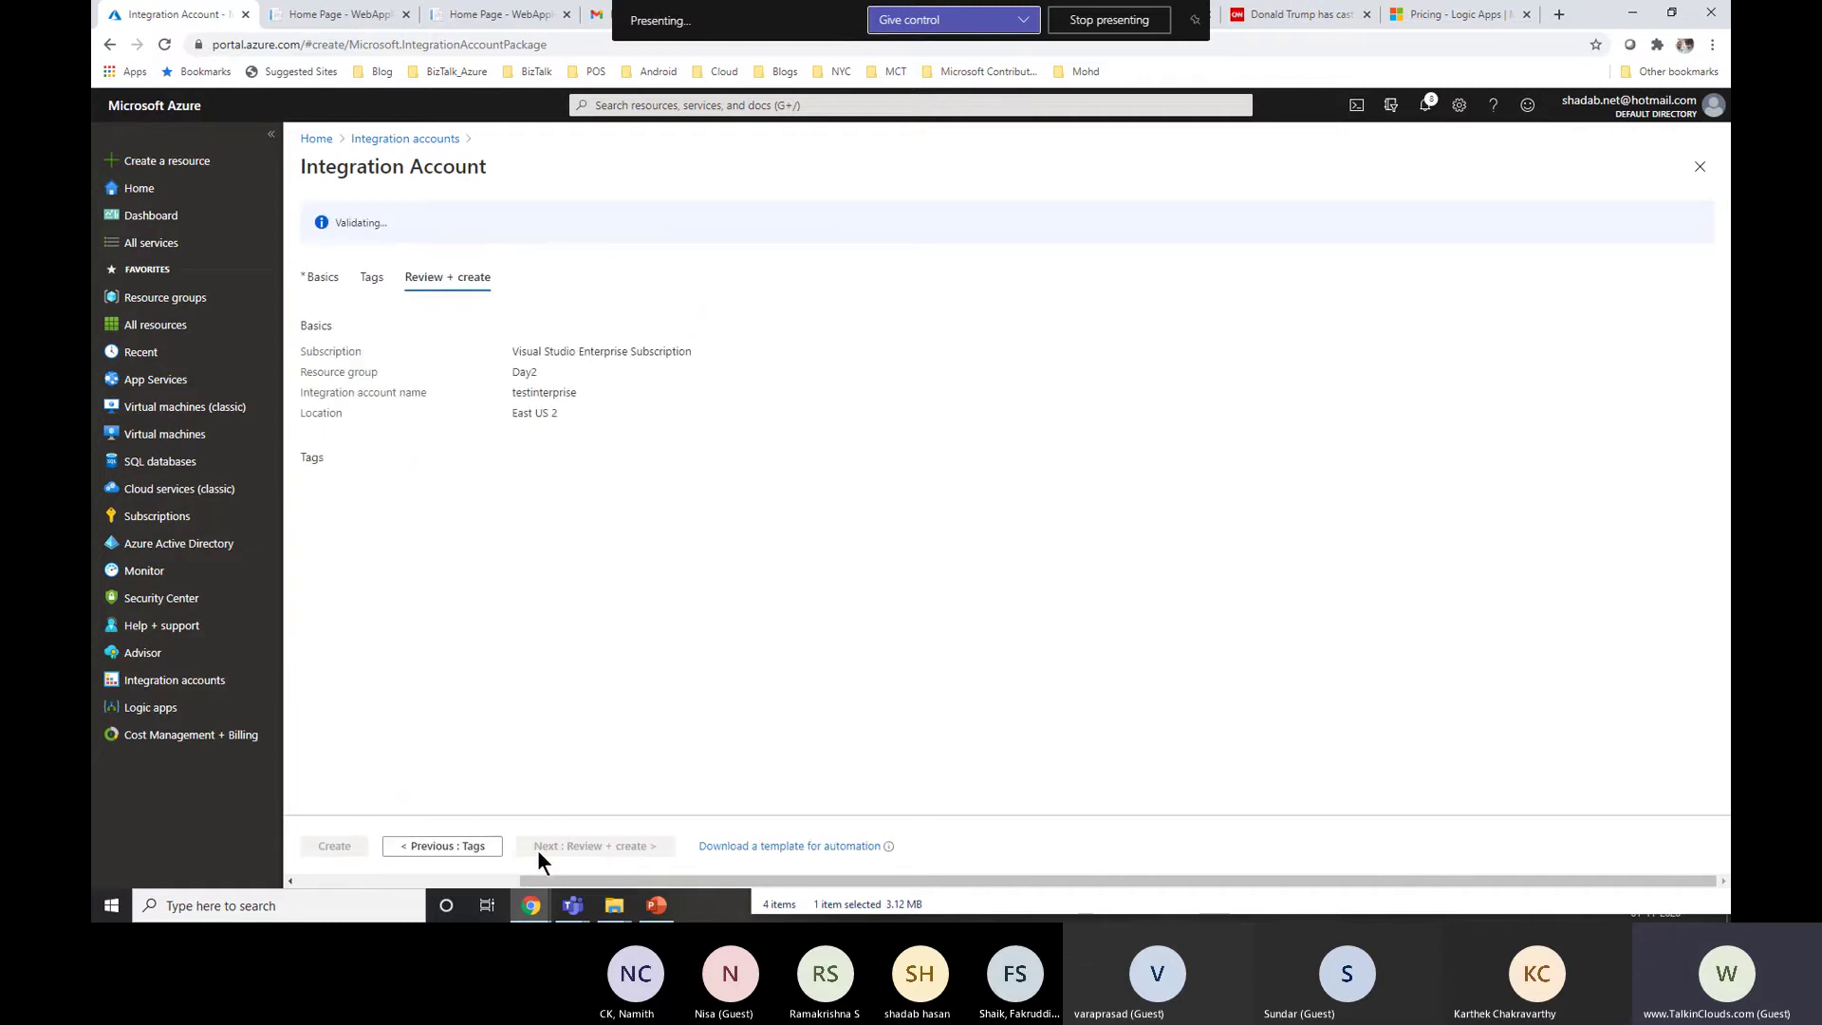
click(355, 852)
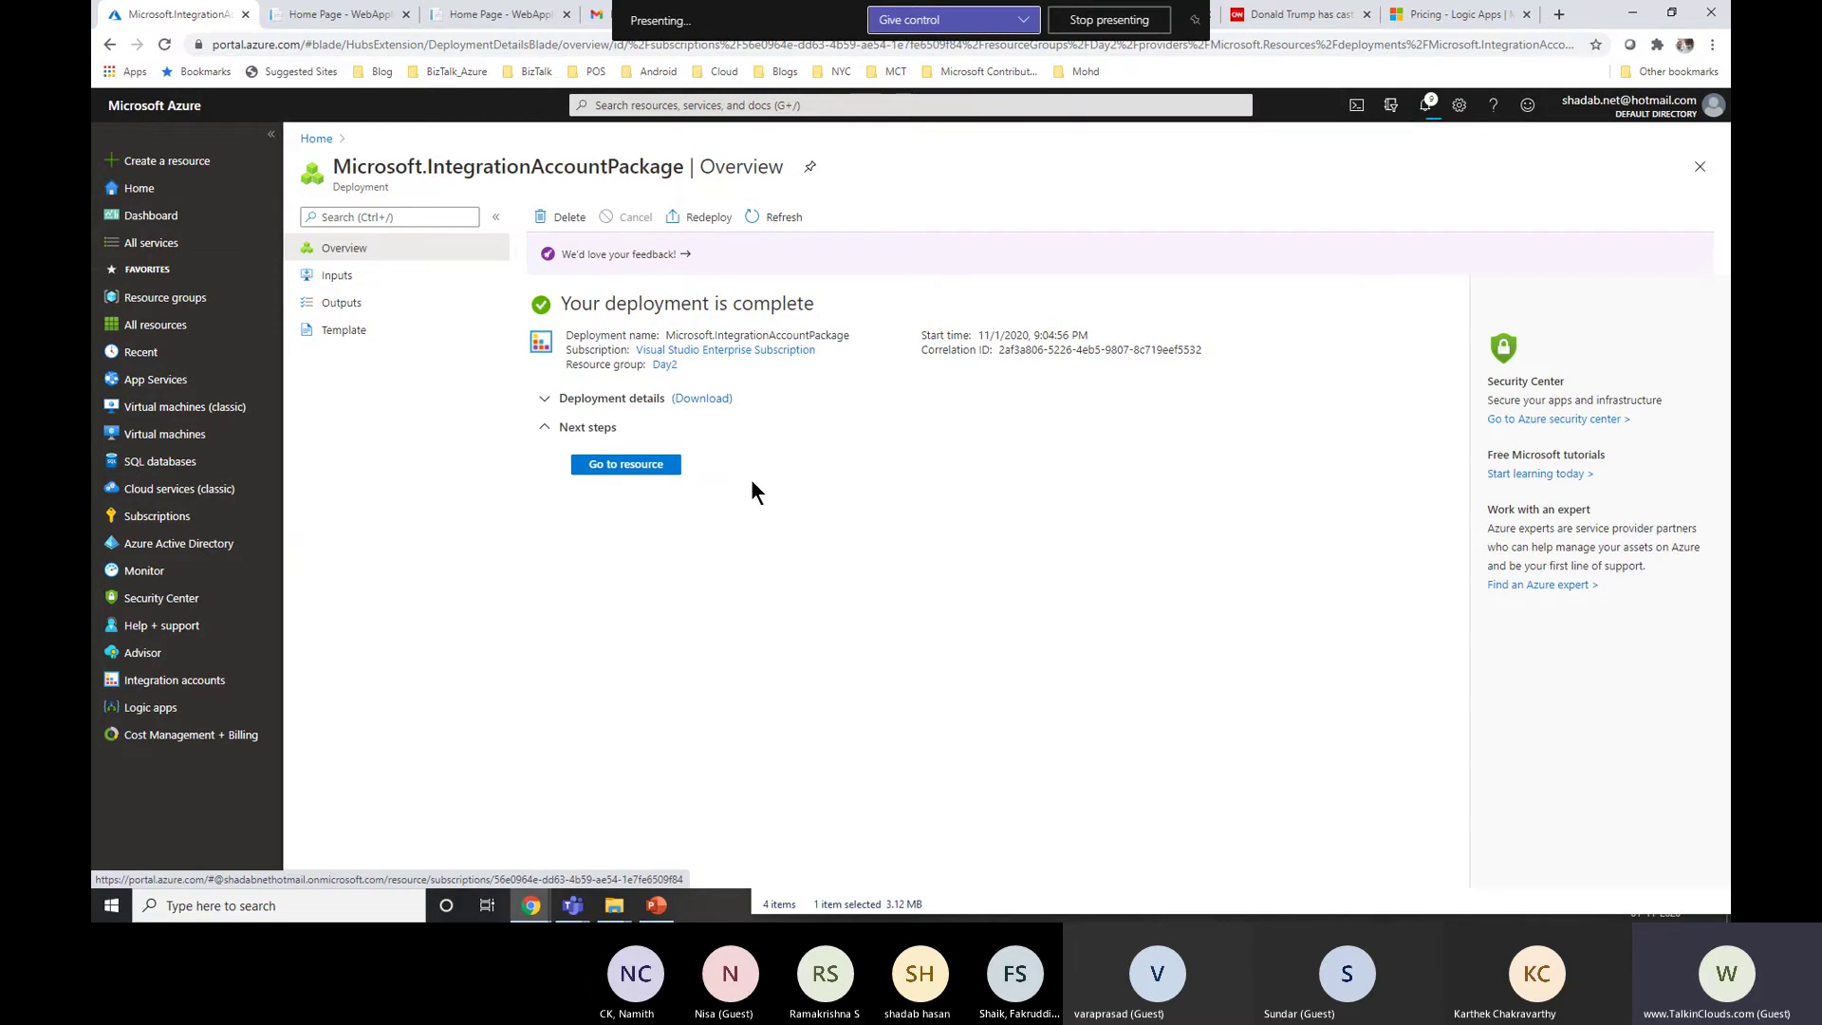
click(625, 464)
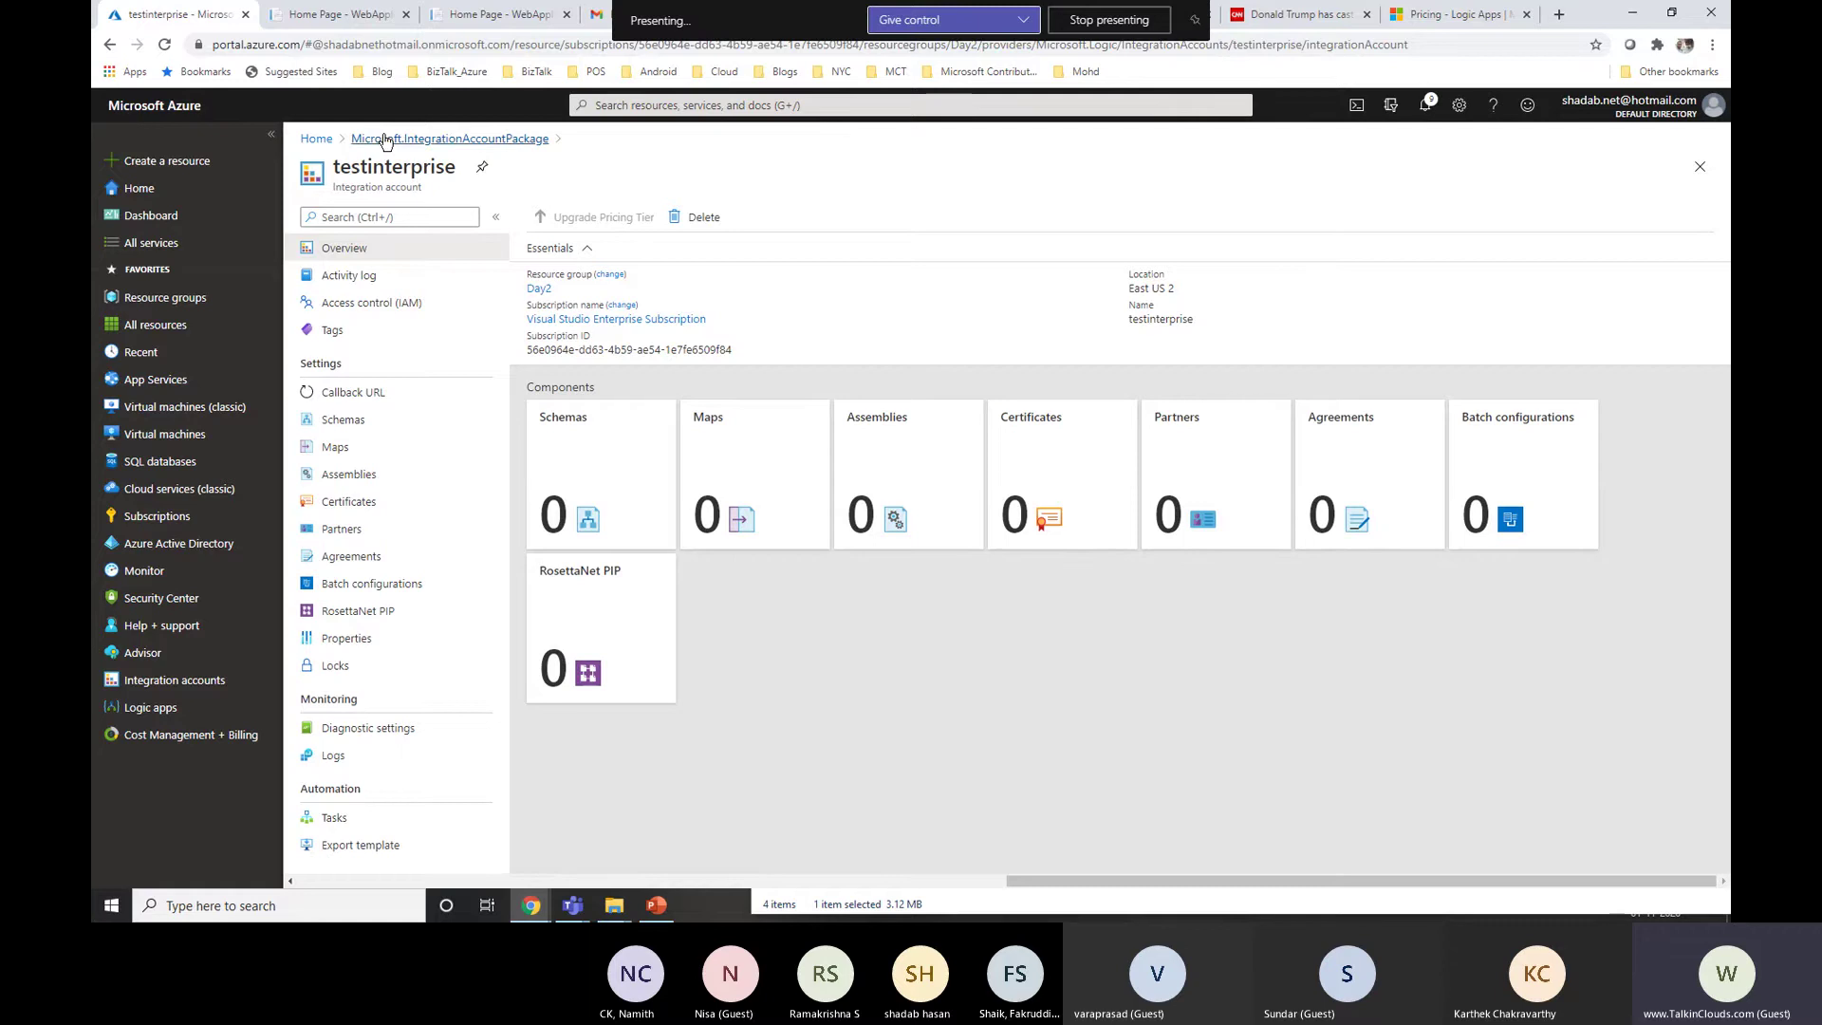
Step: Open the mylogic logic app from the portal home's recent resources and glance at the lab slide in PowerPoint
click(317, 140)
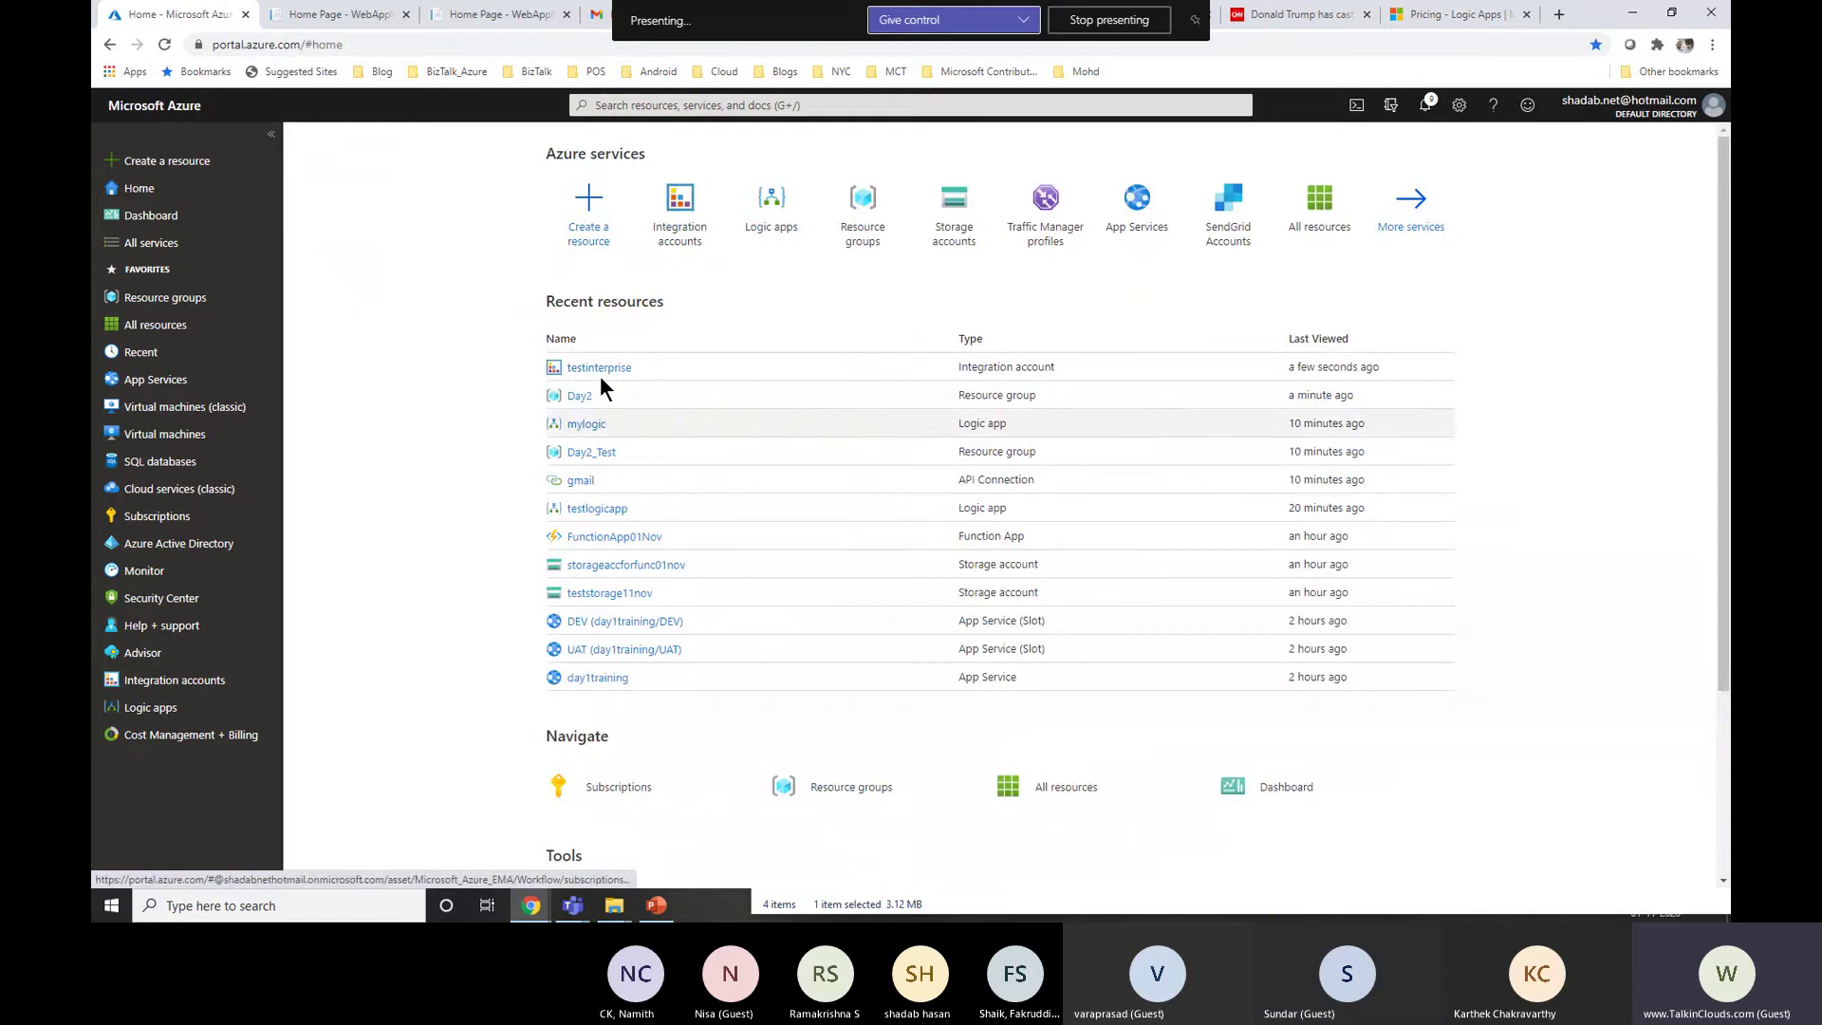
click(595, 426)
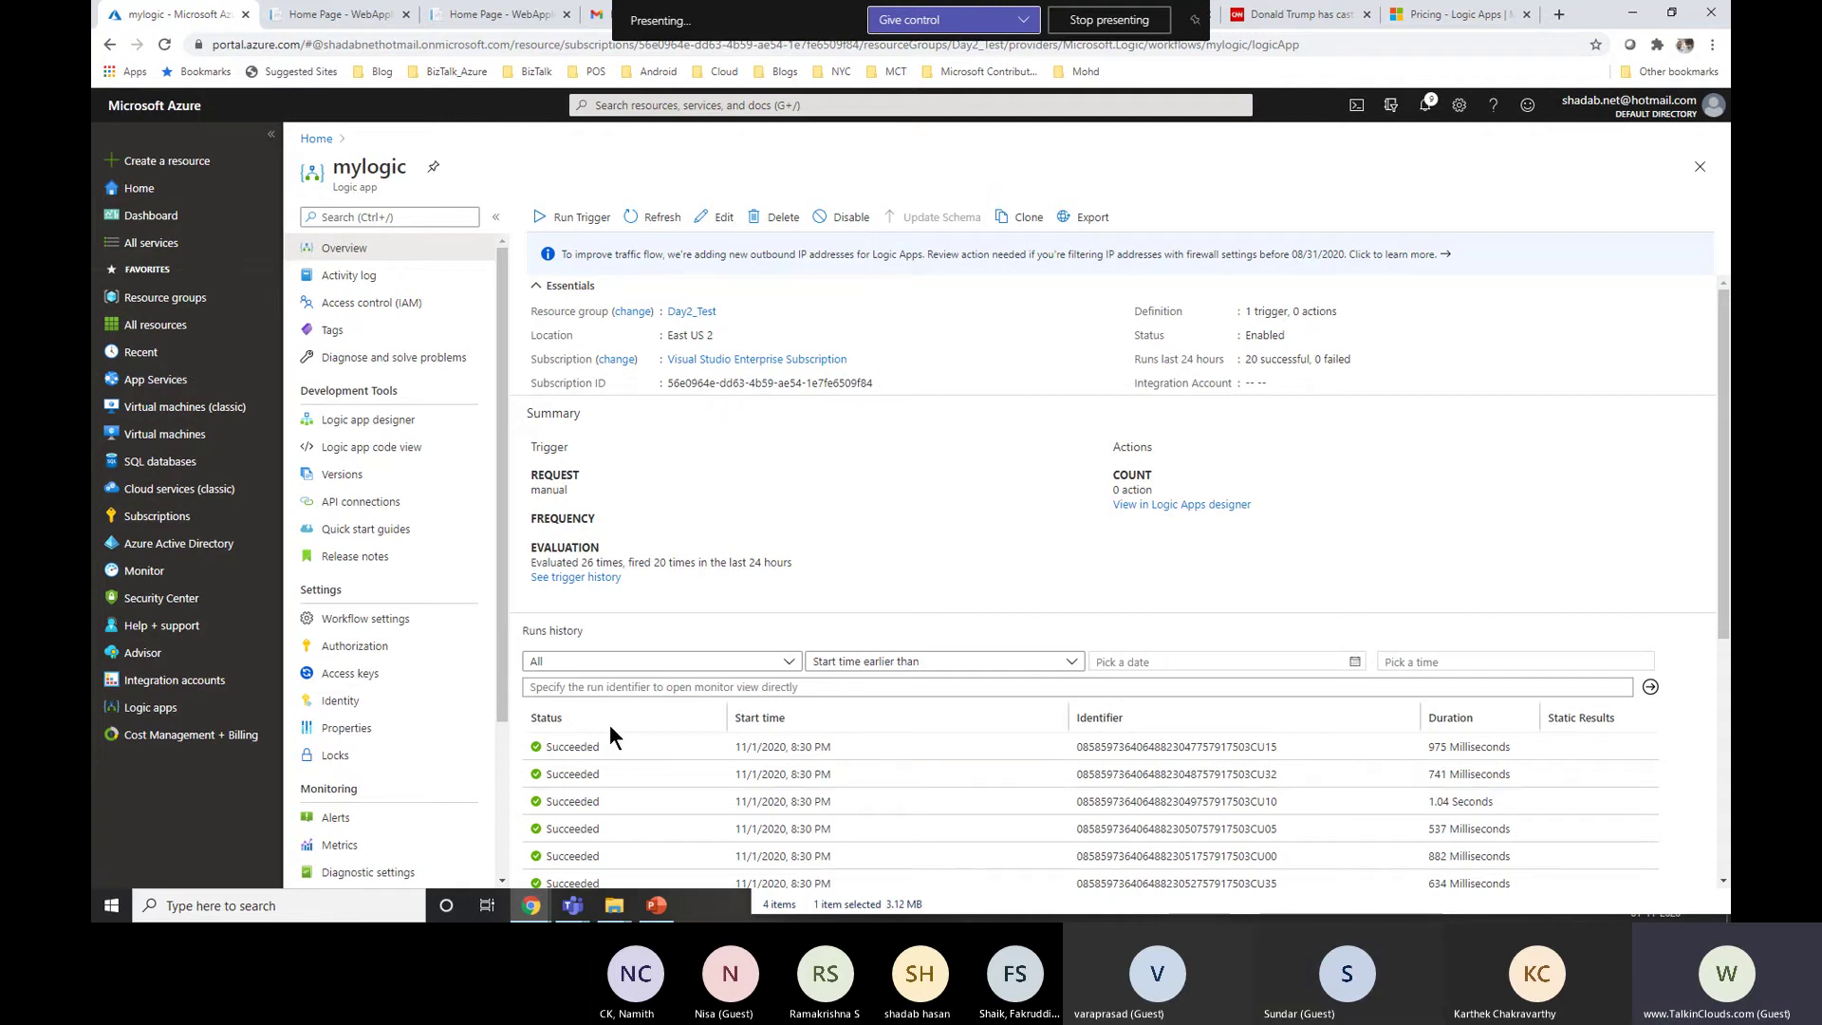
click(659, 907)
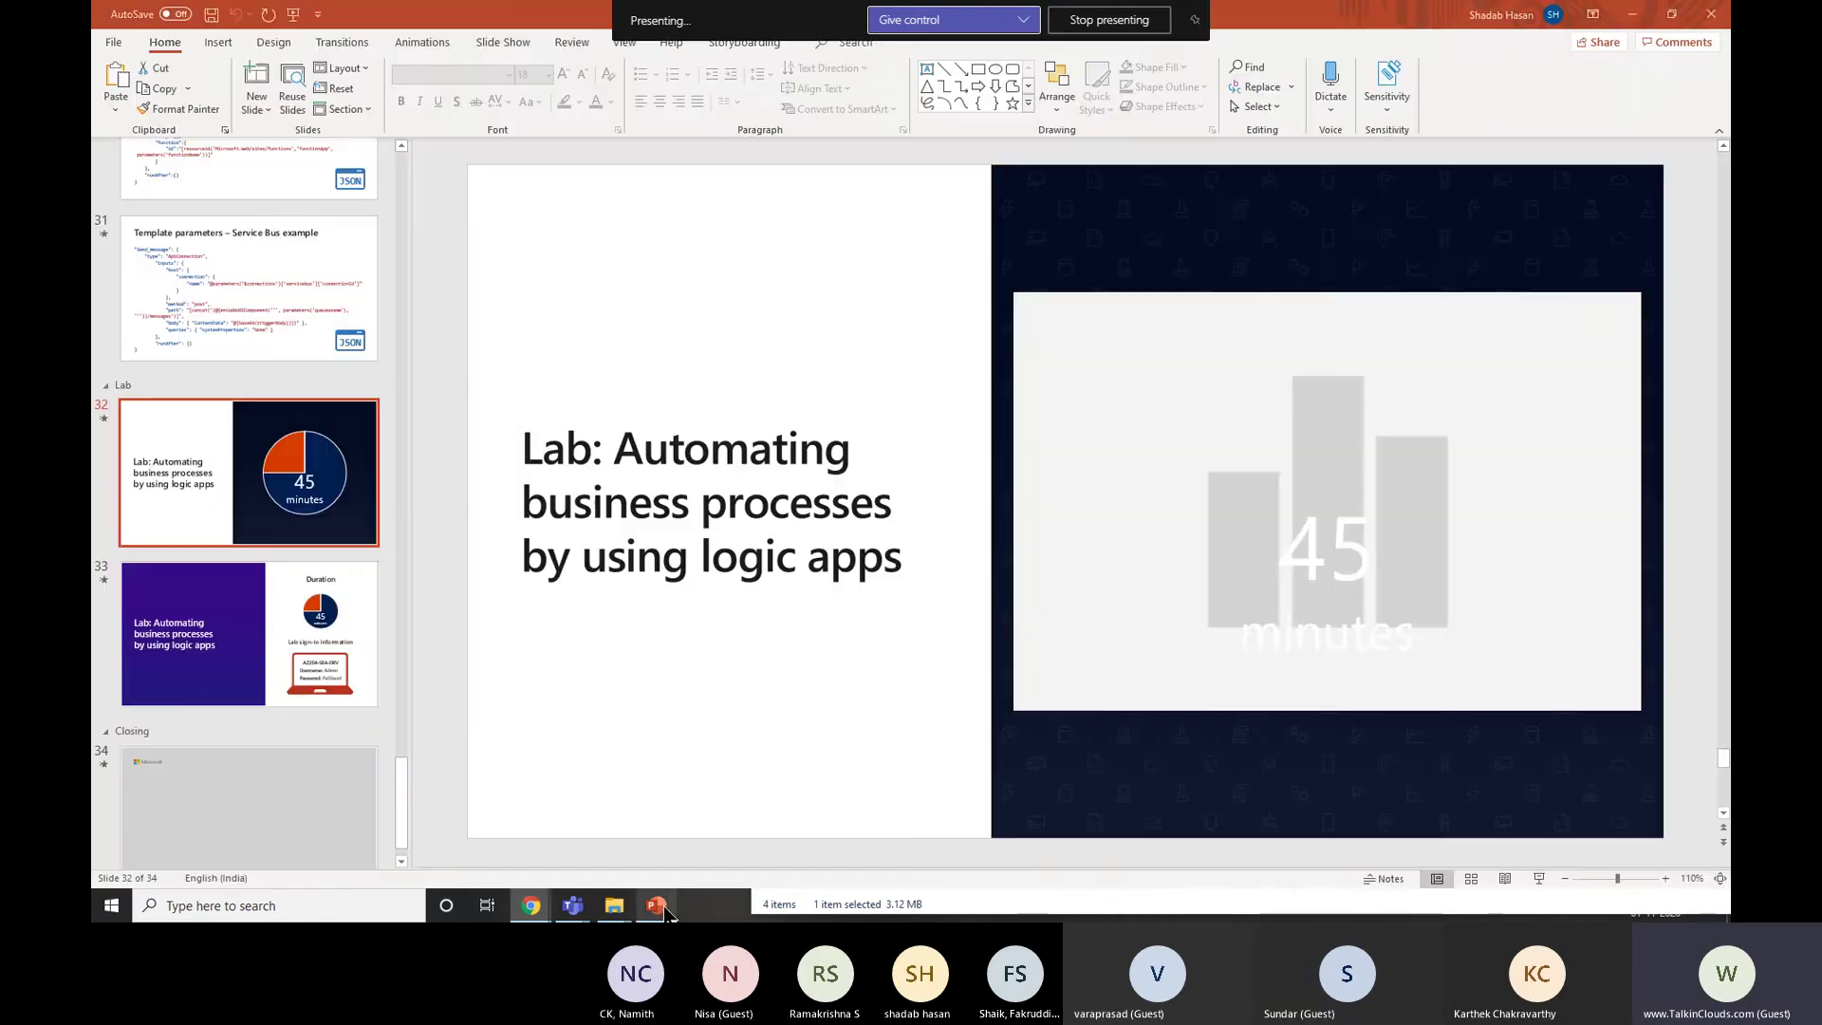
click(658, 907)
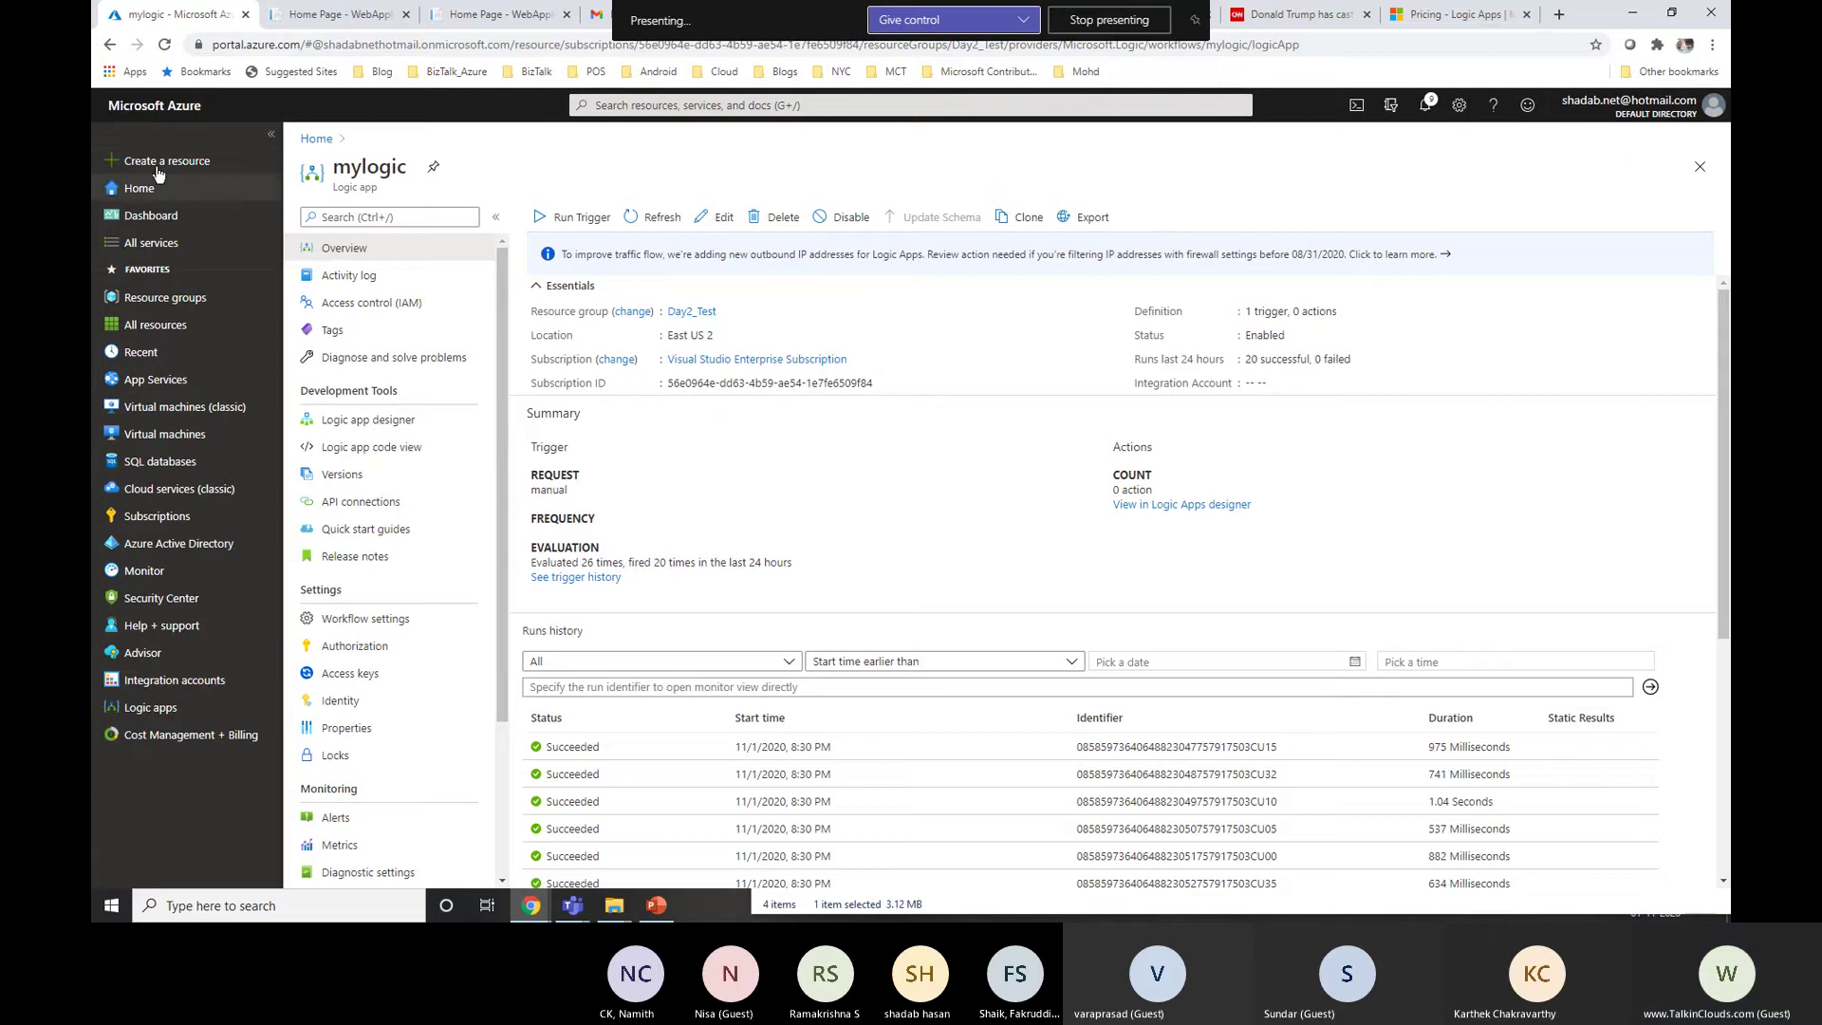
Step: Return to the Azure portal home and look over the PowerPoint lab slide and the GoDaddy mail inbox
click(155, 106)
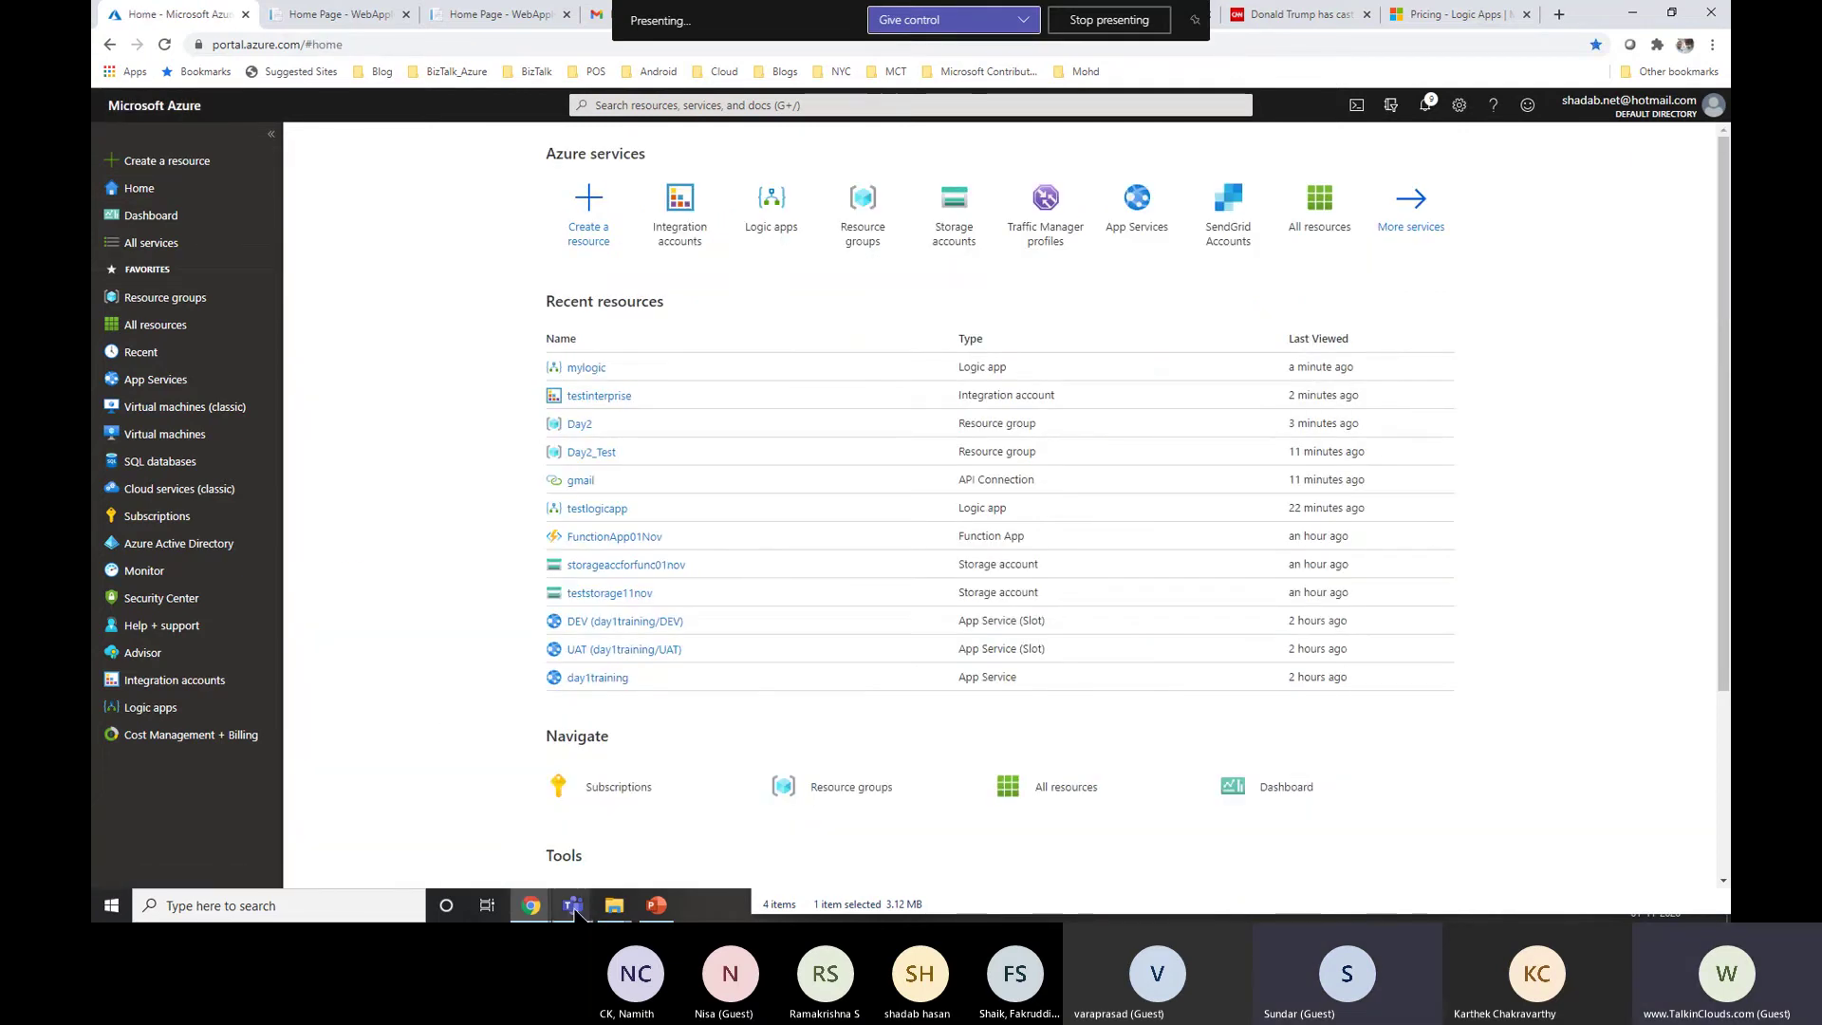
mouse_move(670, 908)
click(635, 785)
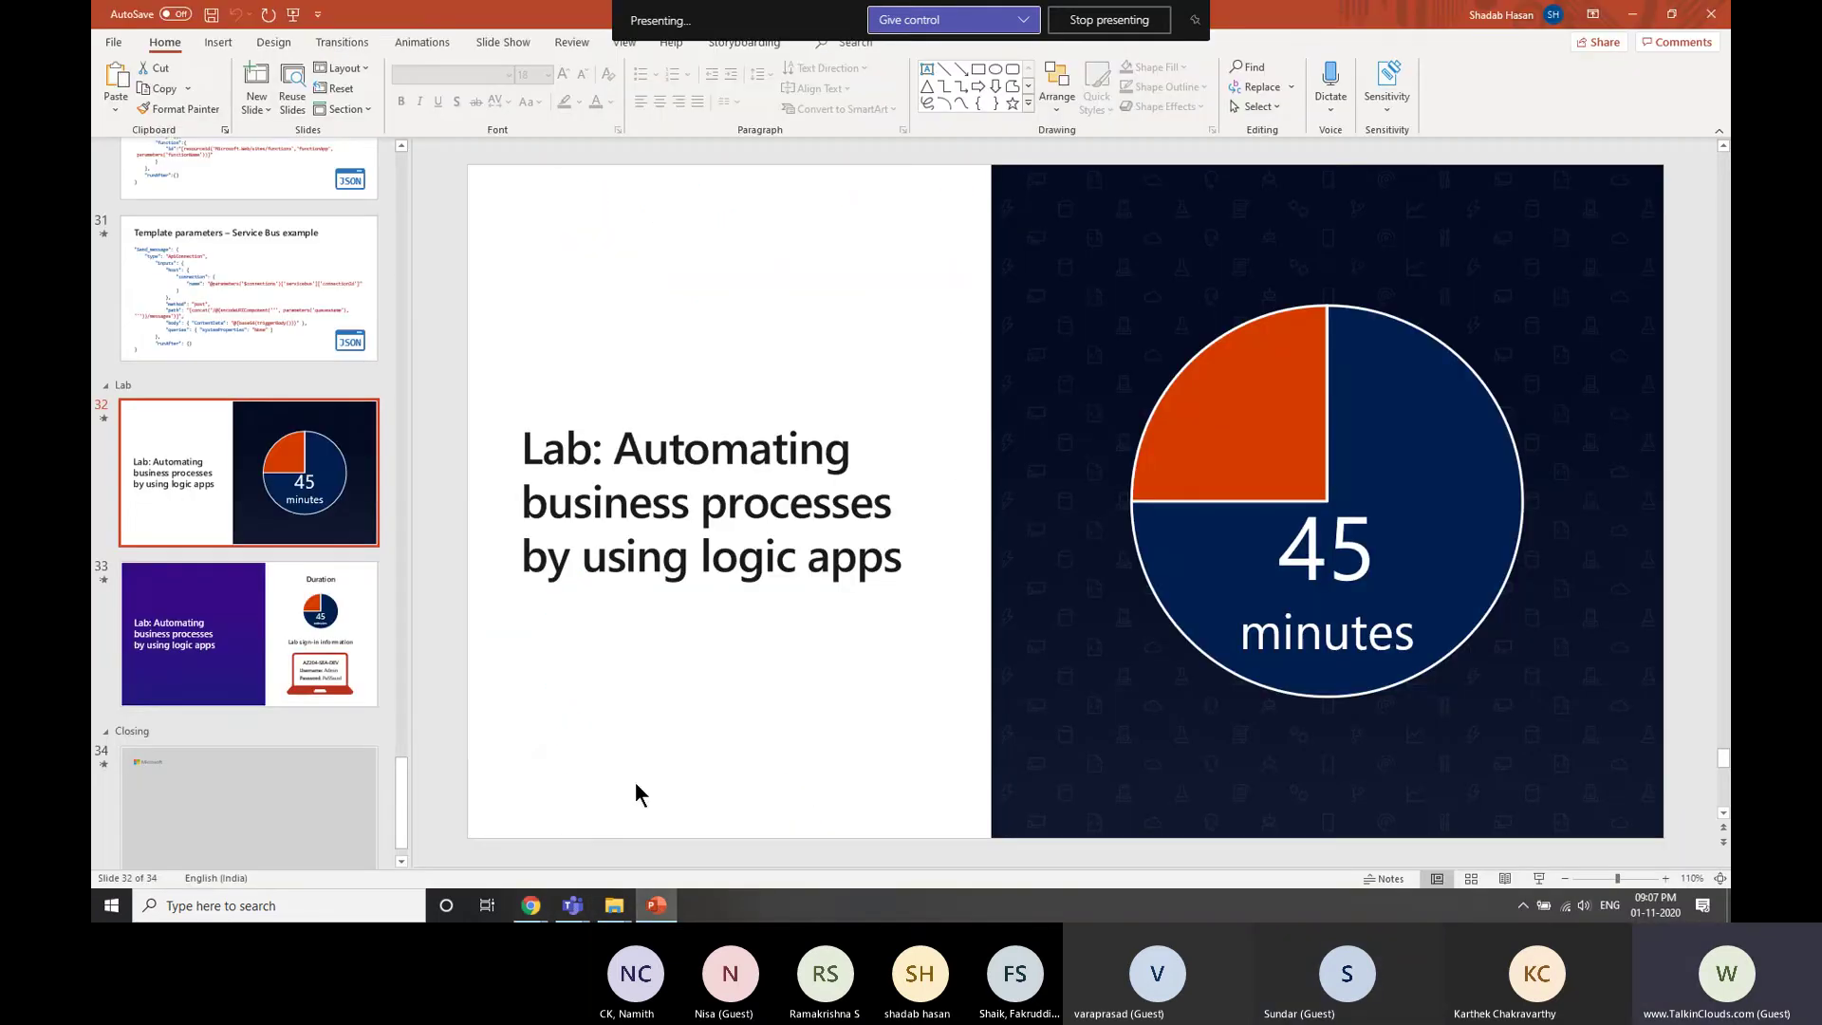
mouse_move(531, 906)
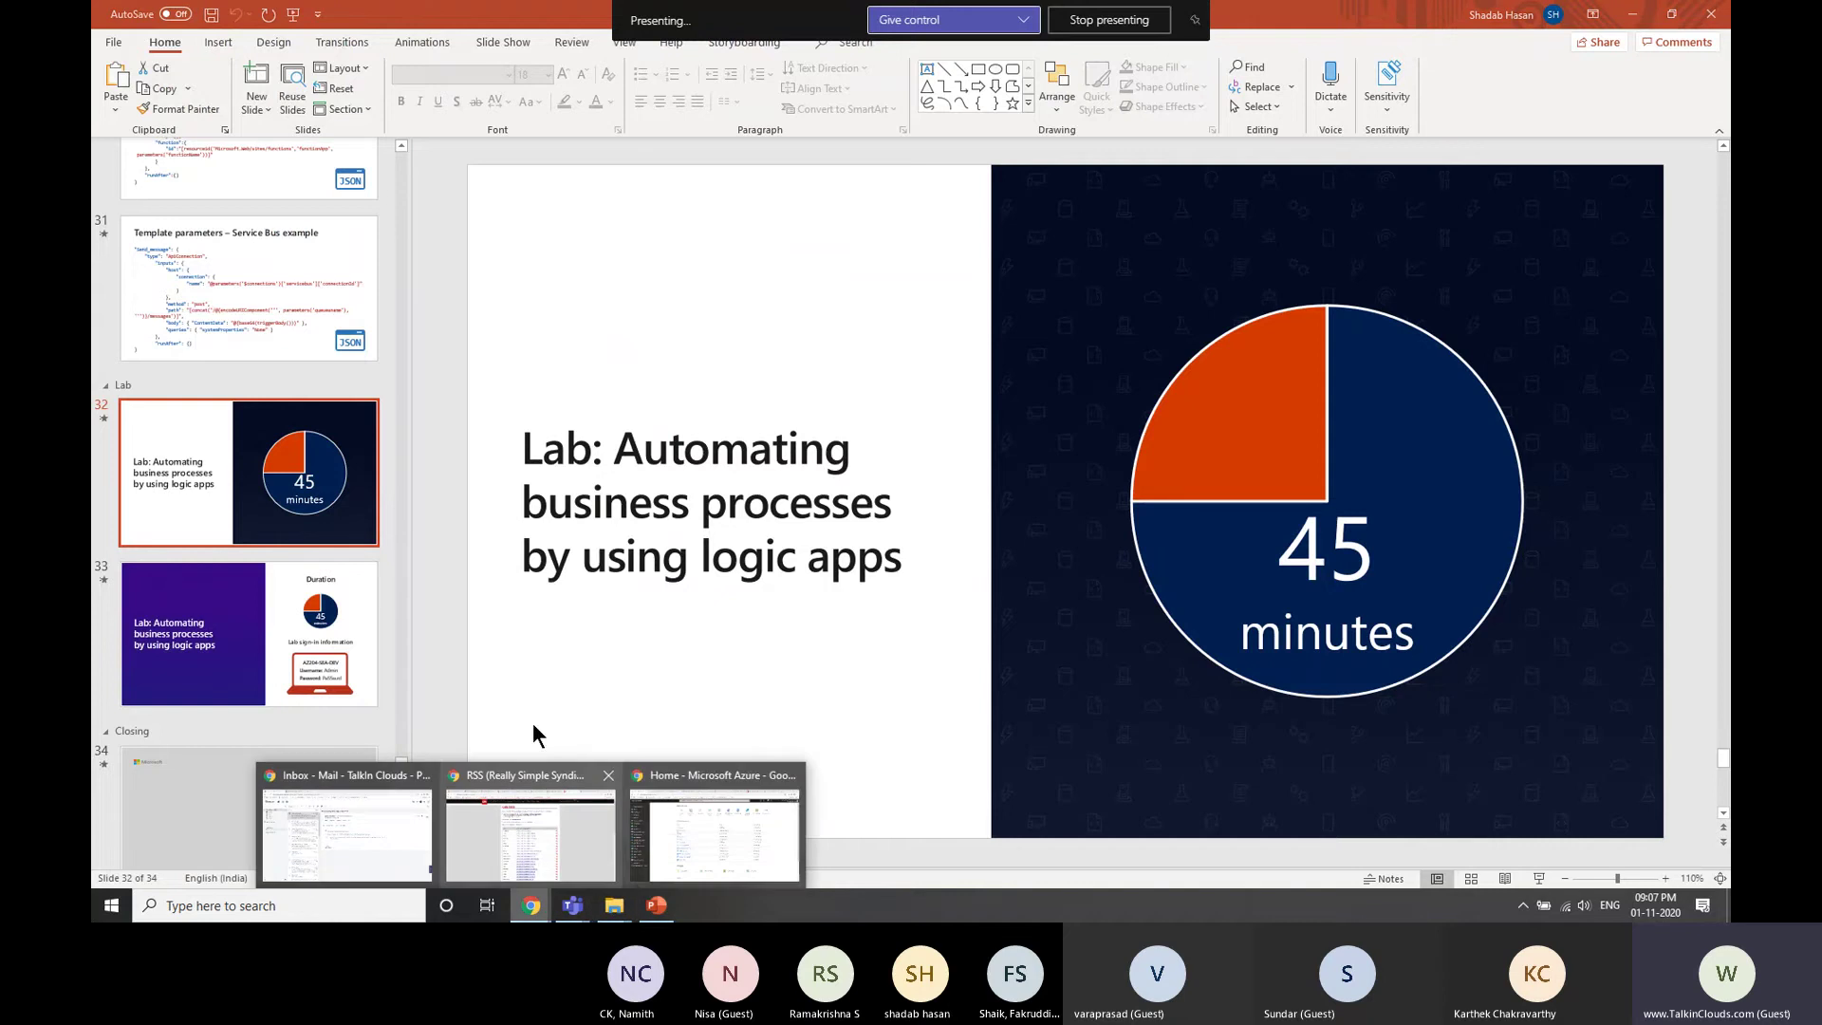
click(406, 852)
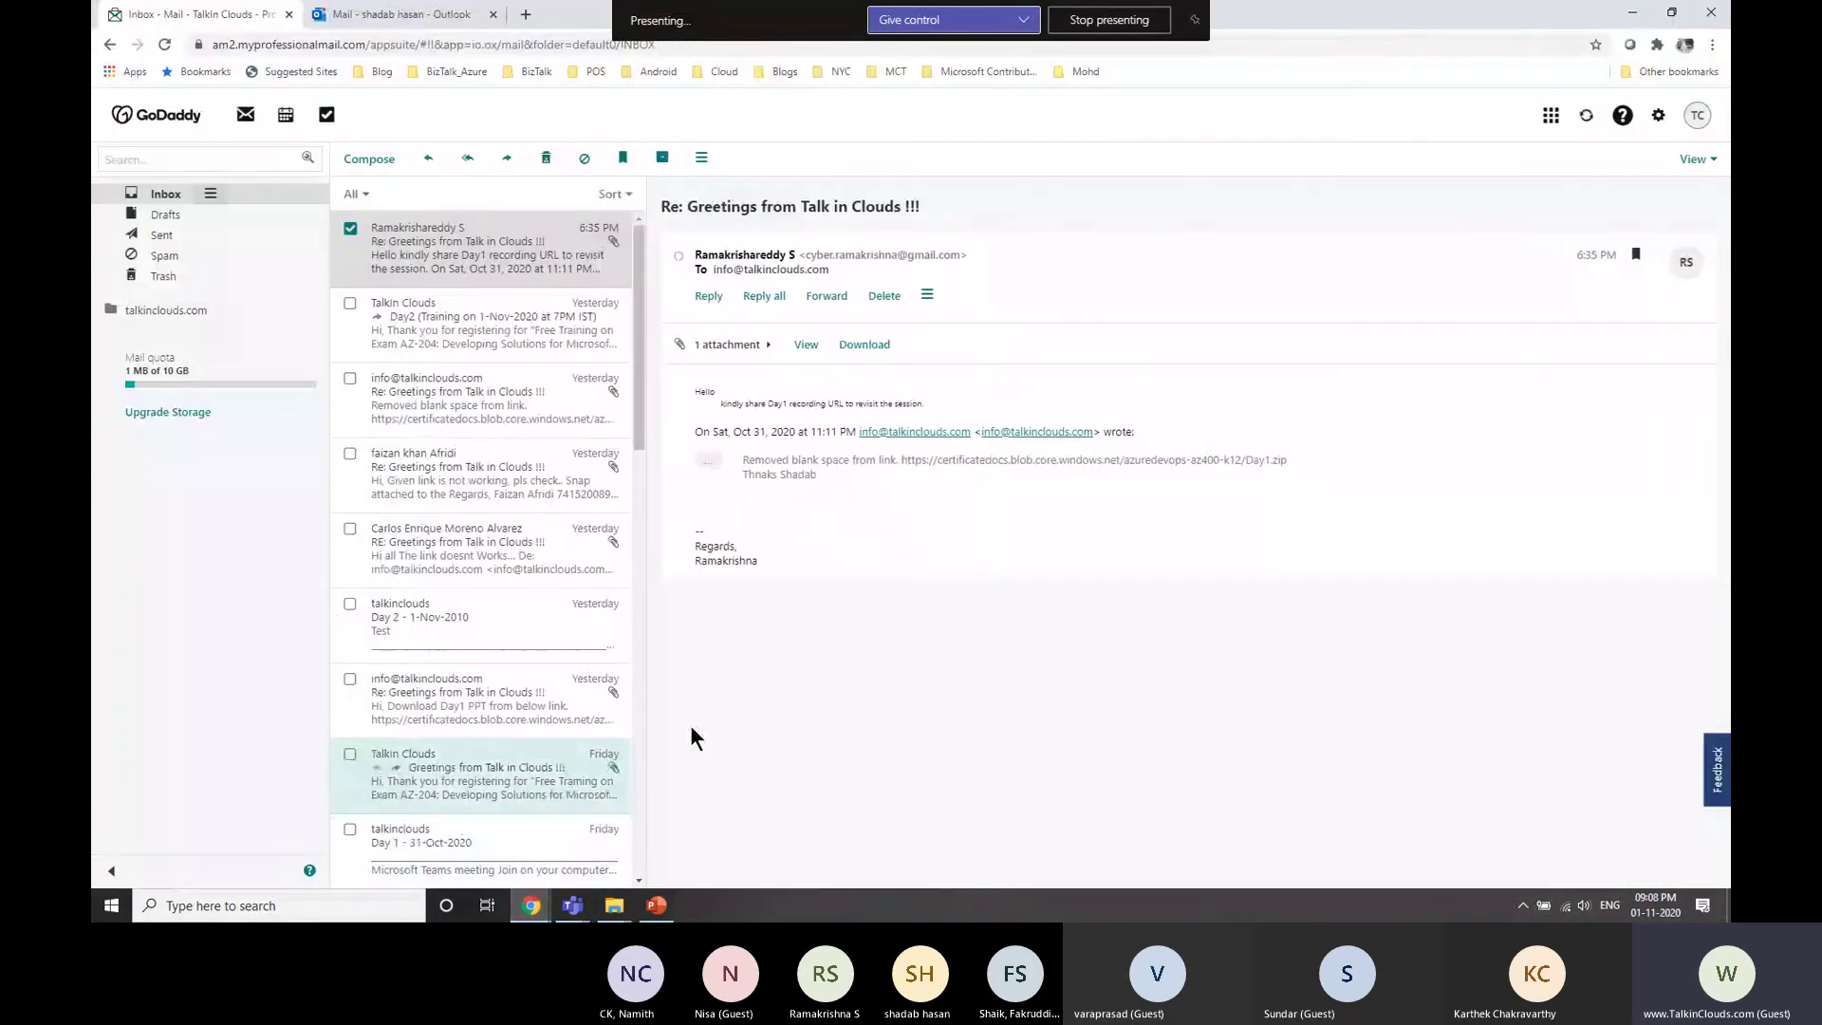
mouse_move(531, 906)
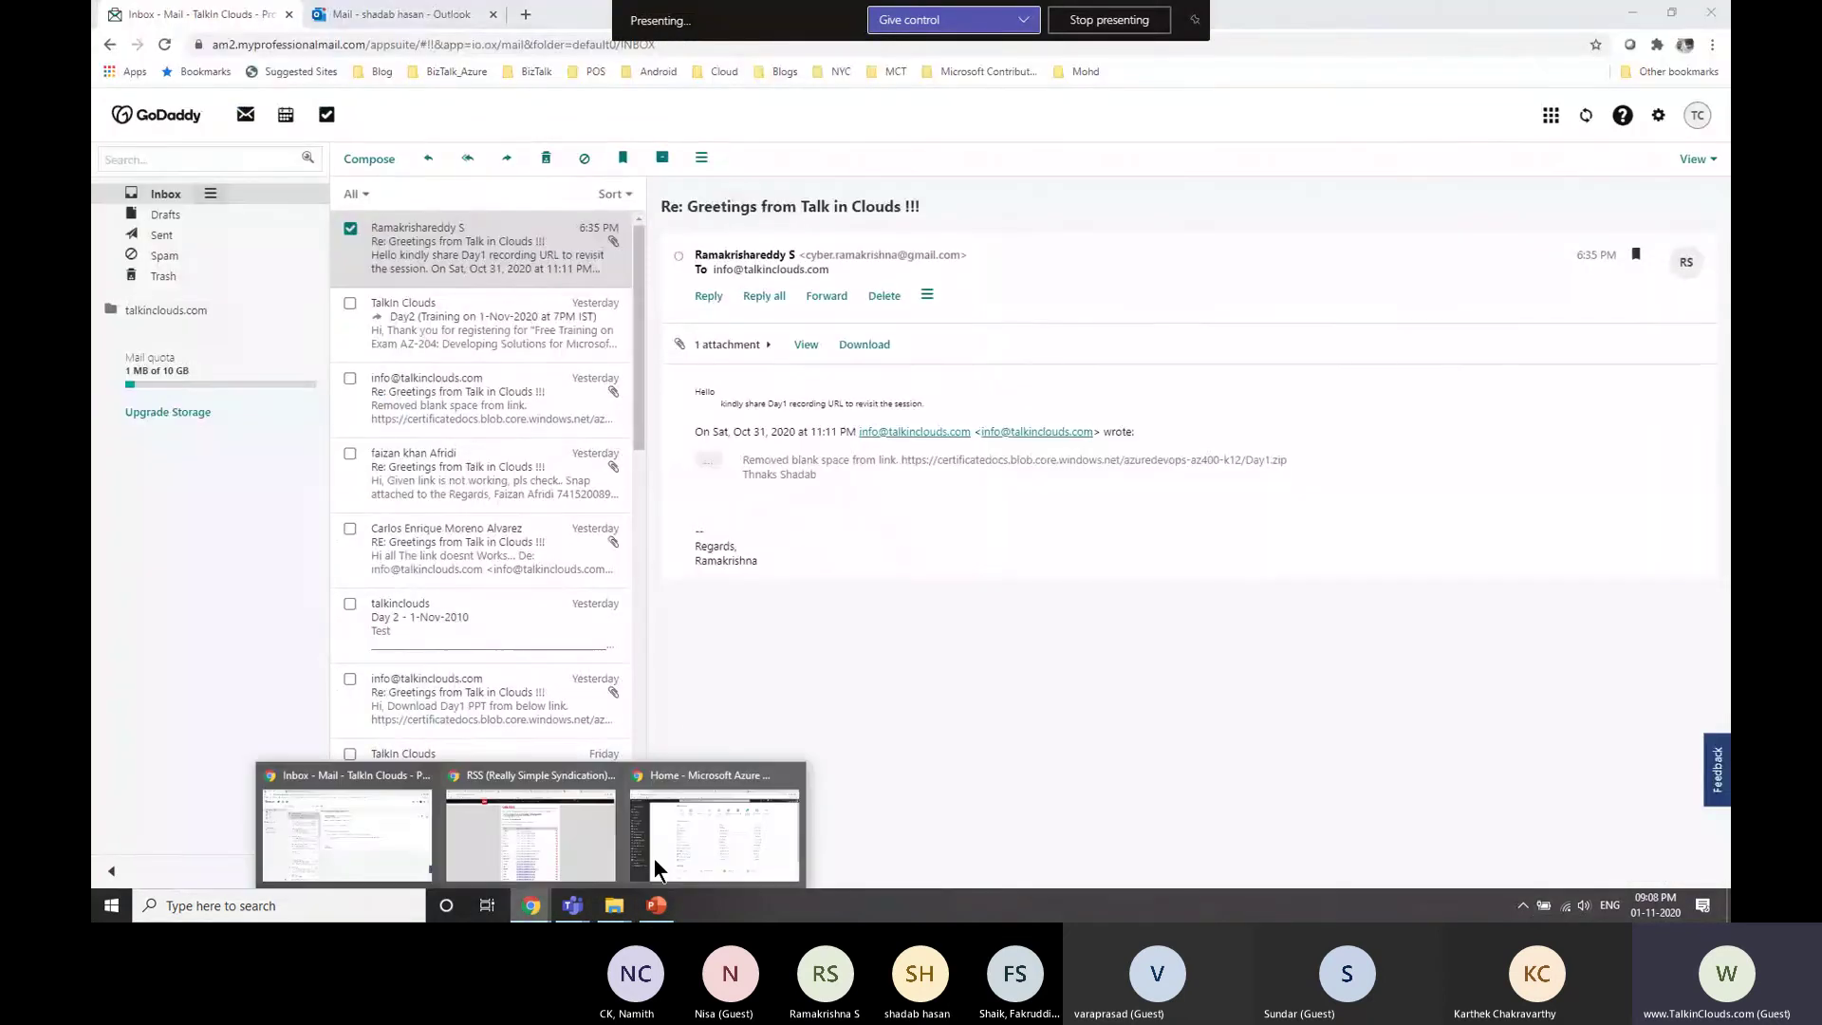
click(659, 854)
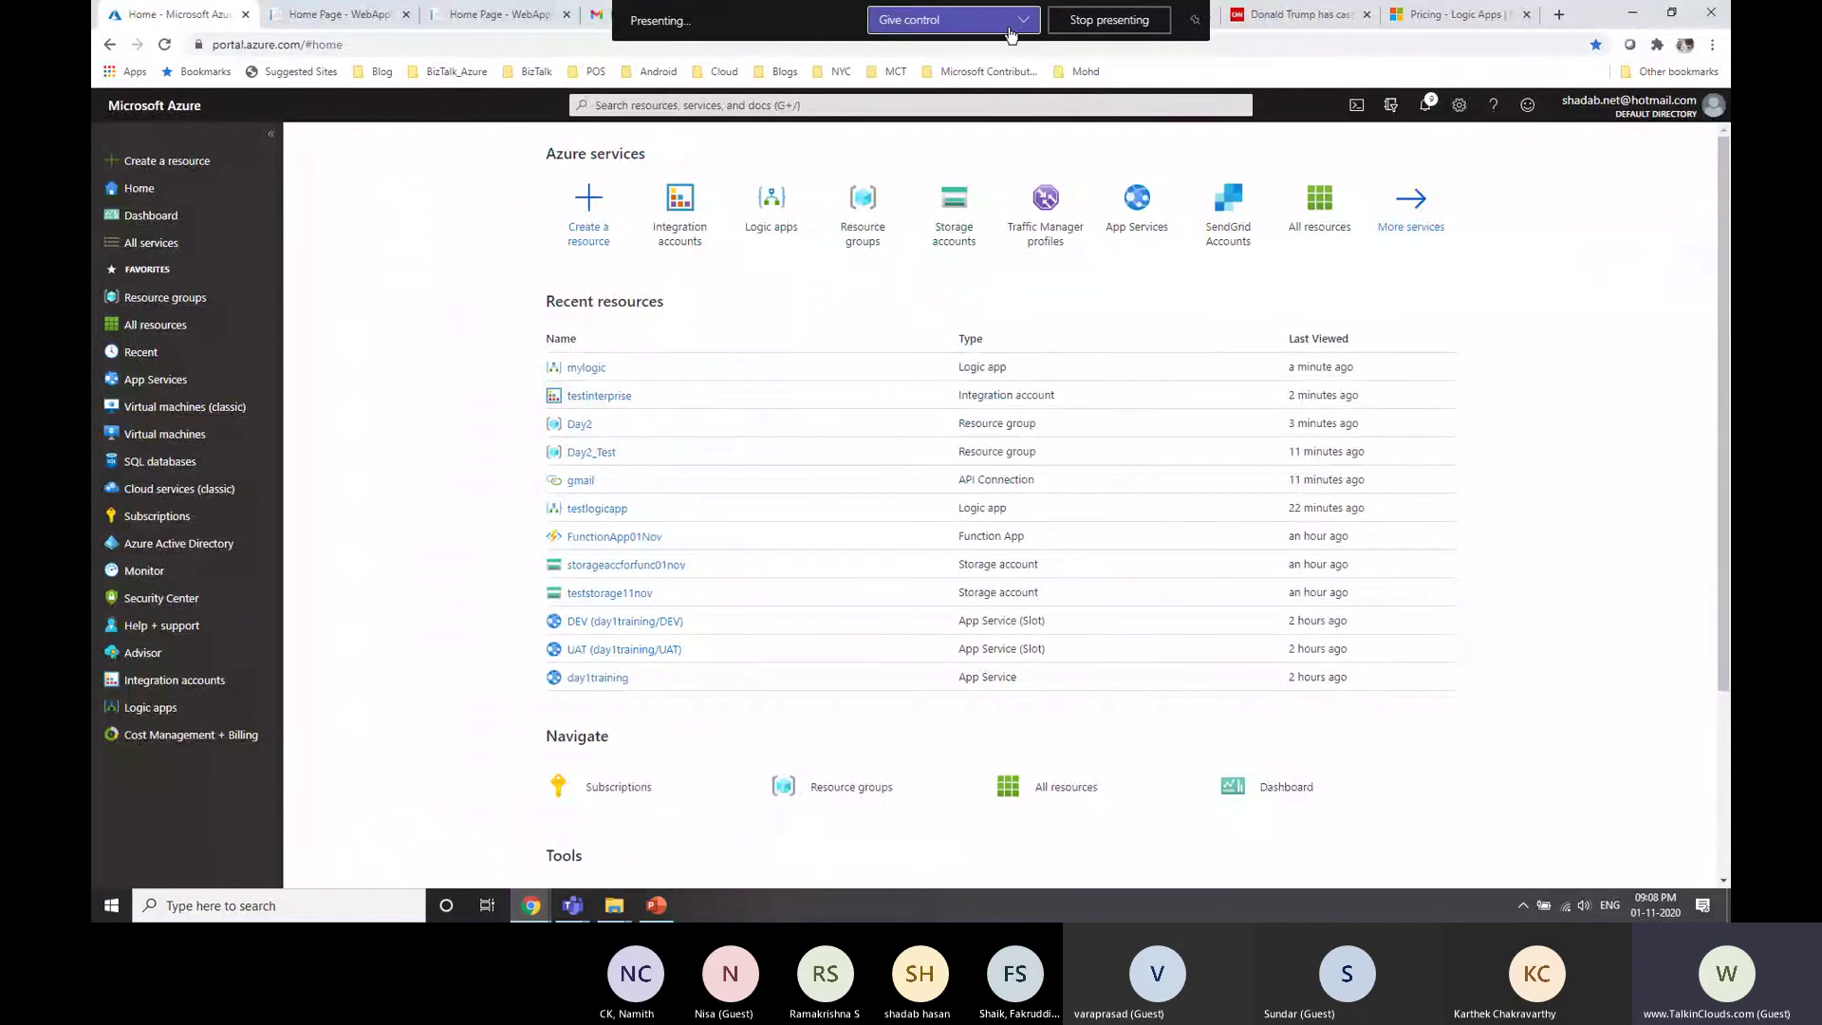
click(1197, 27)
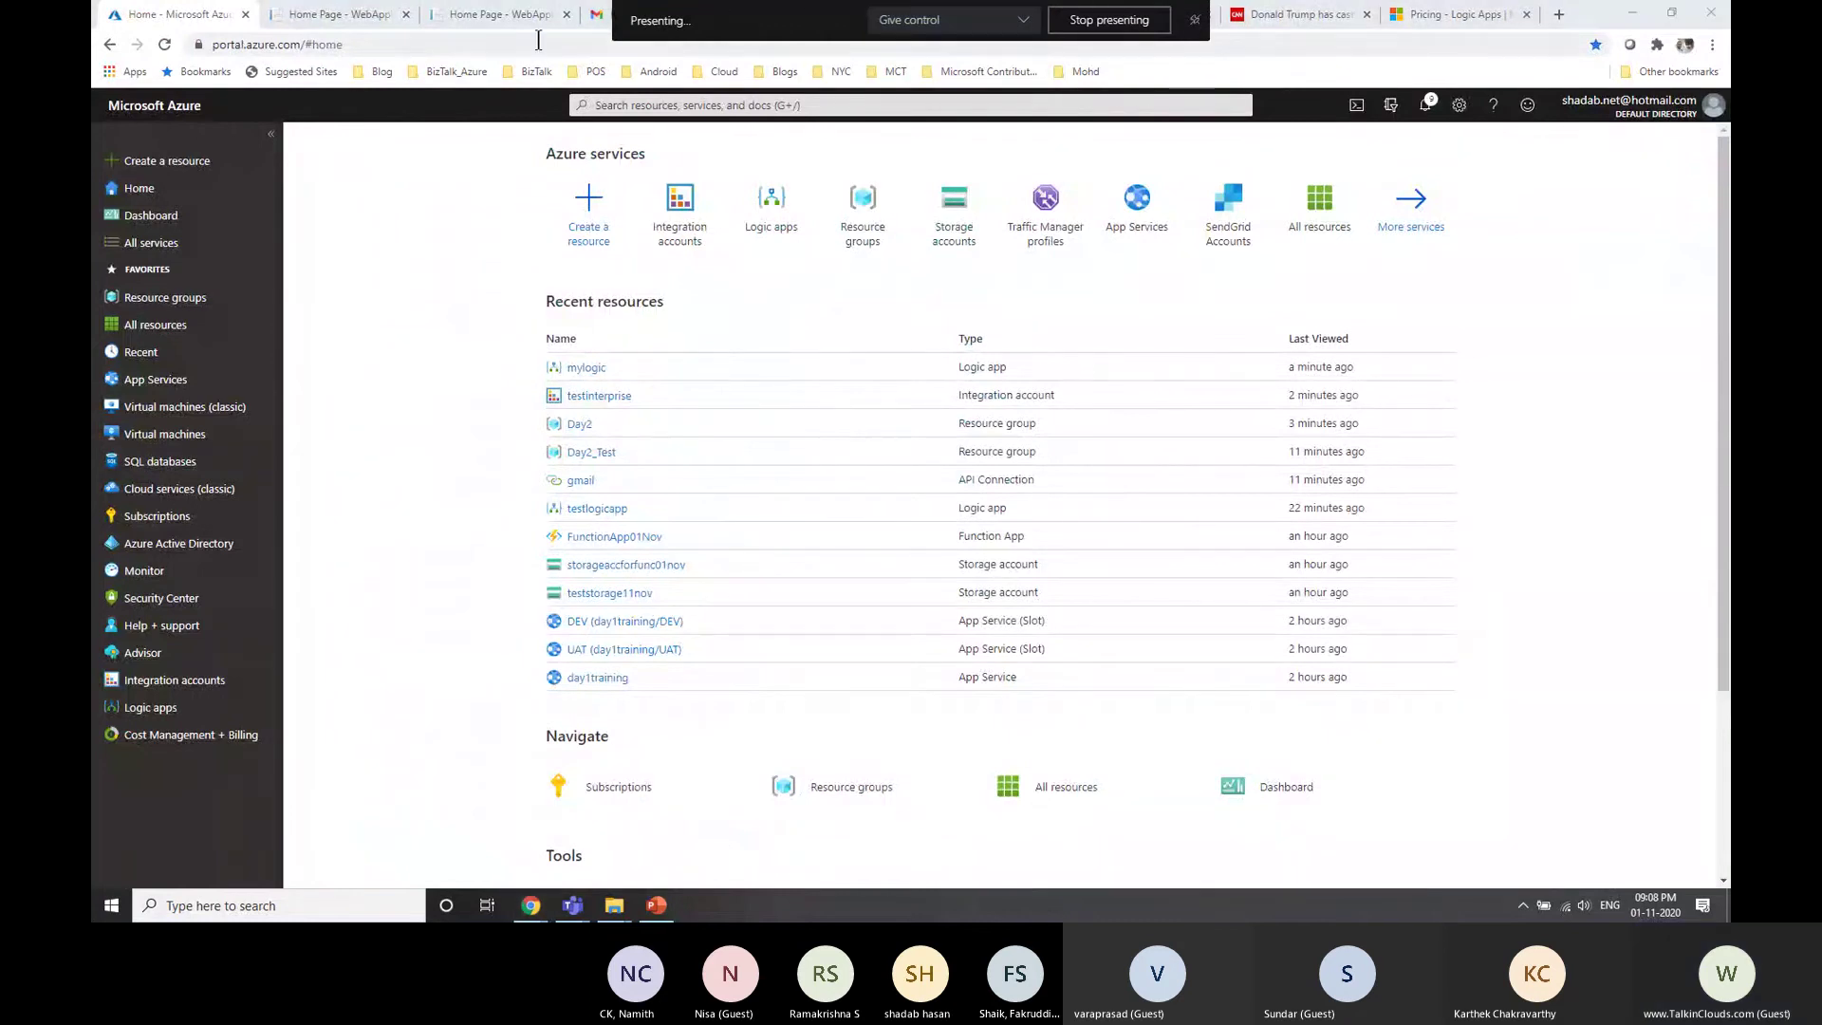
Step: Look through the open web app pages and close the CNN article and the Logic Apps pricing page
click(305, 16)
click(507, 13)
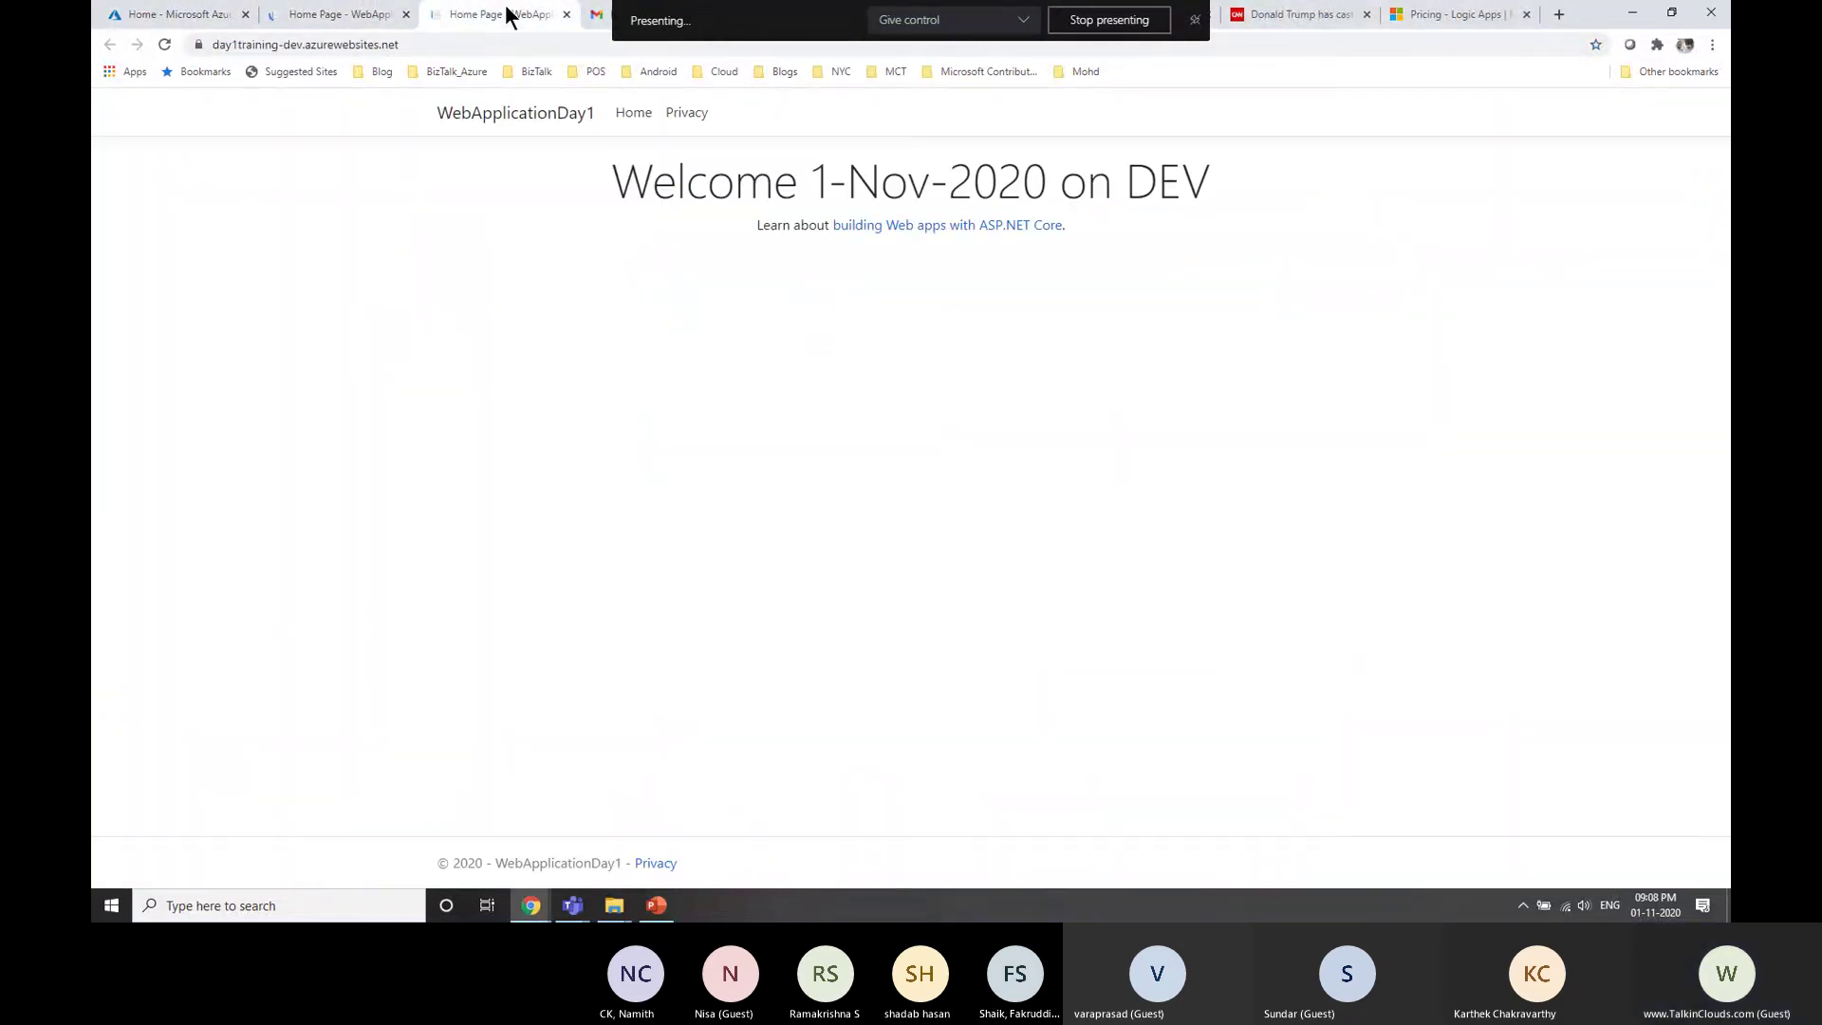
click(1319, 17)
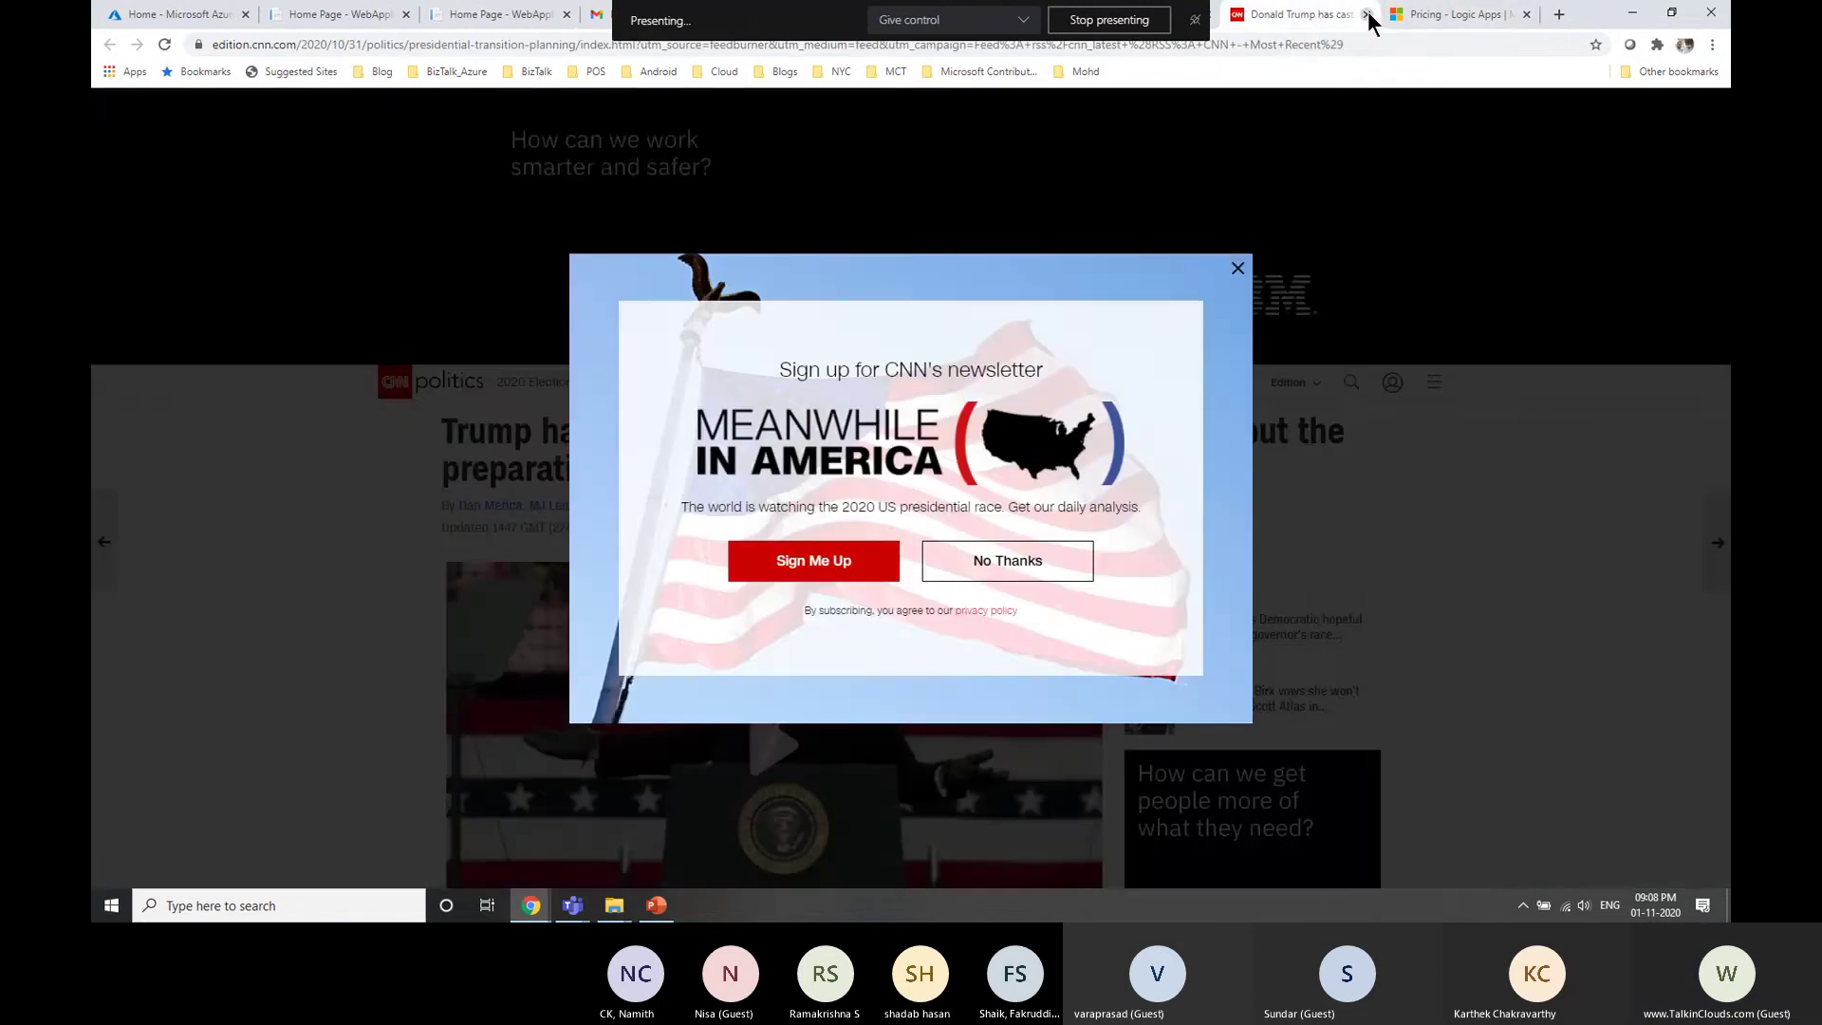
click(1367, 15)
key(ctrl+w)
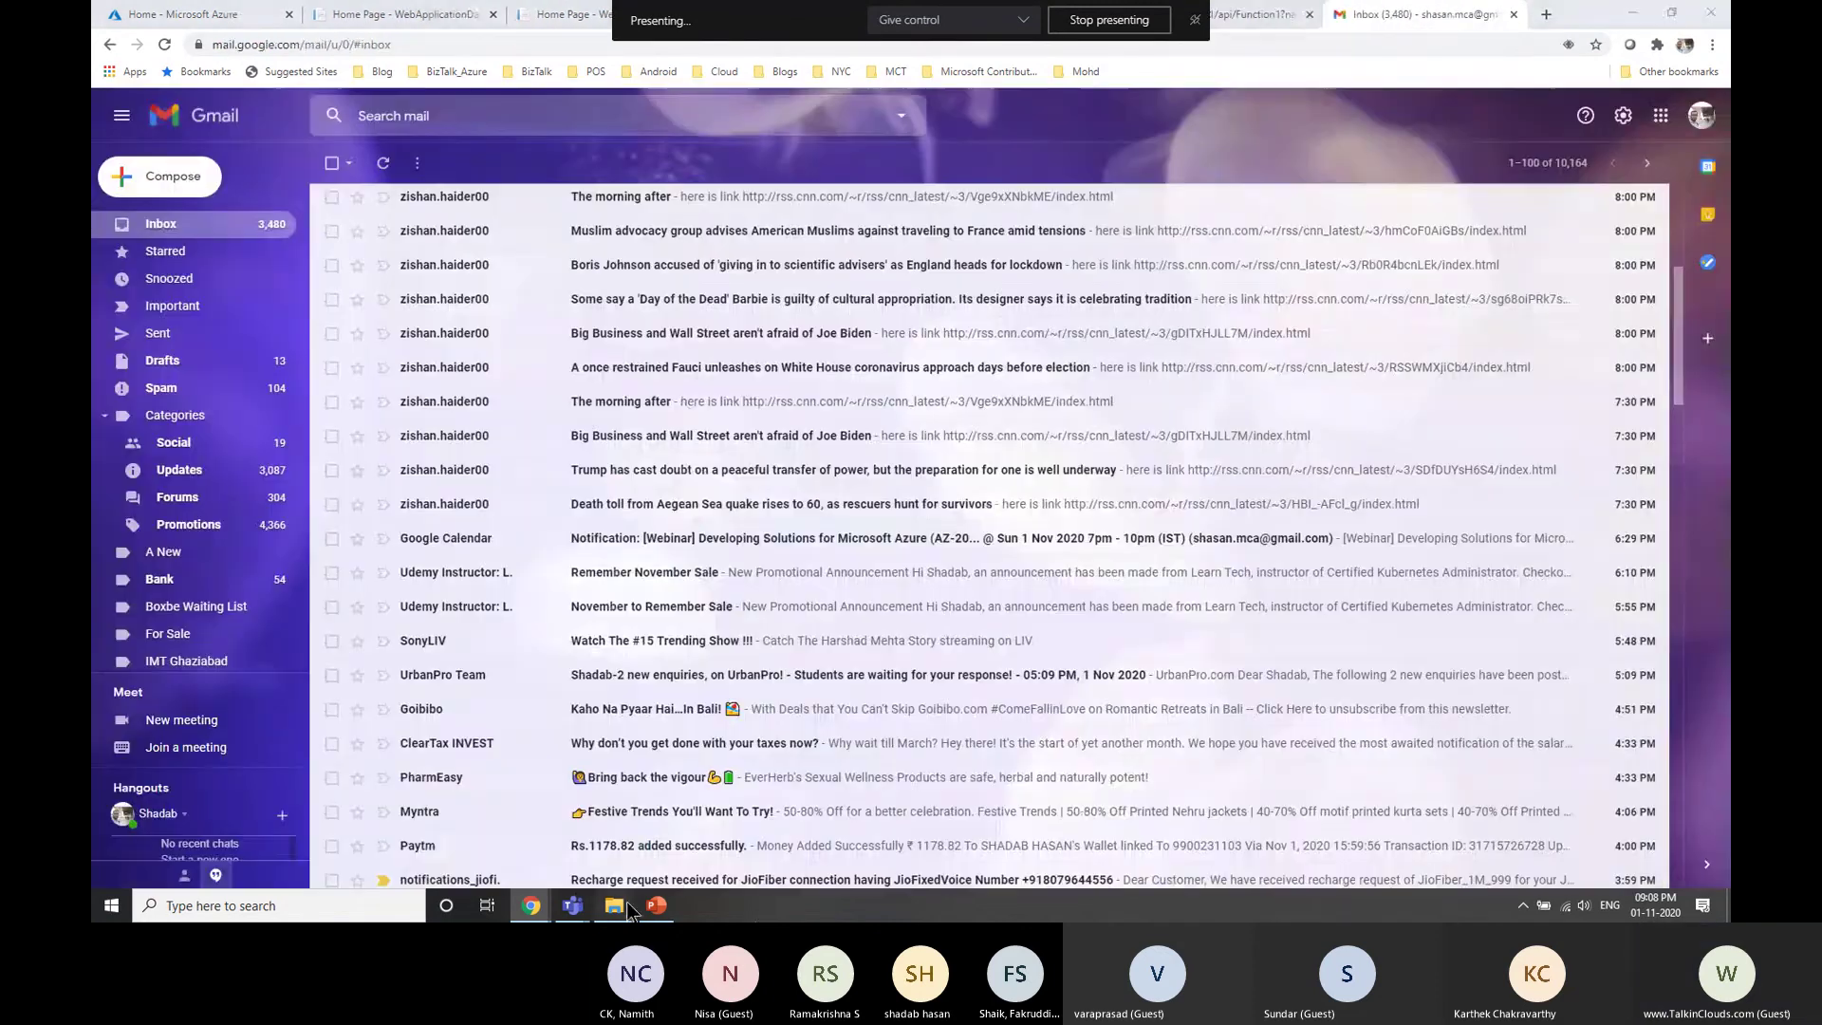
Step: Switch to File Explorer and open the Day2 notes file from the Day2 folder in Notepad
mouse_move(628, 911)
click(612, 830)
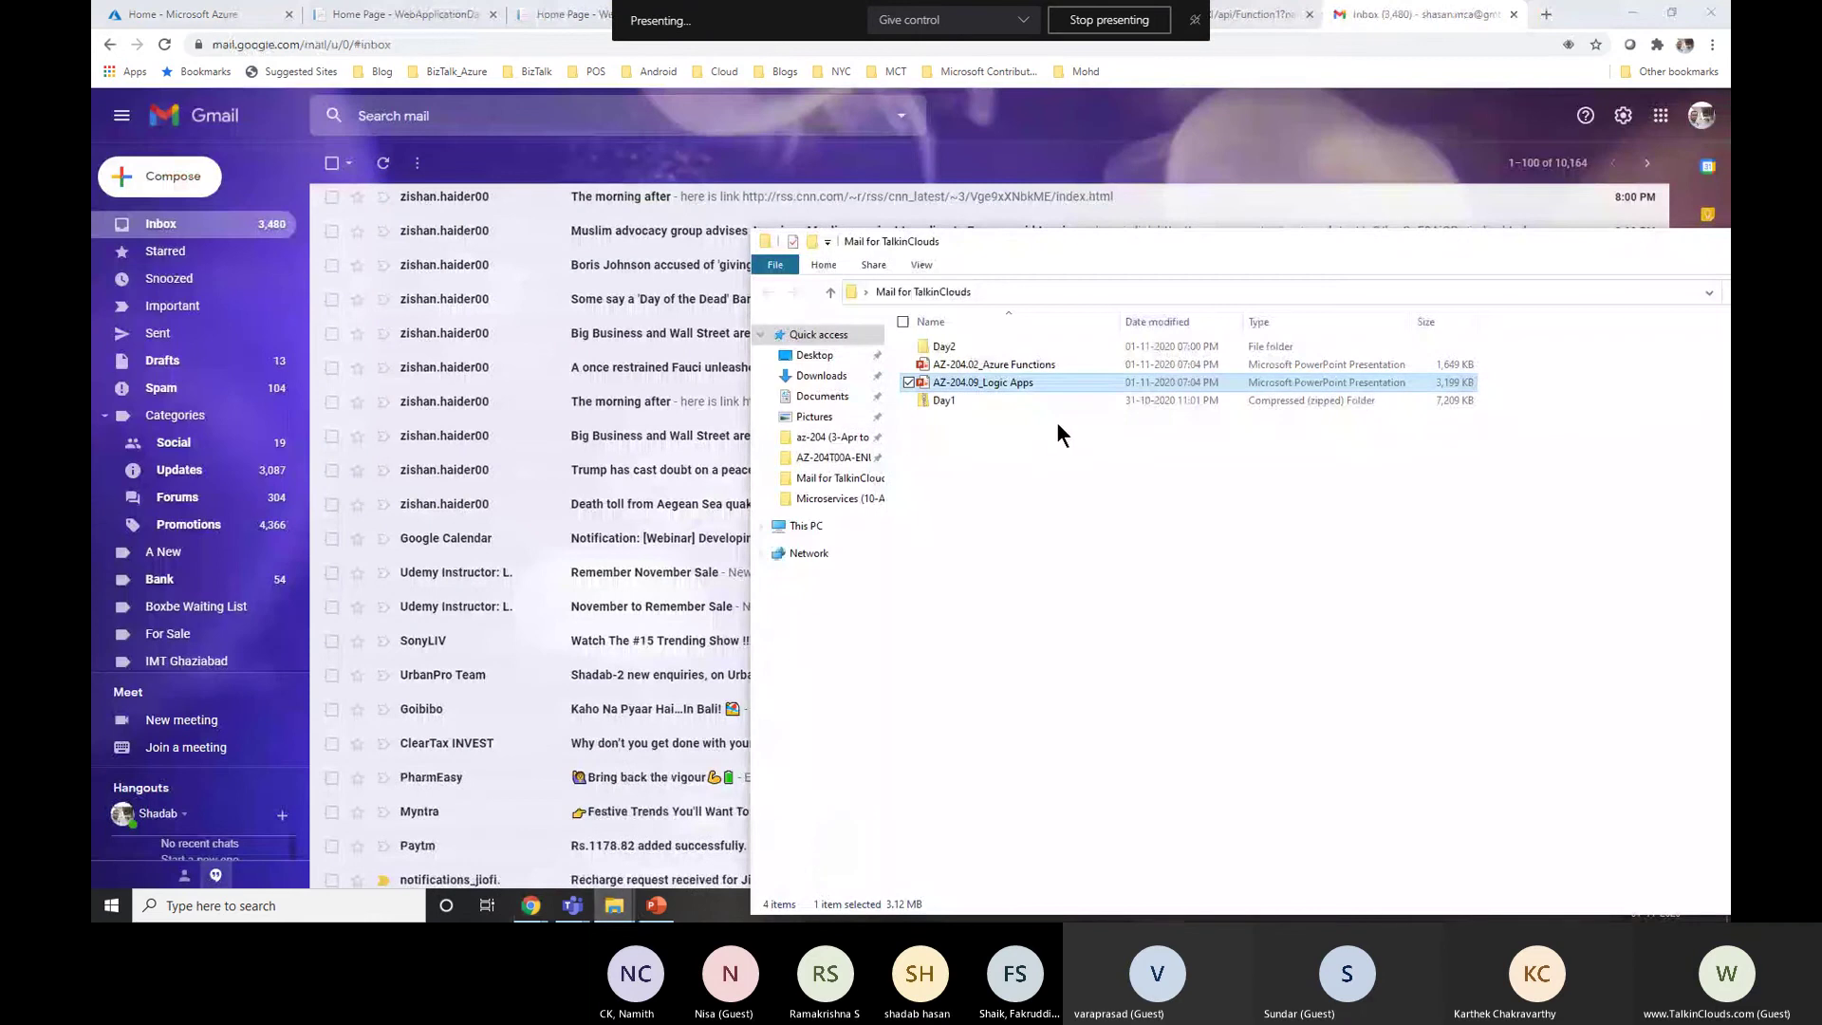
double_click(945, 345)
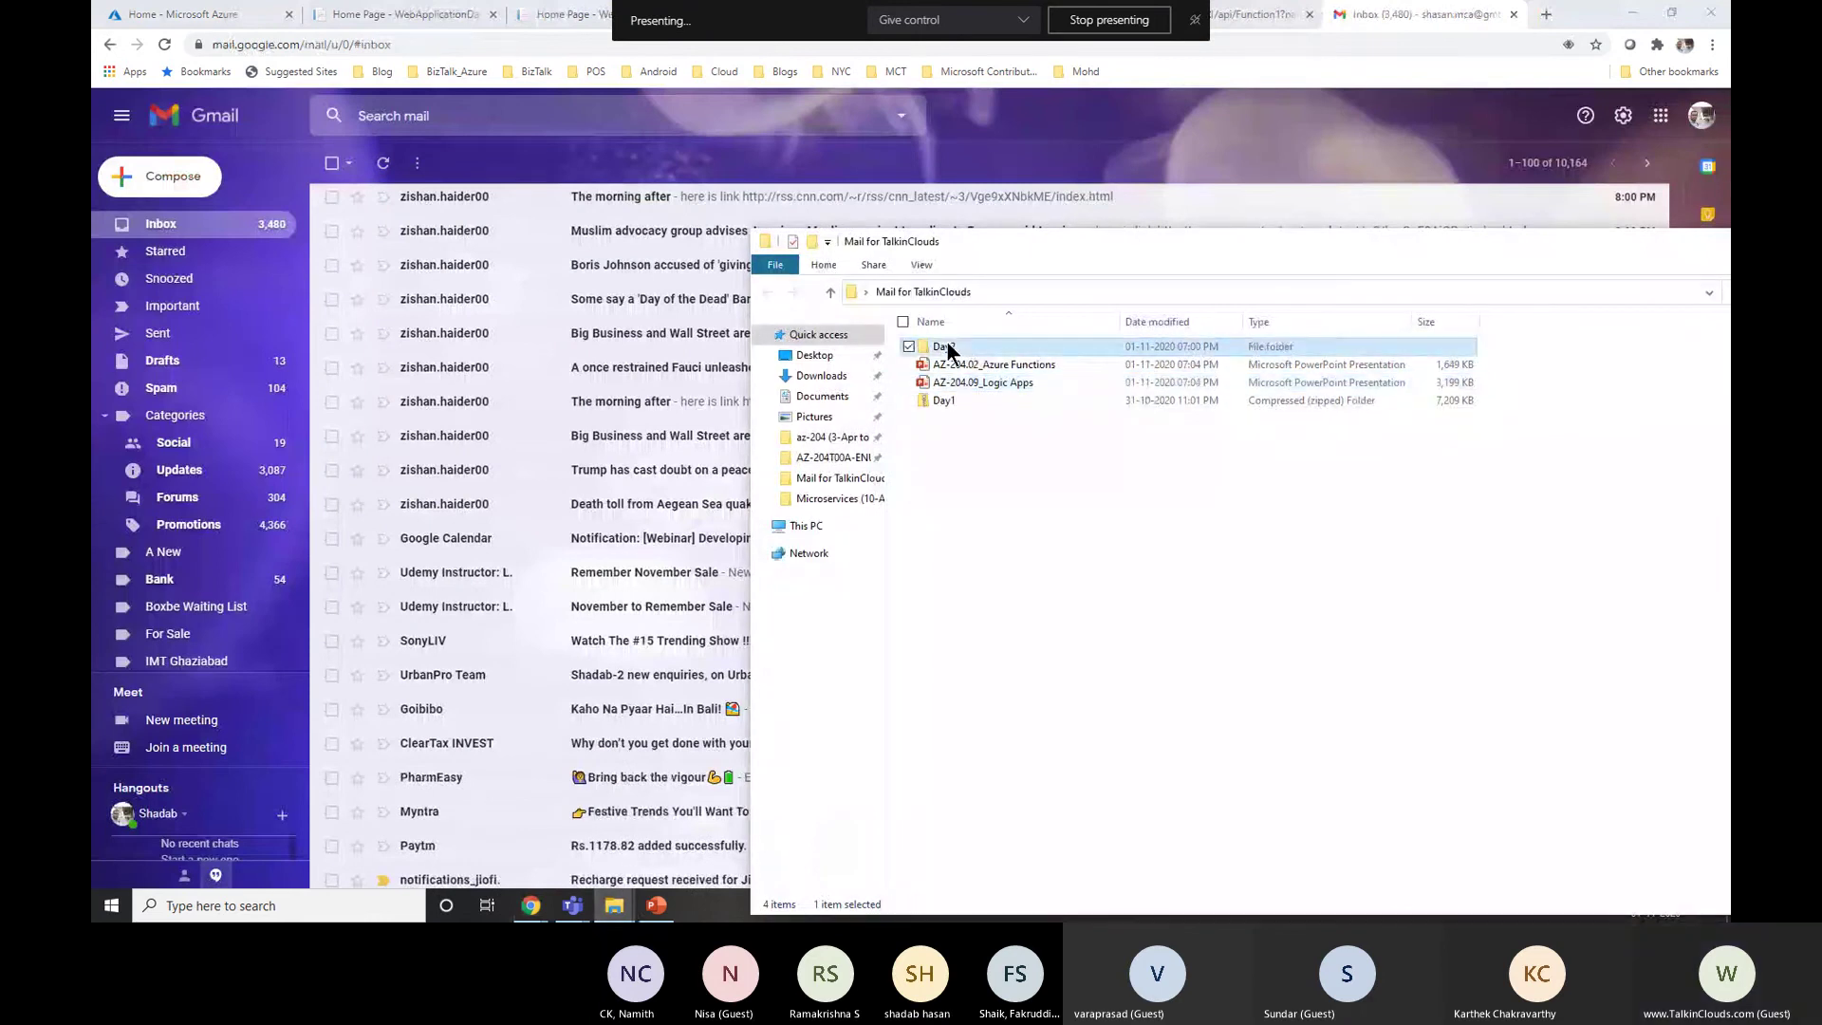
click(945, 401)
double_click(946, 401)
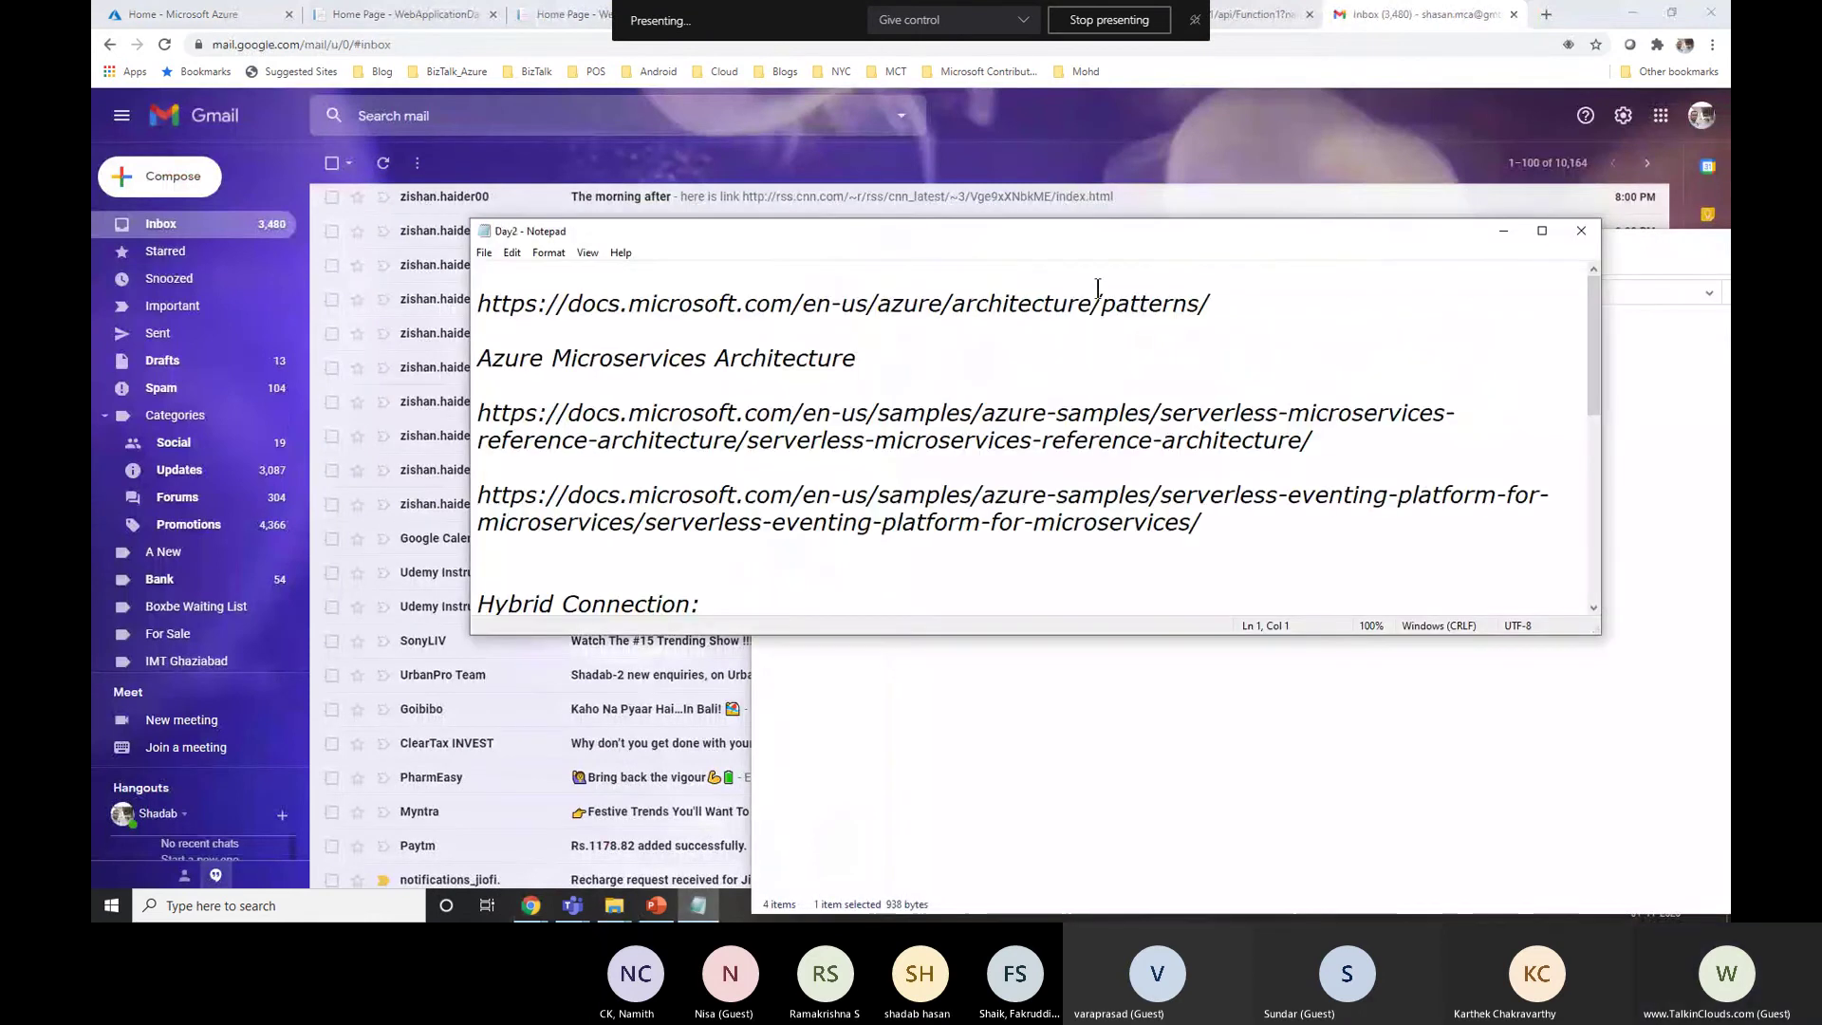
click(1237, 304)
key(shift+Home)
key(ctrl+c)
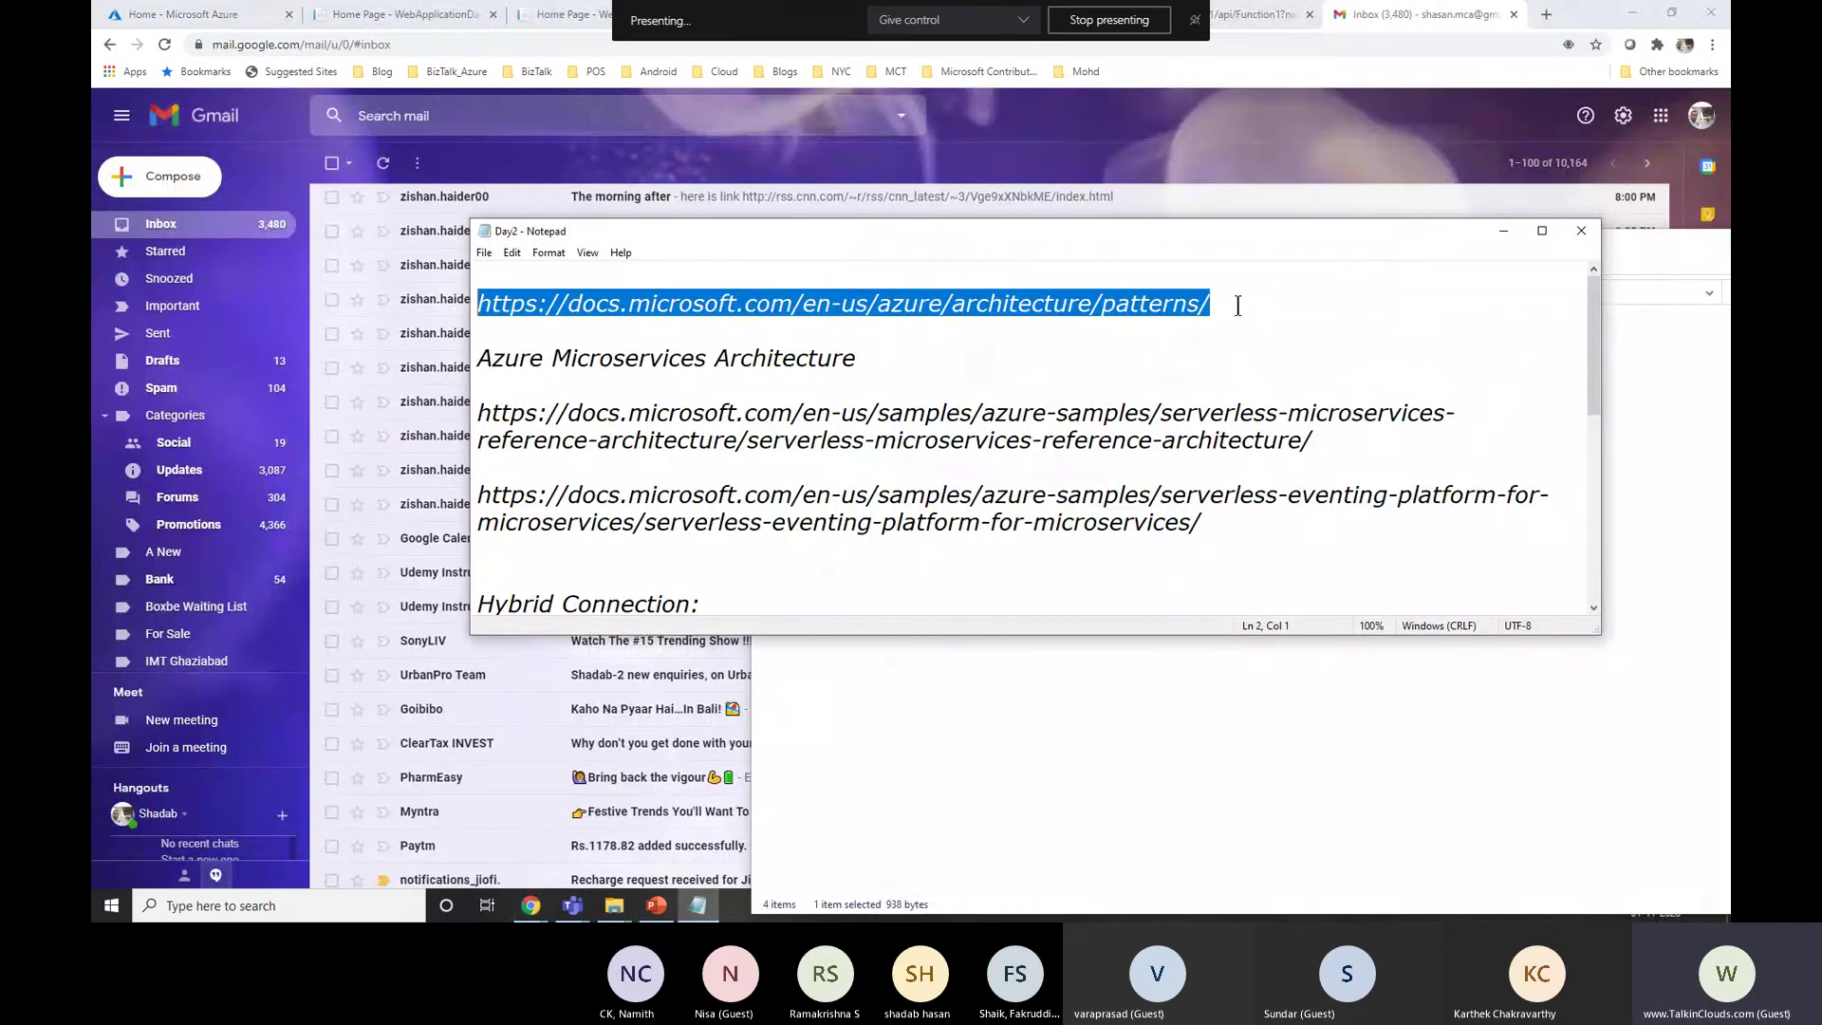
click(1544, 16)
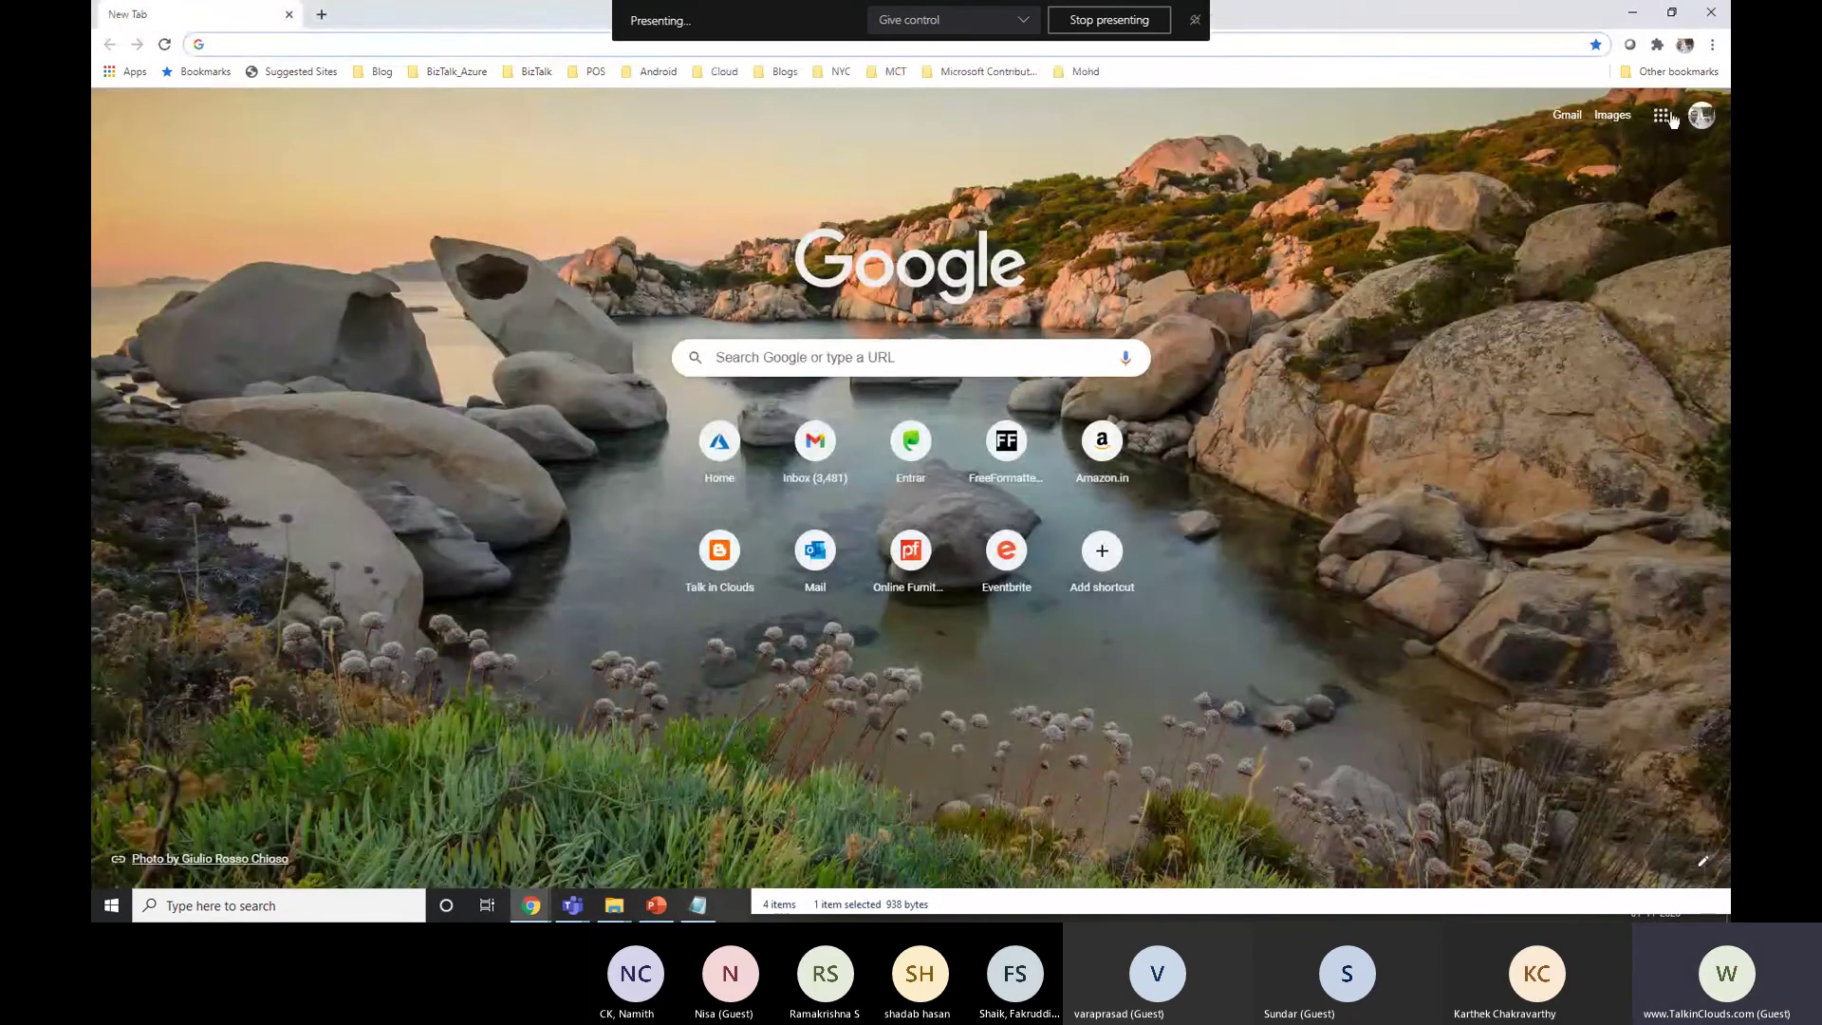
click(1671, 13)
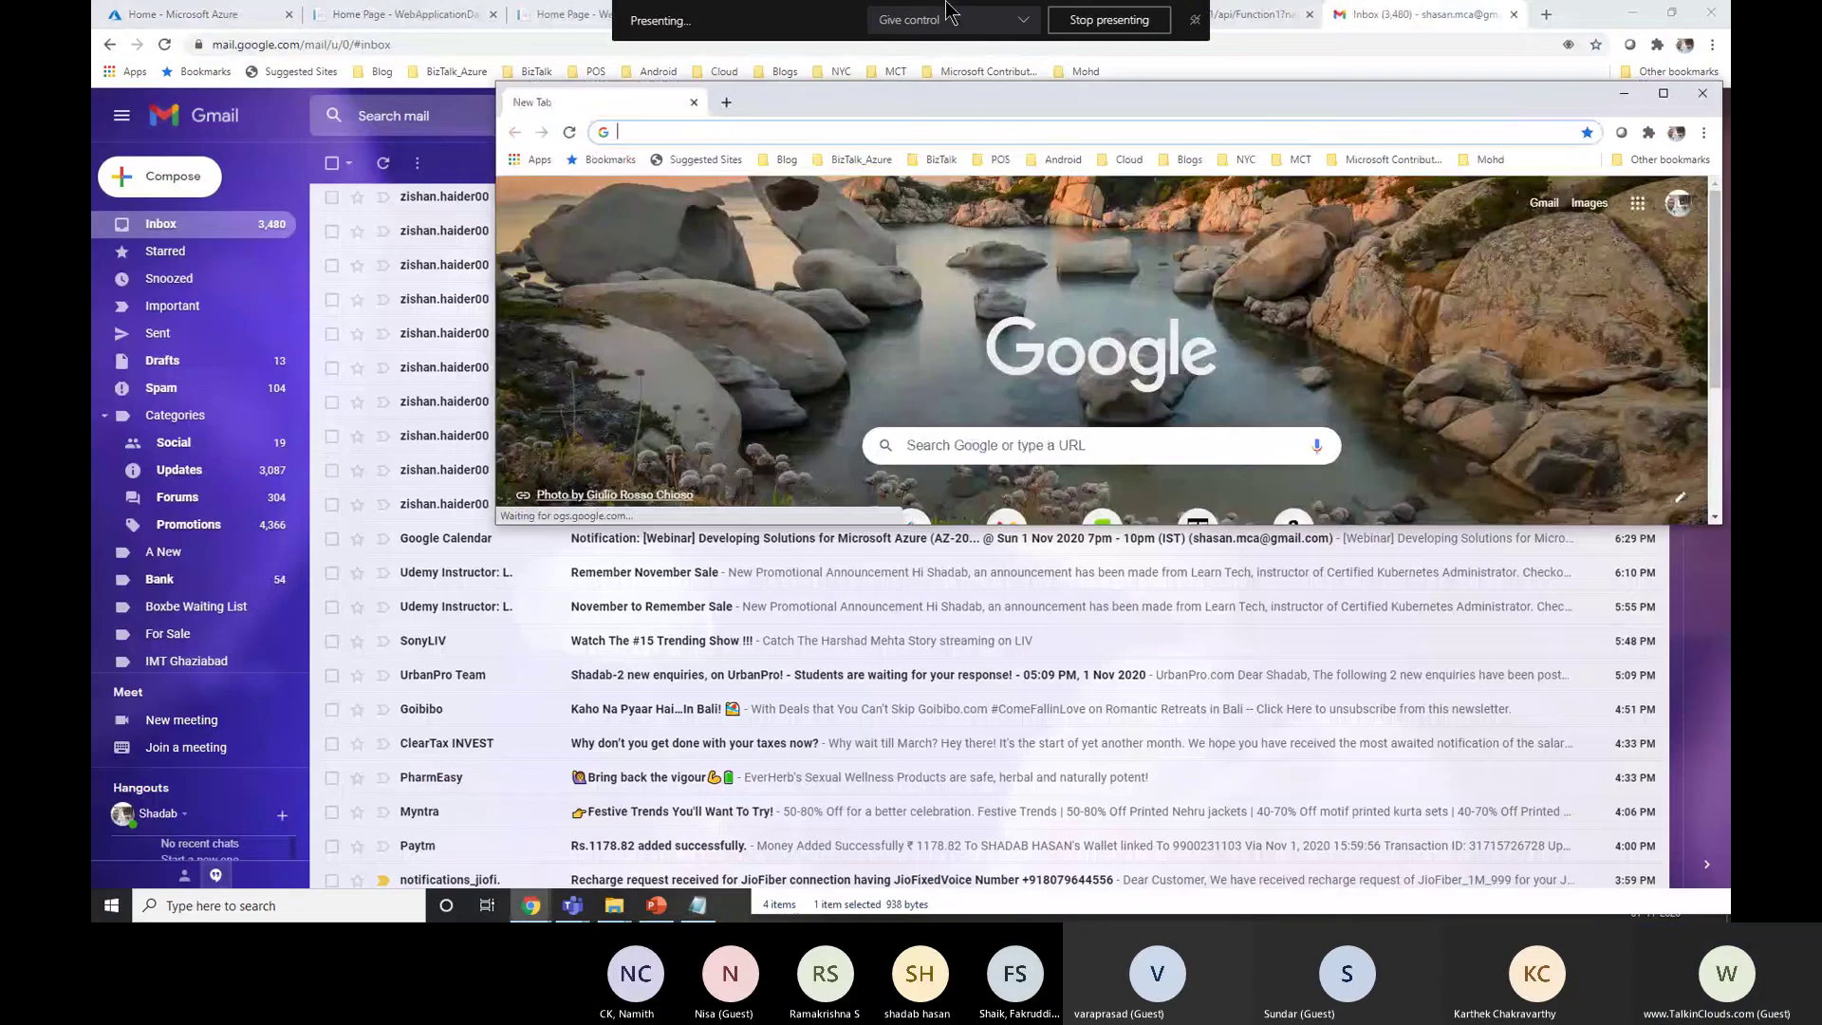
click(832, 131)
key(ctrl+v)
key(Return)
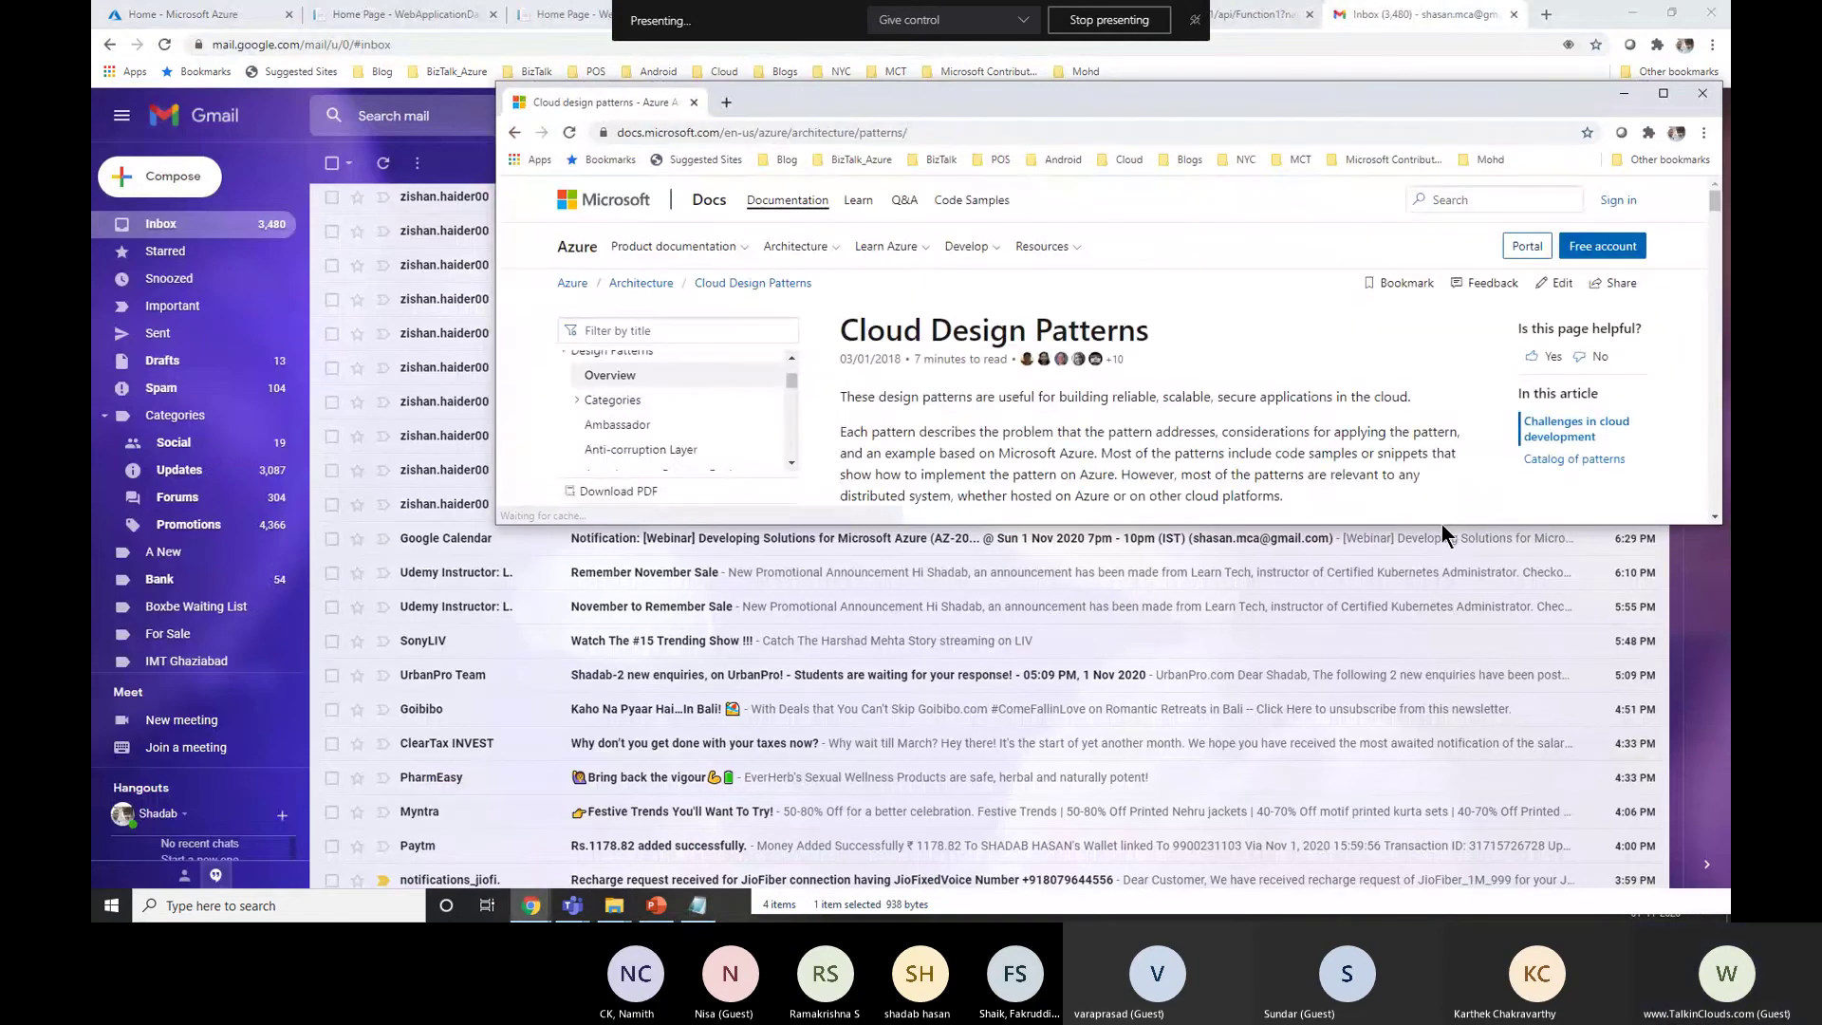
Step: Enlarge and reposition the Cloud Design Patterns window, minimize the browser windows behind it, and skim the challenges in cloud development
drag(1441, 523, 1381, 888)
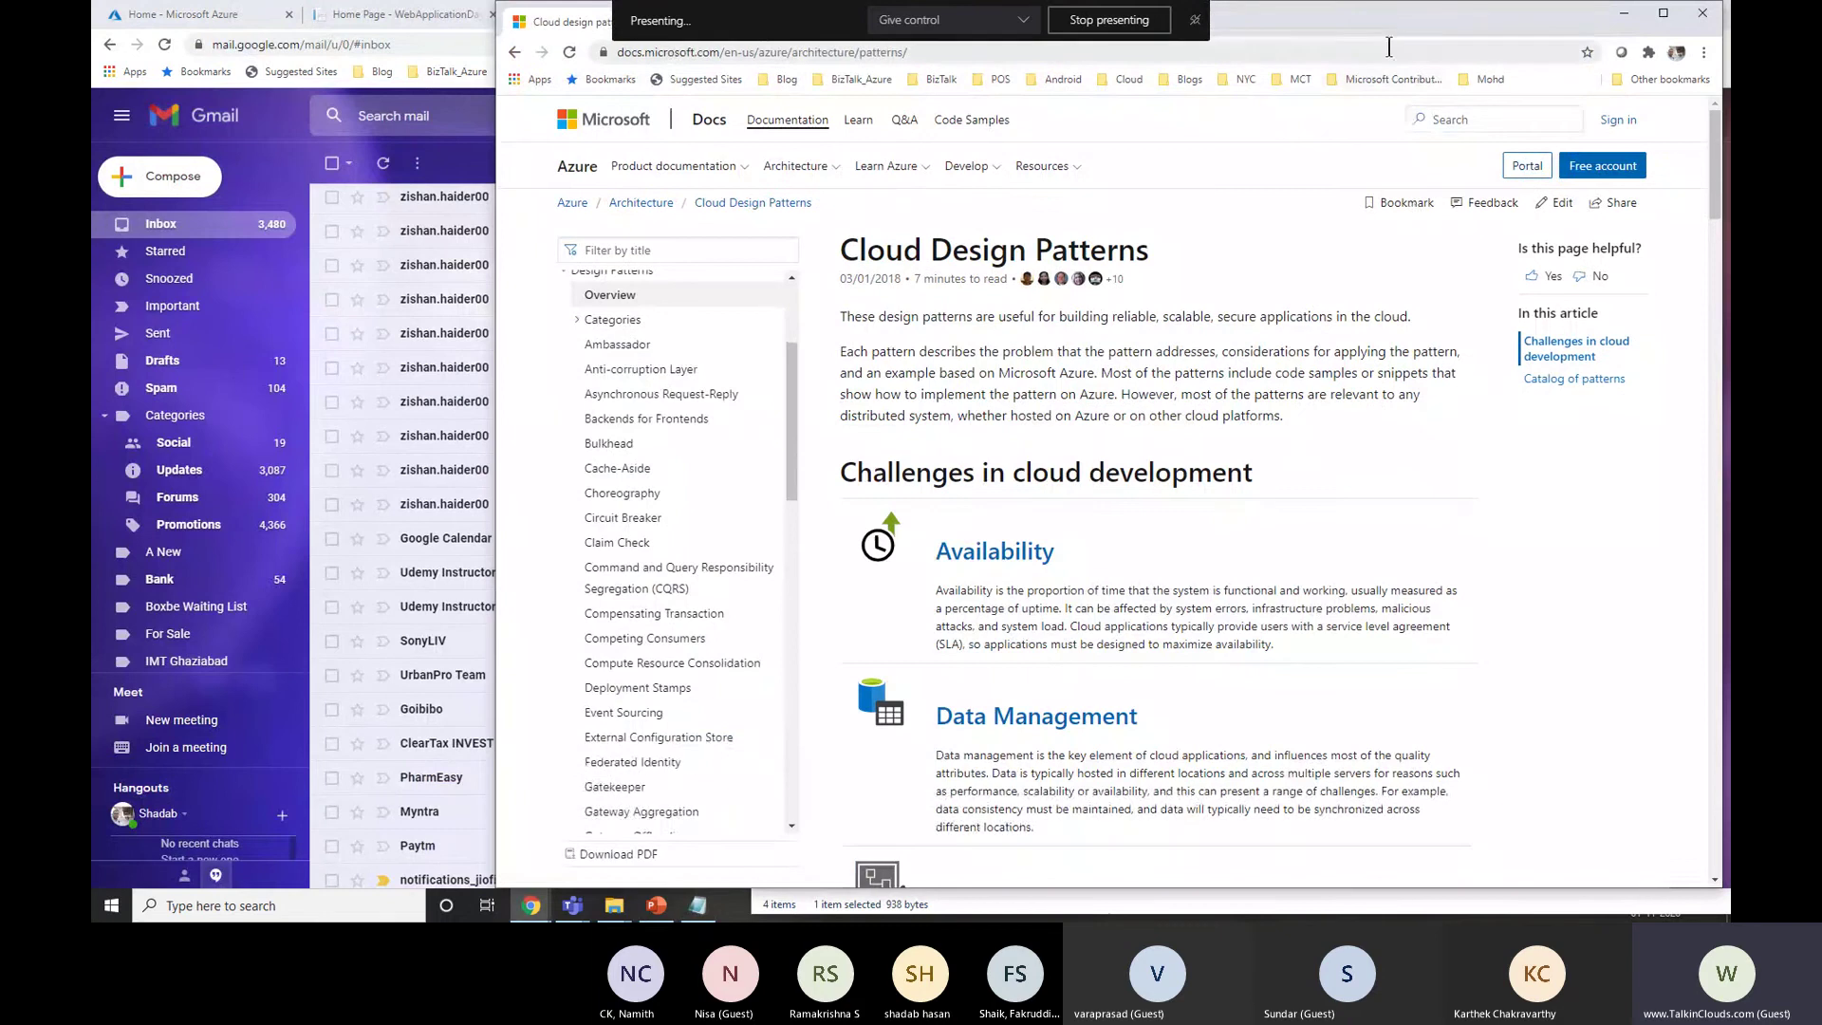
drag(1406, 38, 1191, 93)
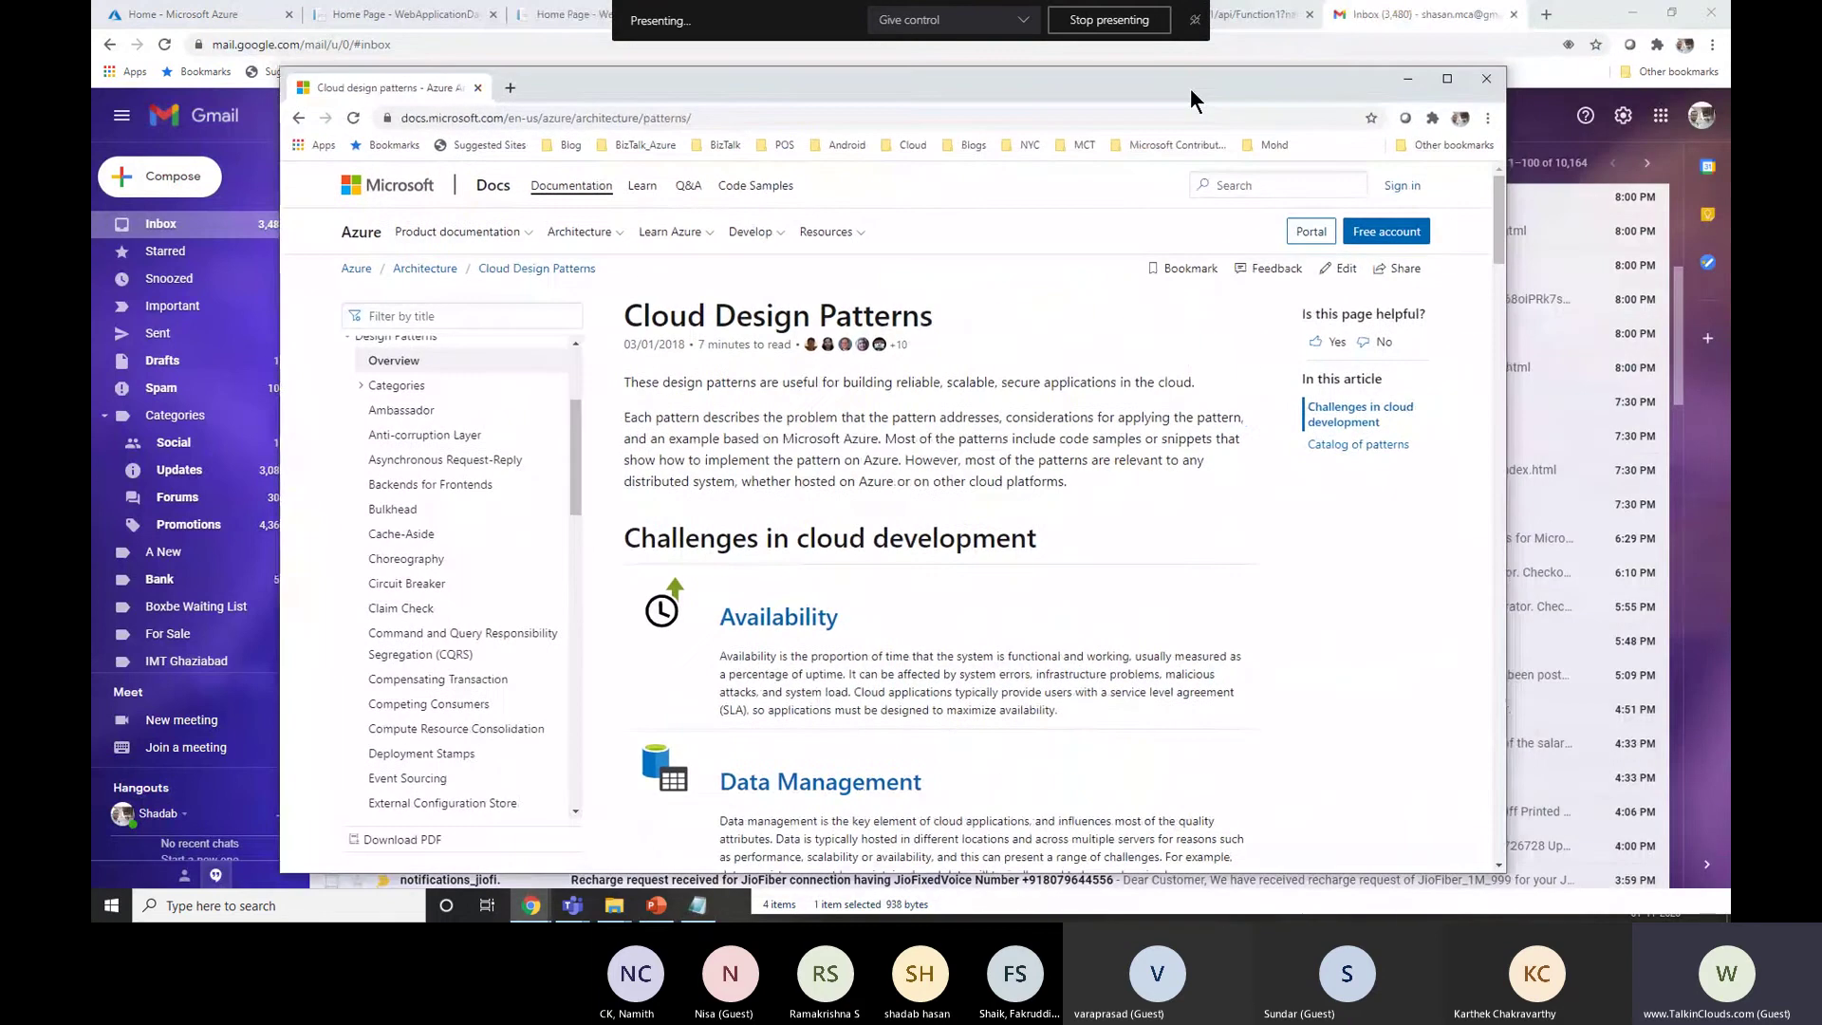
drag(915, 429, 961, 406)
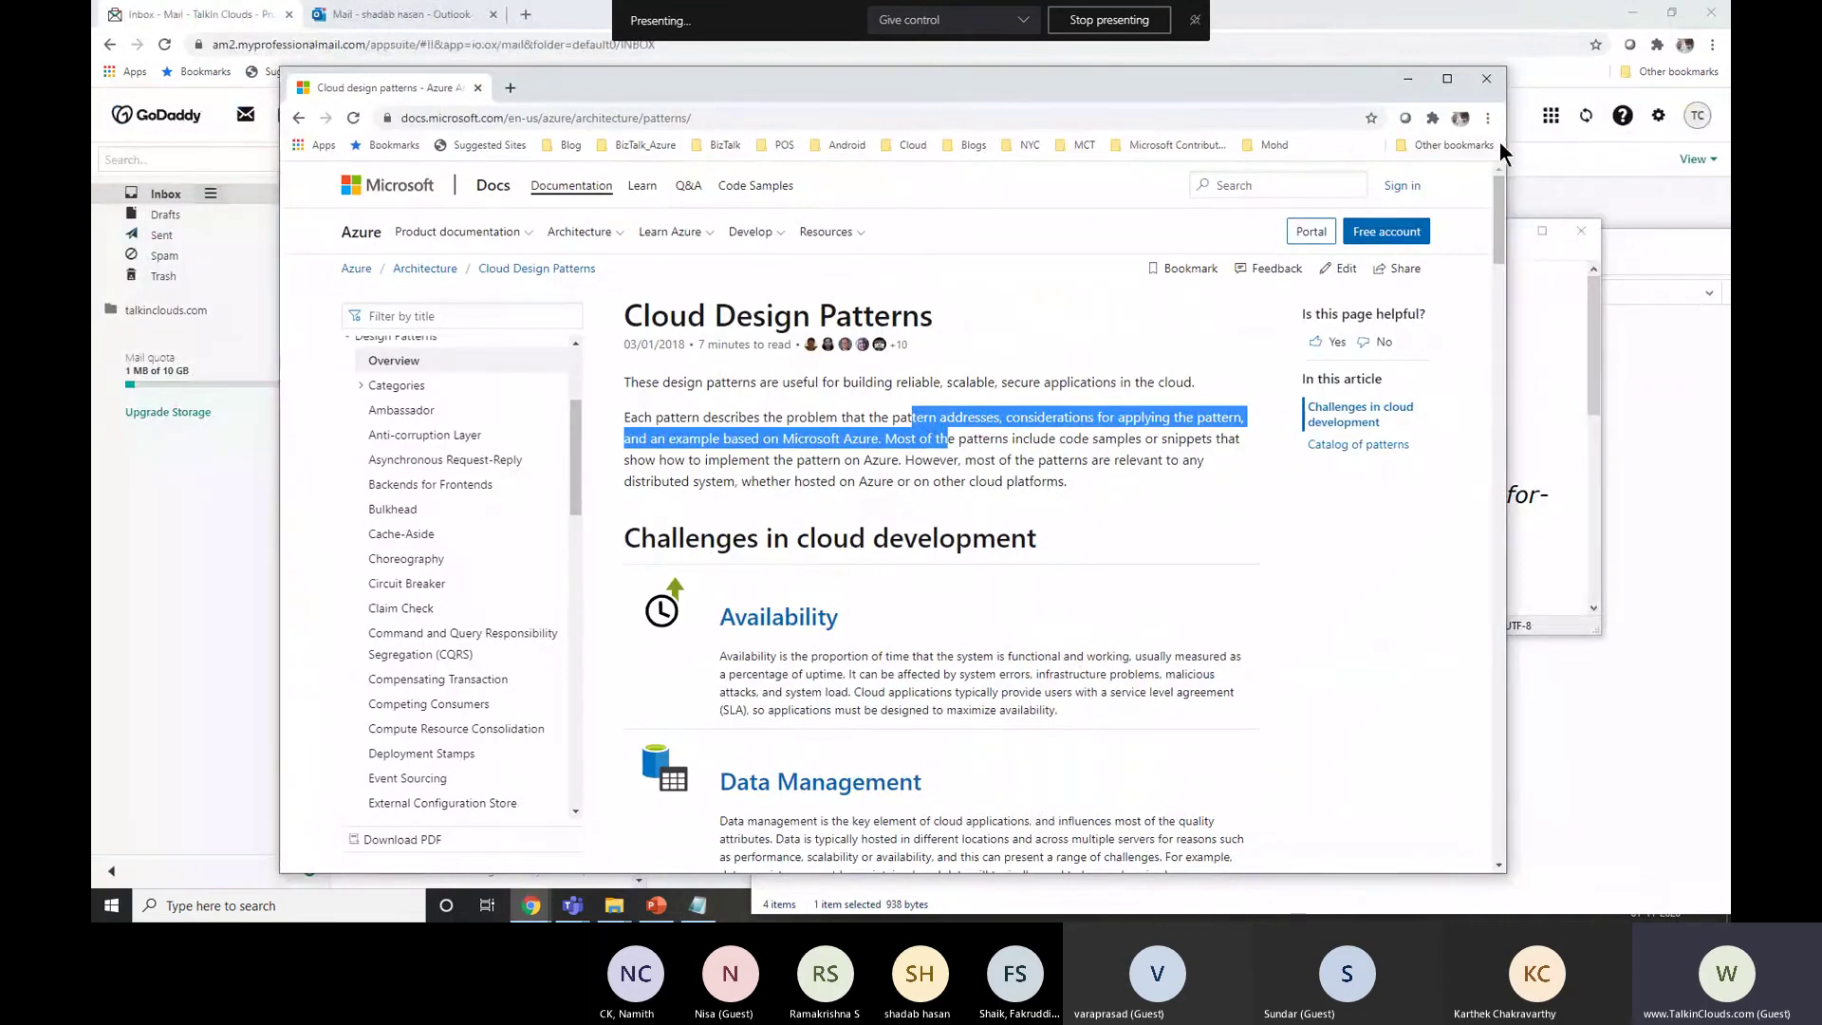
click(1629, 23)
click(1629, 19)
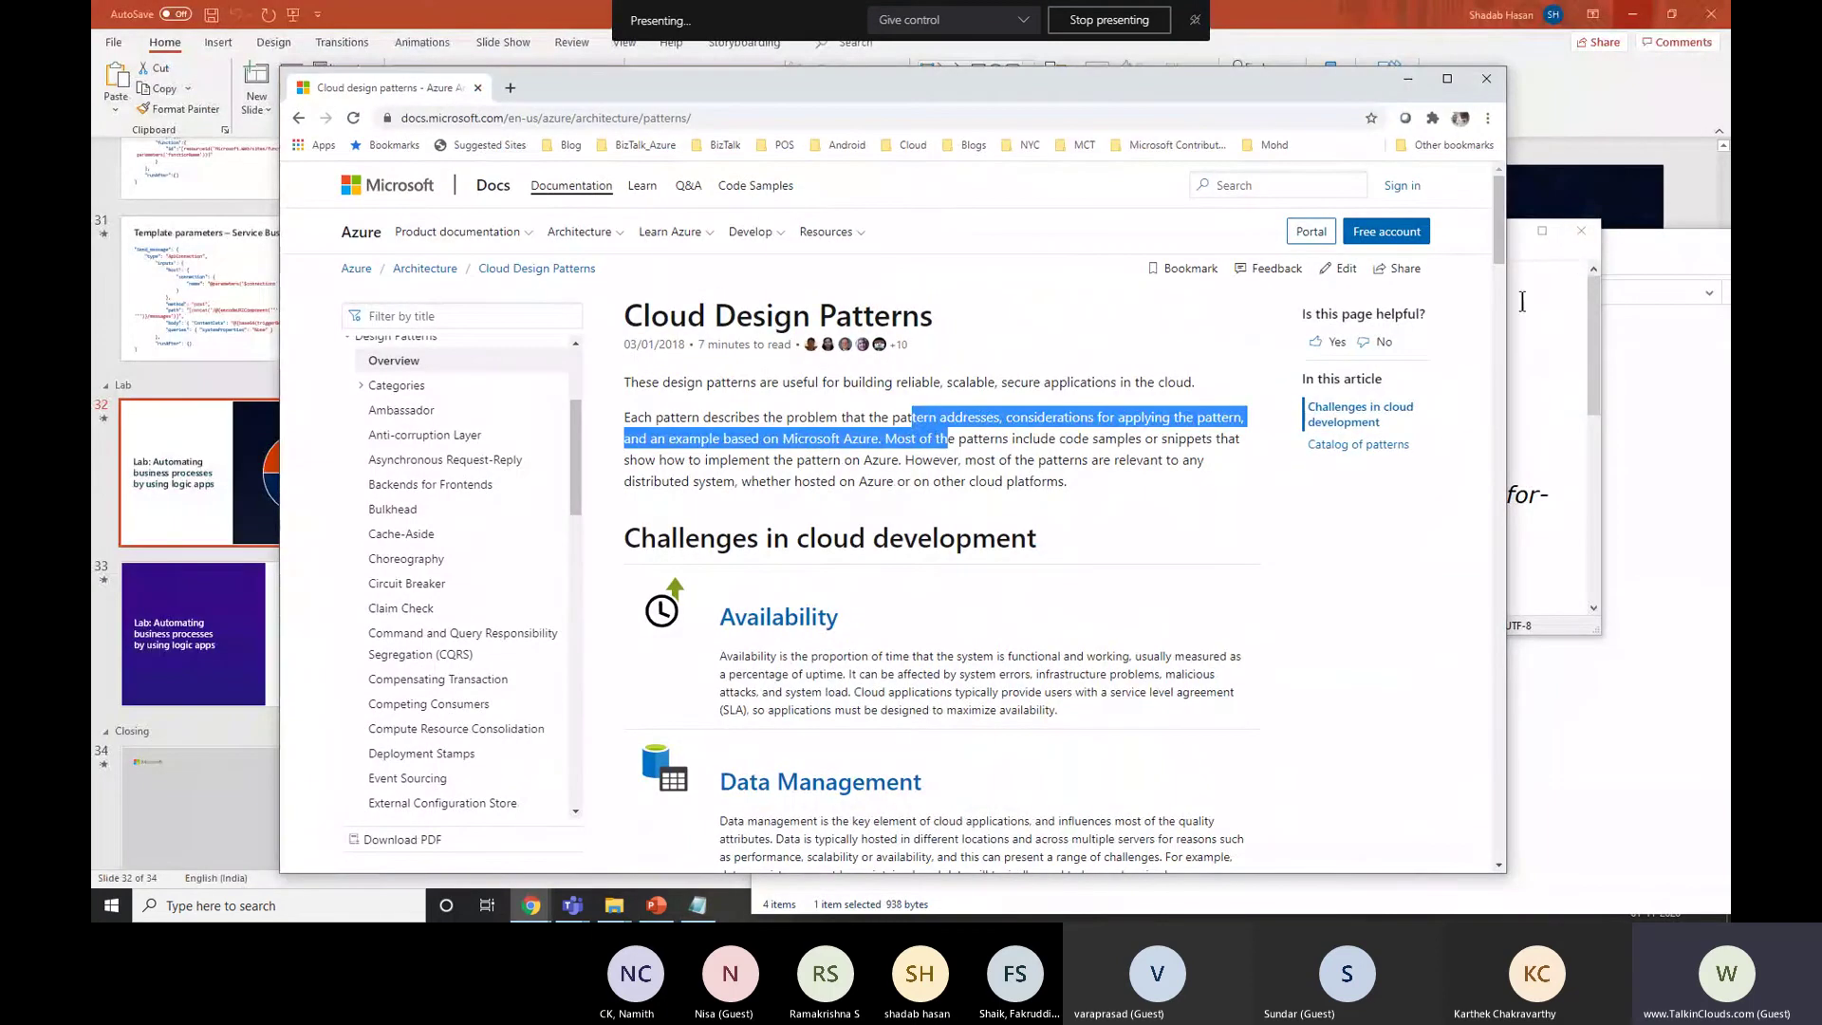
scroll(1056, 484, down, 10)
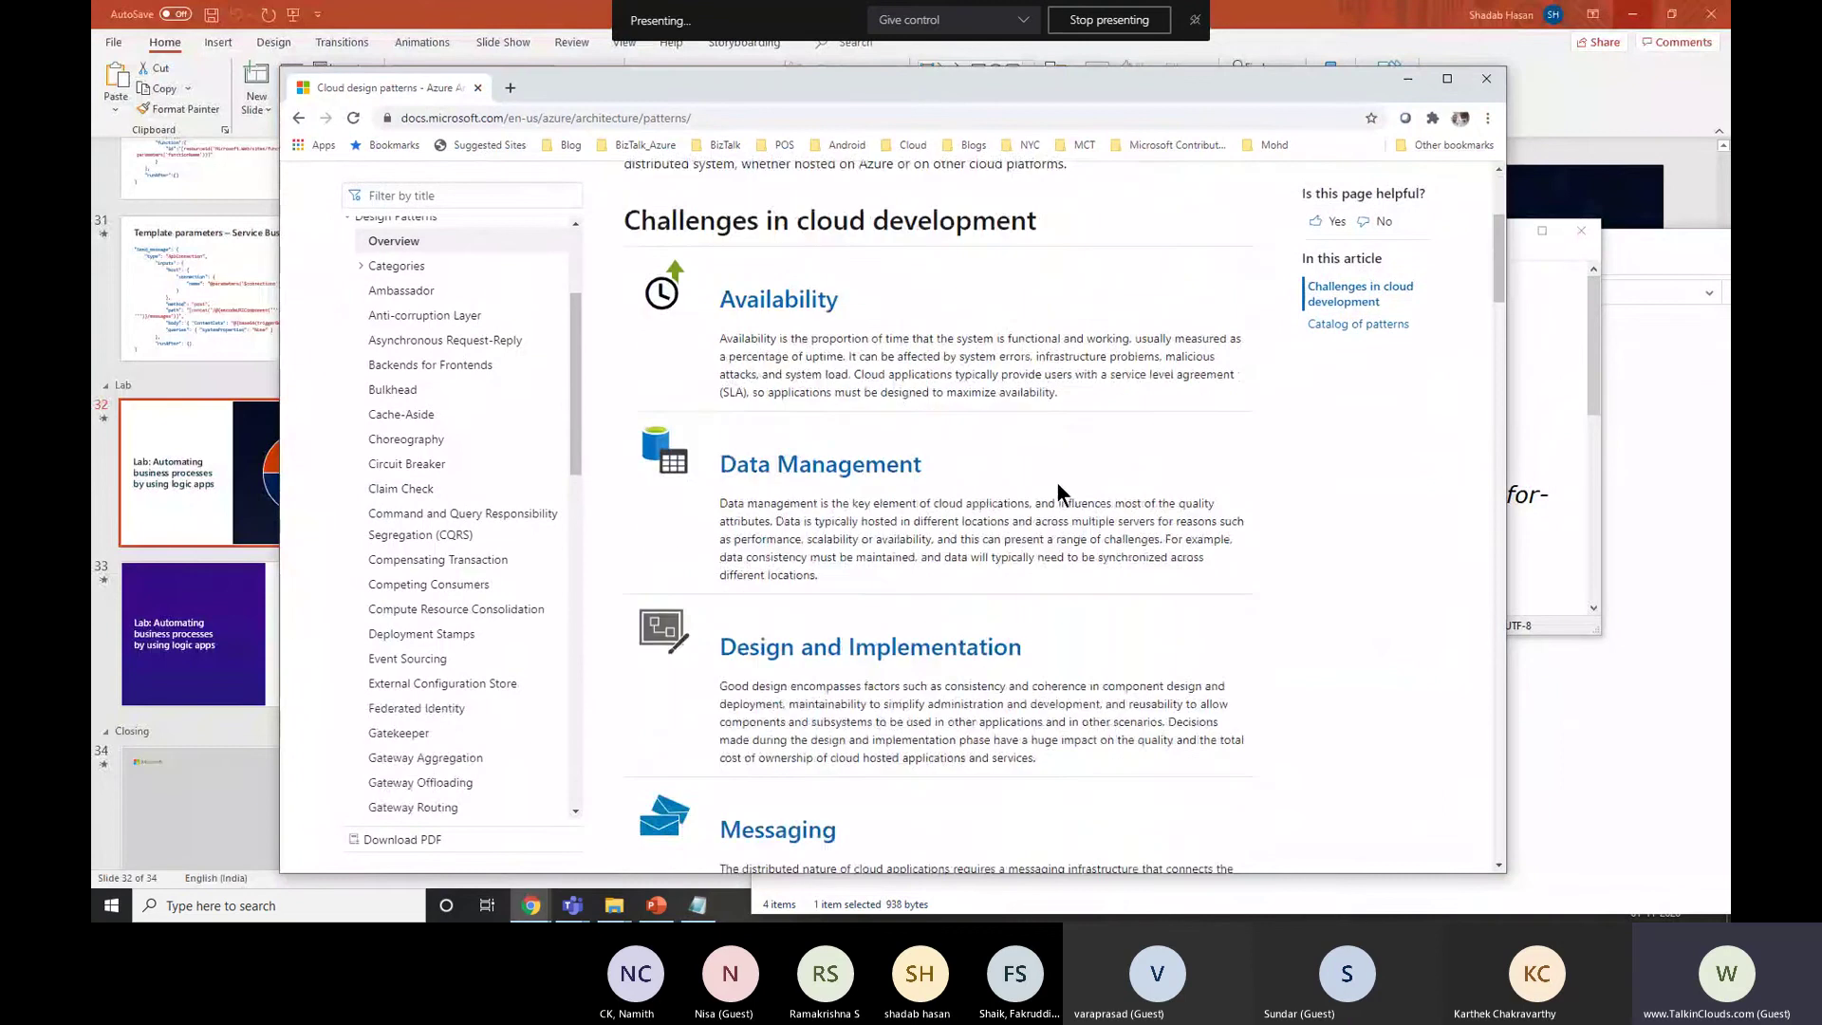
scroll(1053, 491, up, 6)
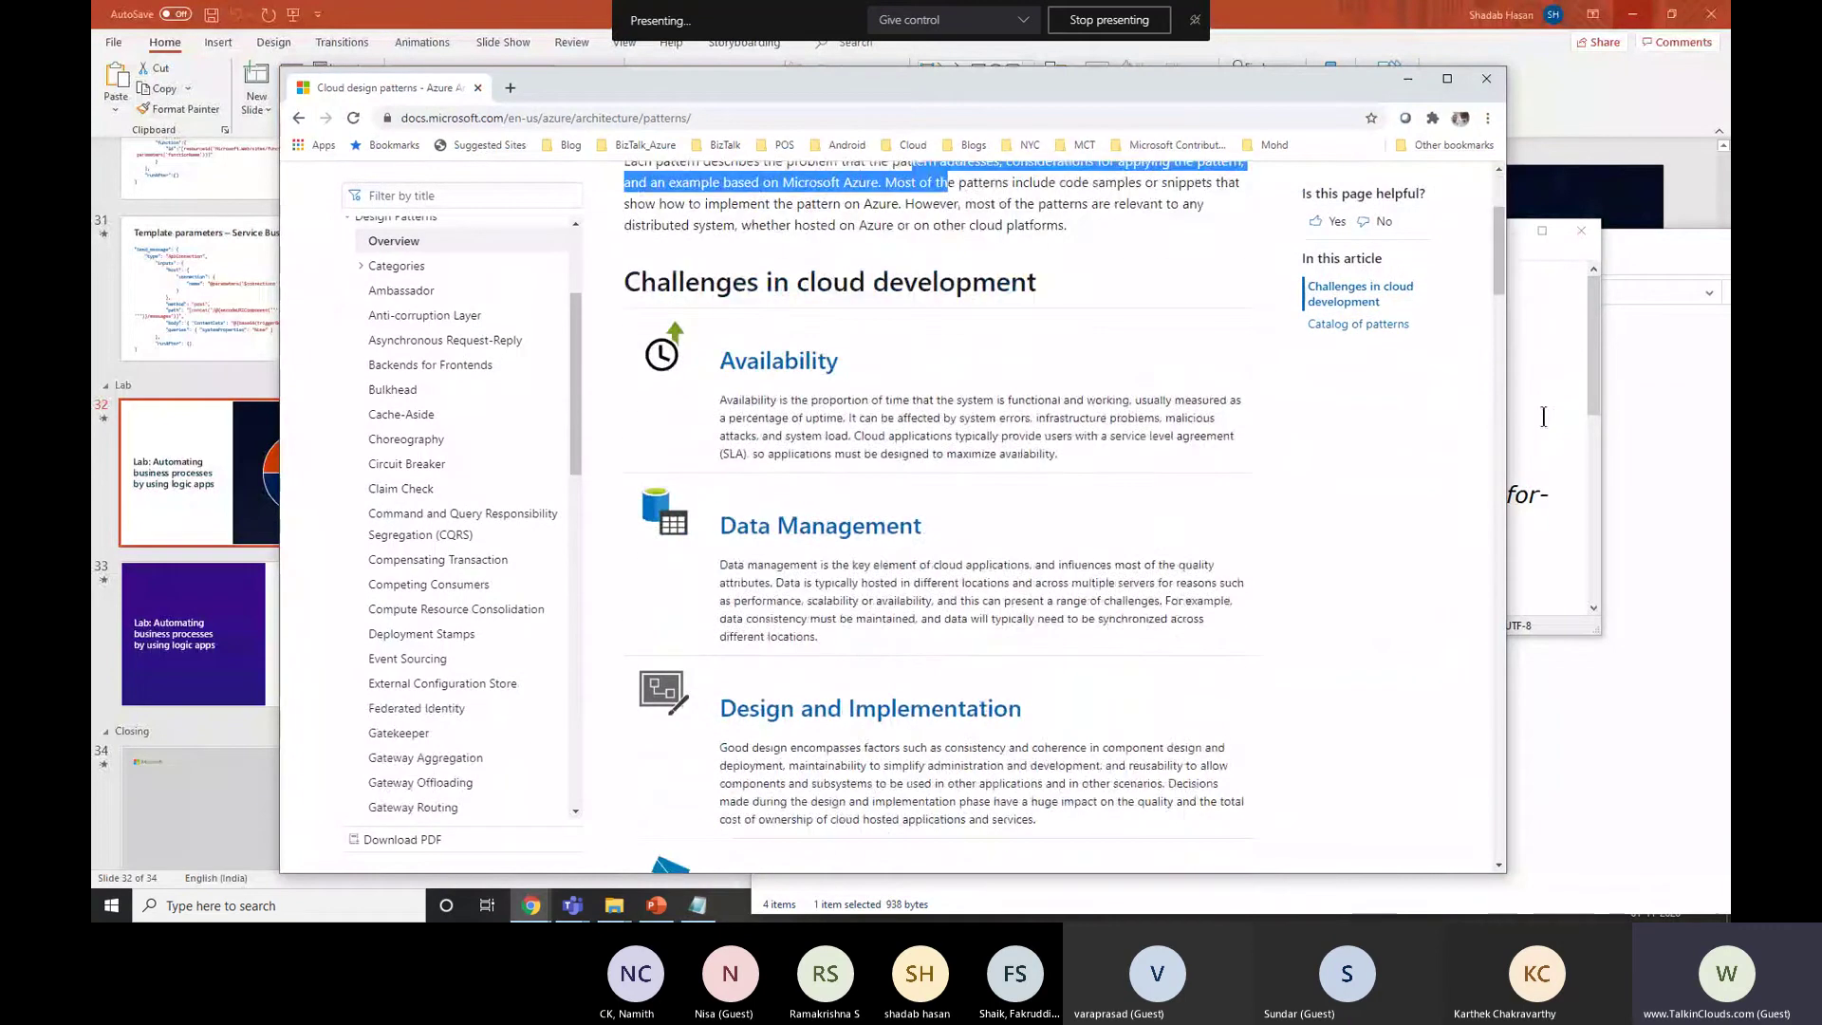
Step: Copy the serverless-microservices-reference-architecture link from the Day2 notes and open it in a new browser tab beside Cloud Design Patterns
key(alt+Tab)
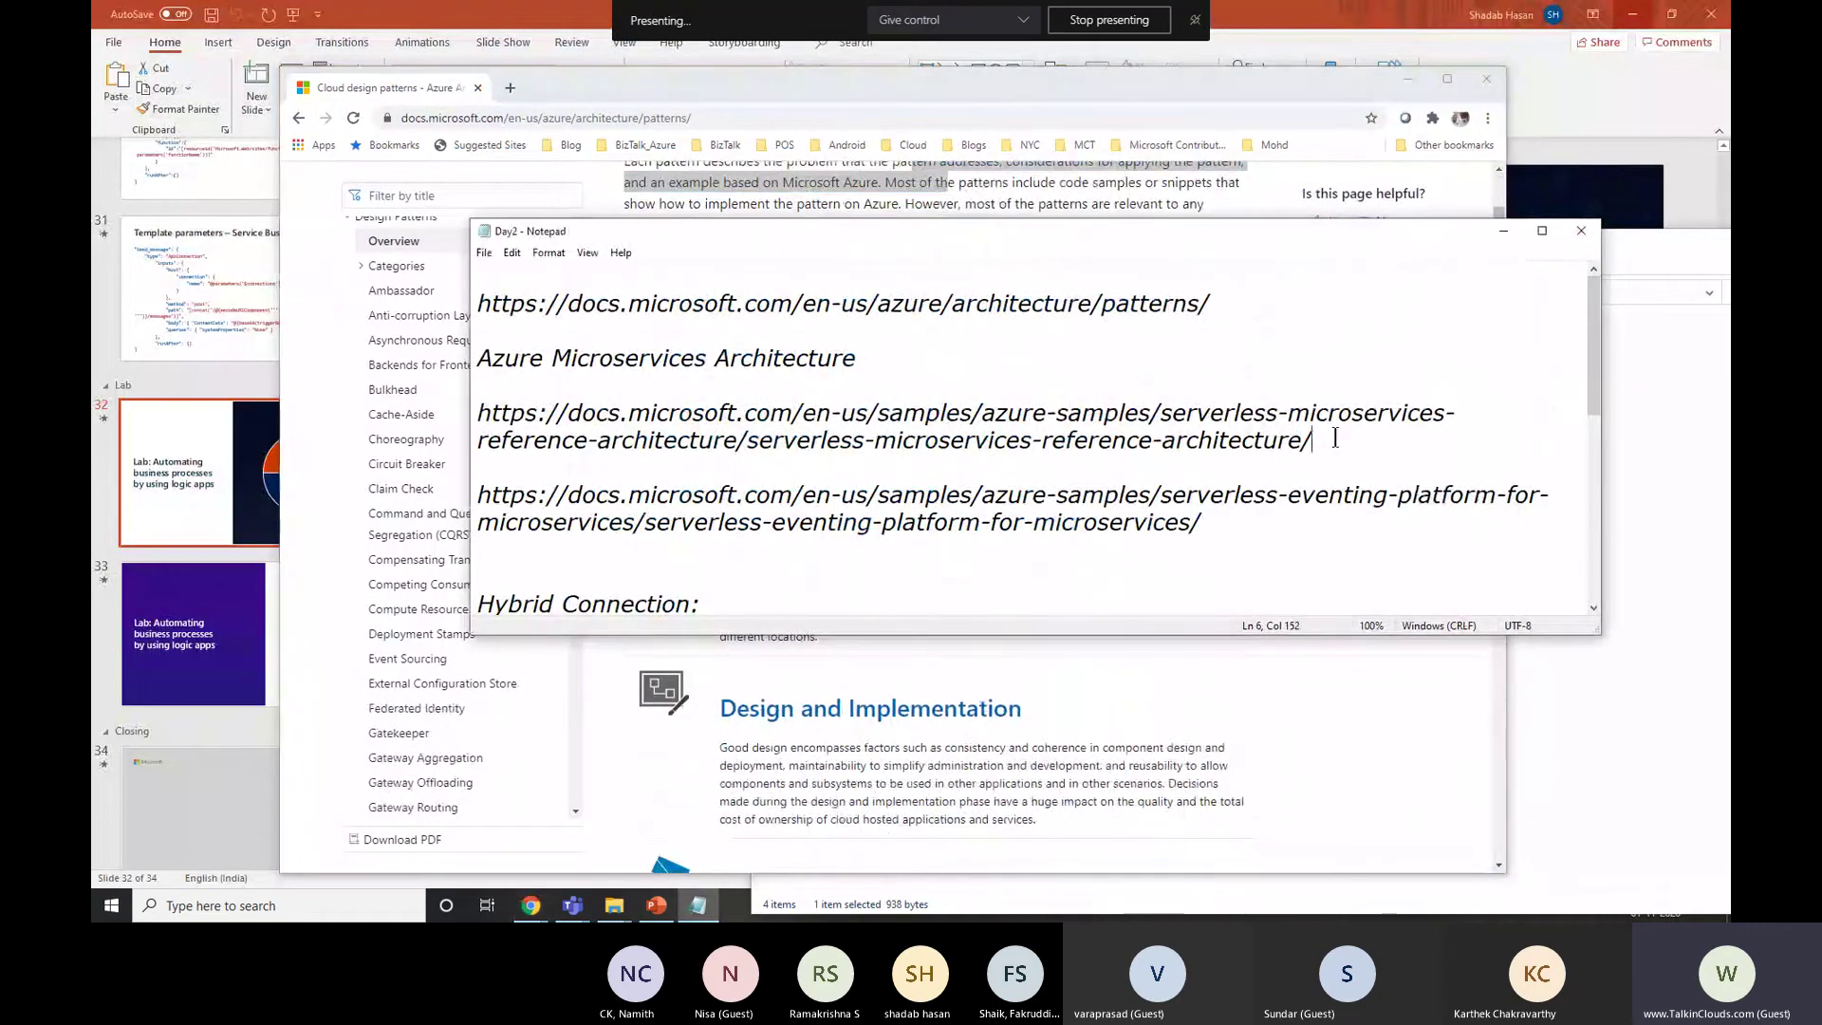
drag(1336, 438, 478, 415)
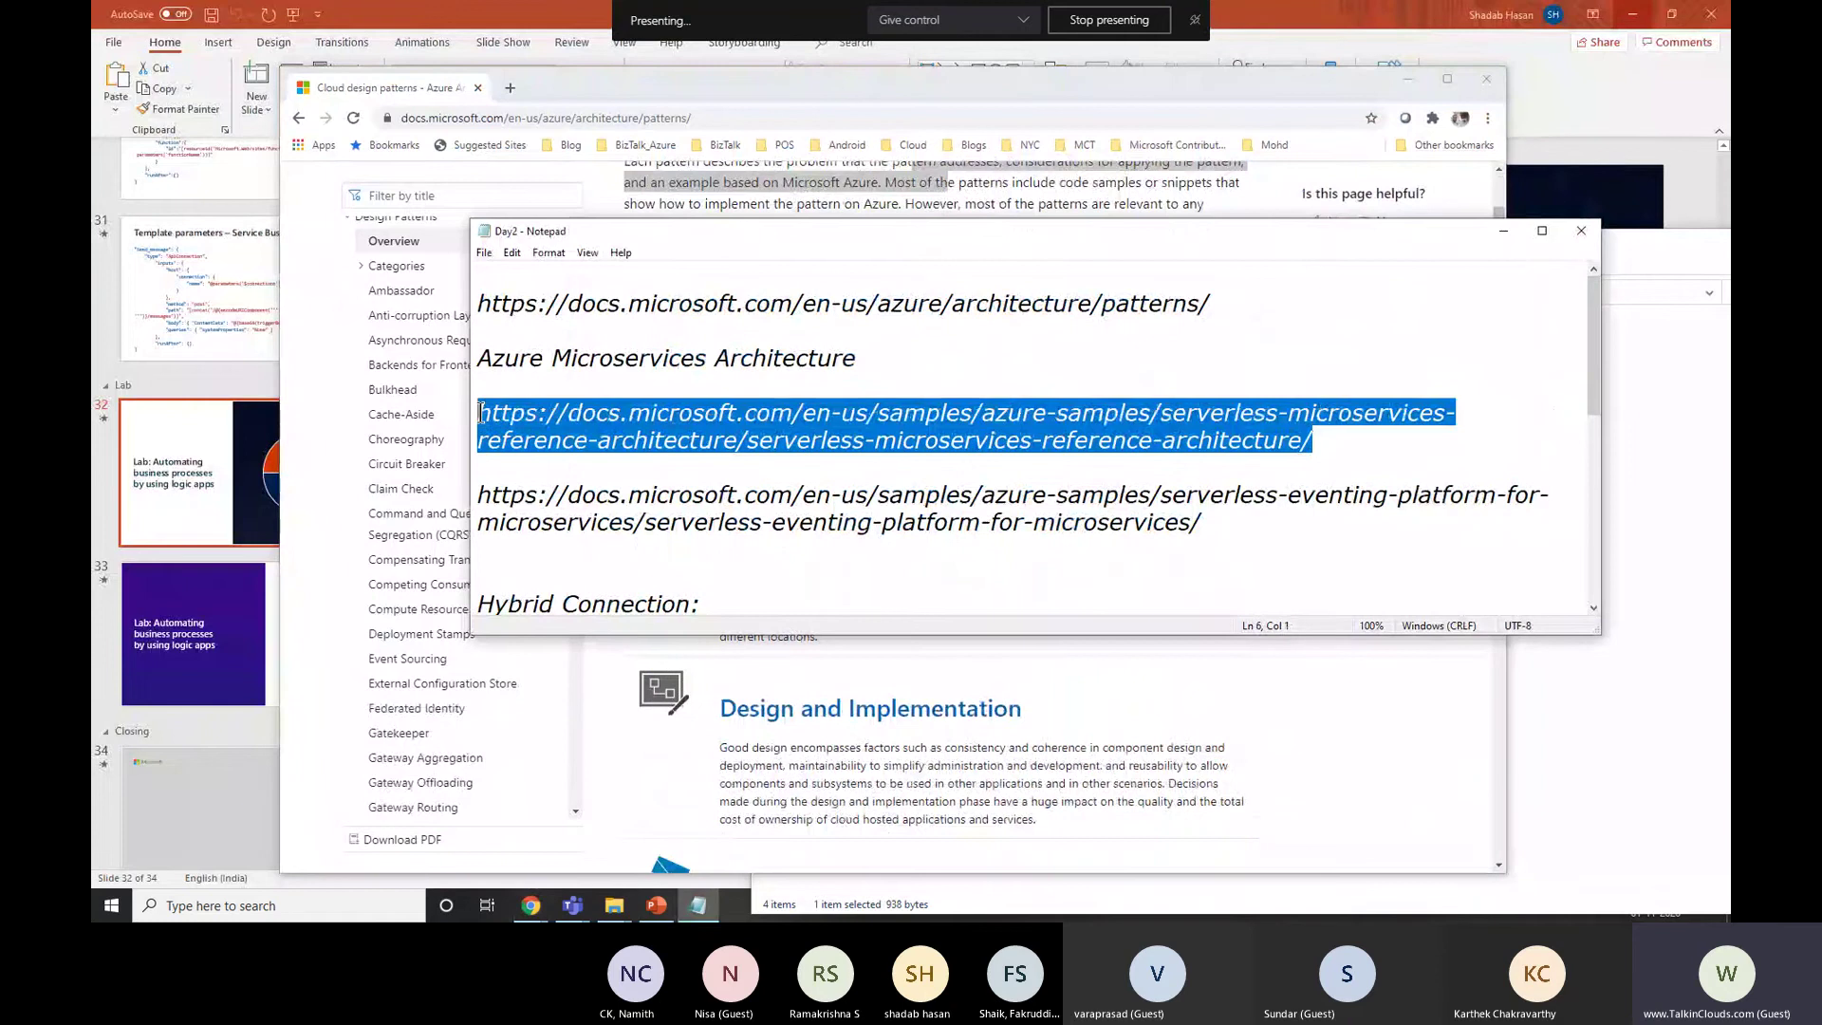
key(ctrl+c)
click(513, 88)
key(ctrl+v)
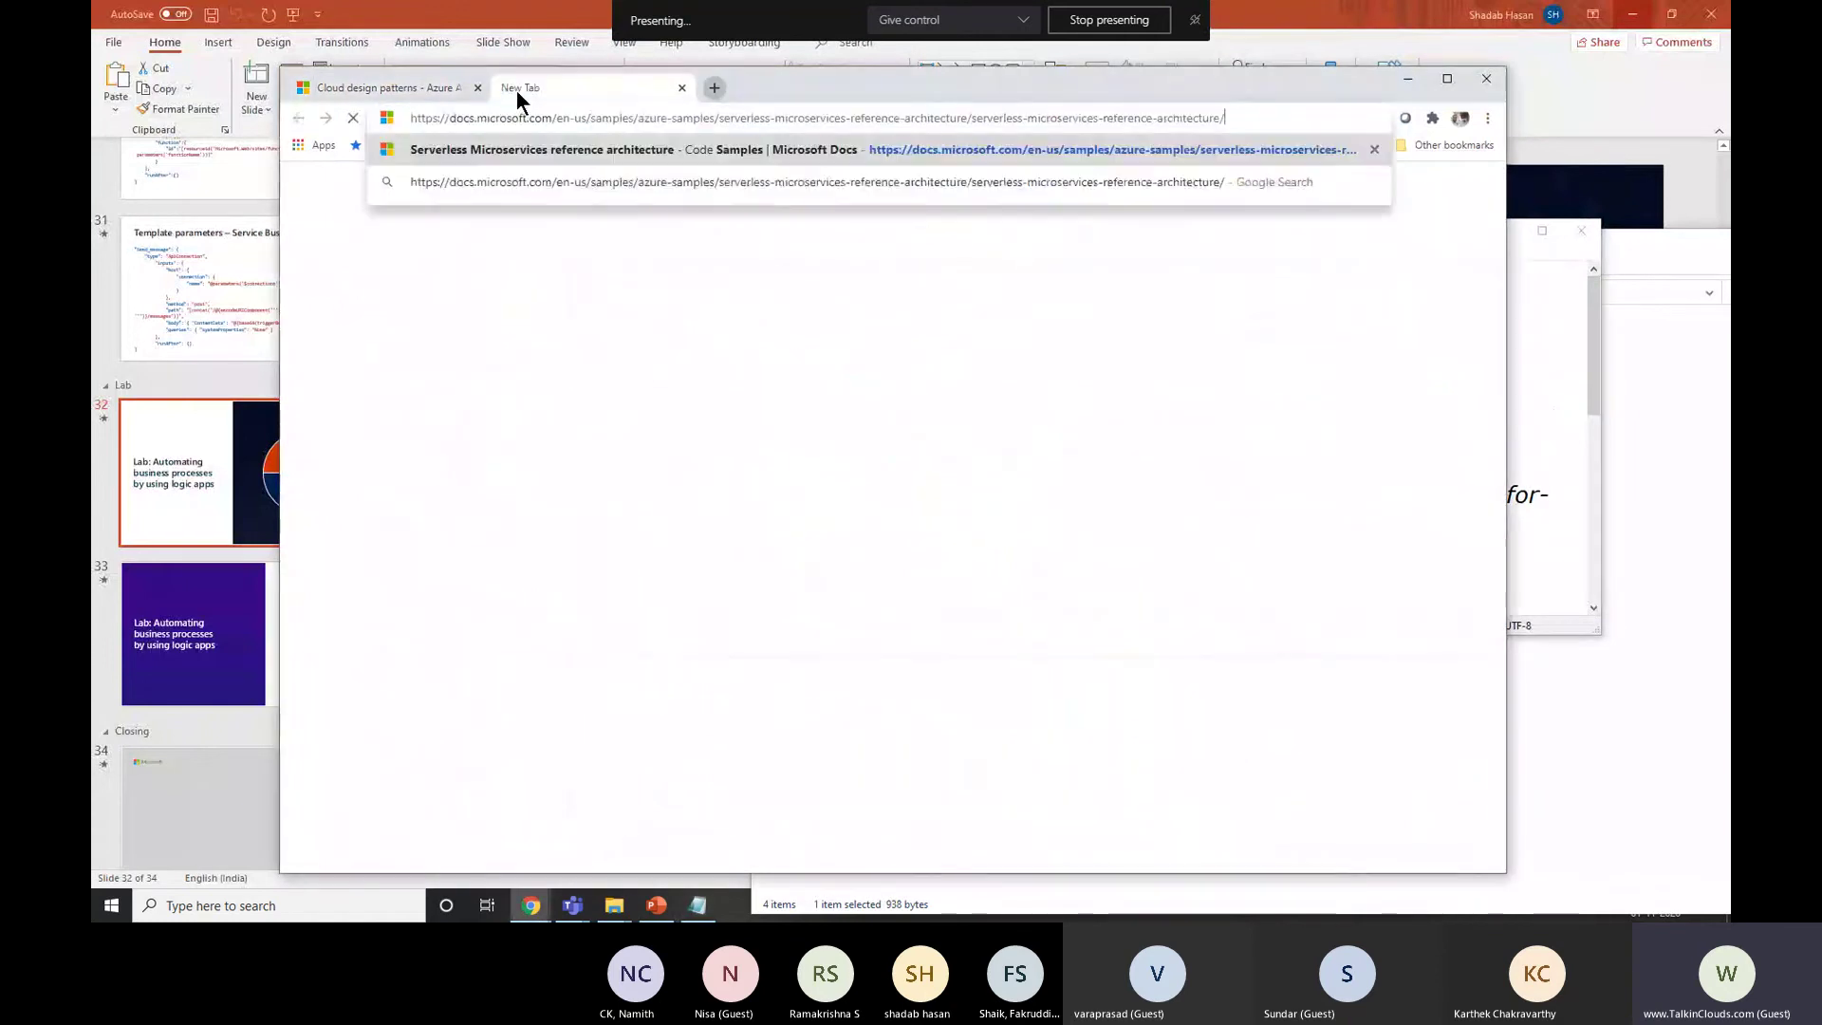
key(Return)
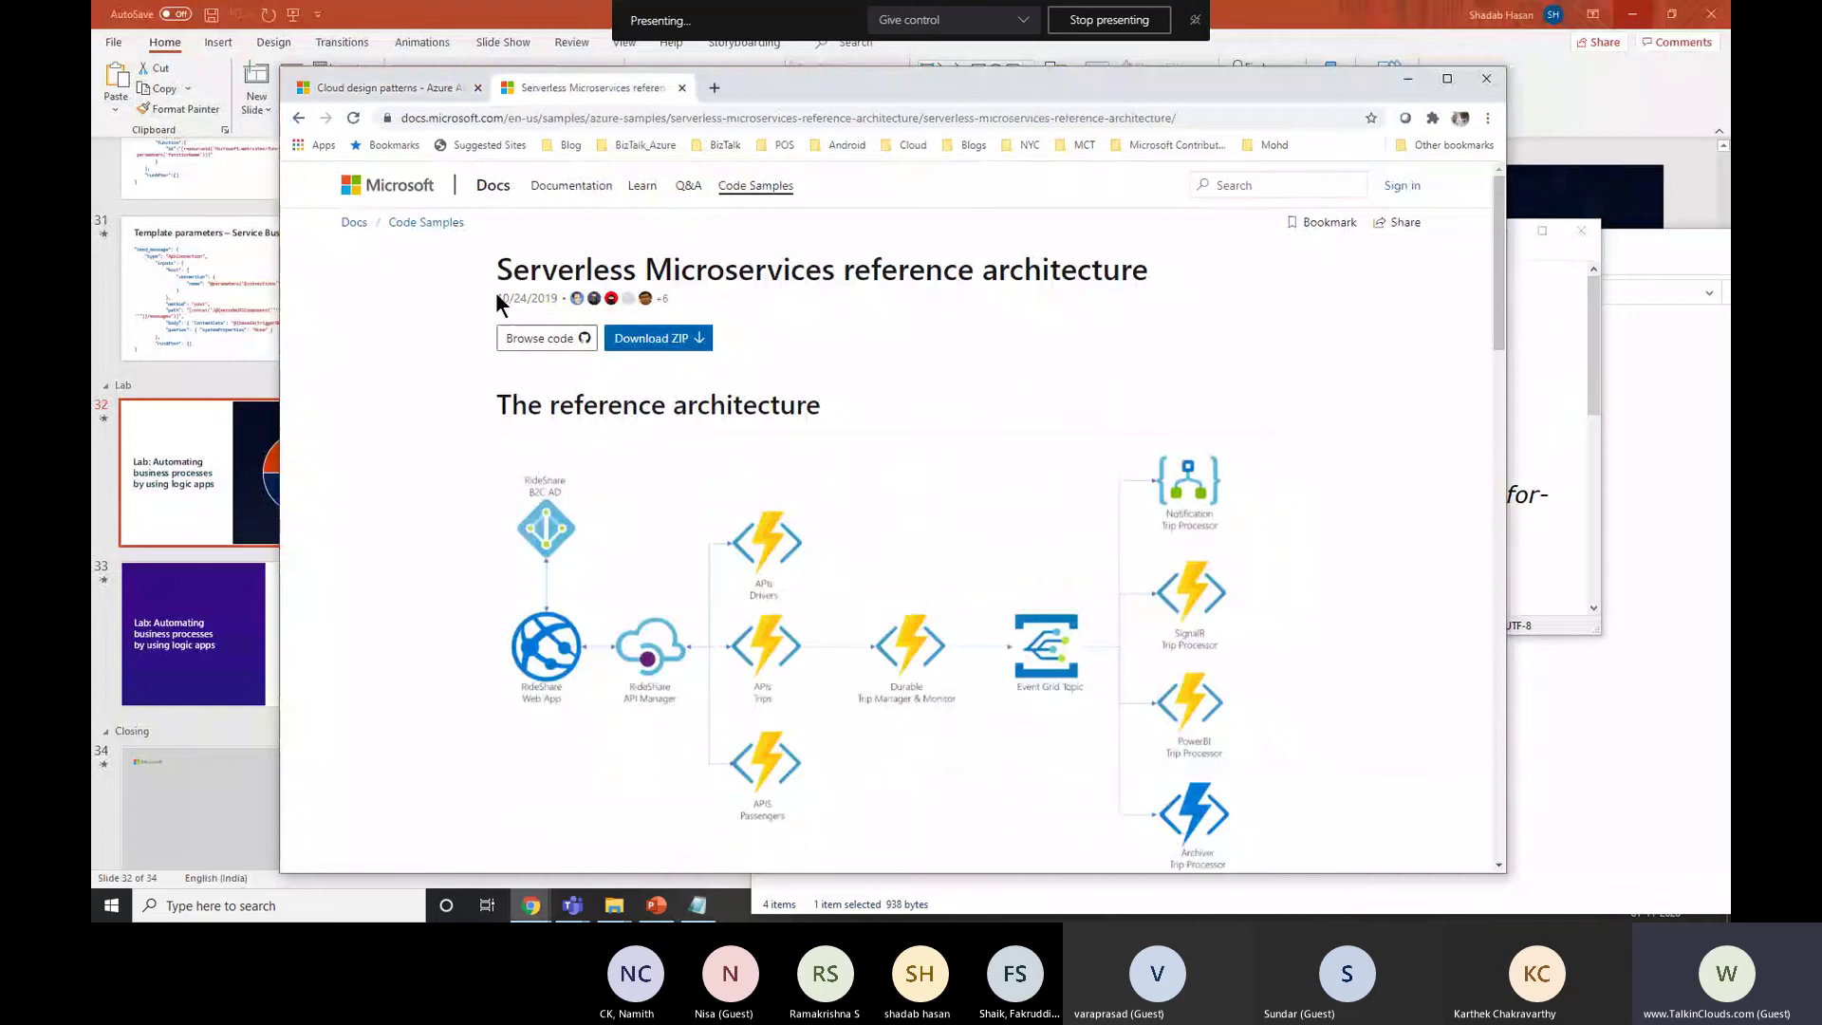
Step: Examine the Serverless Microservices reference architecture heading and its component diagram
drag(506, 275, 1025, 265)
click(1011, 301)
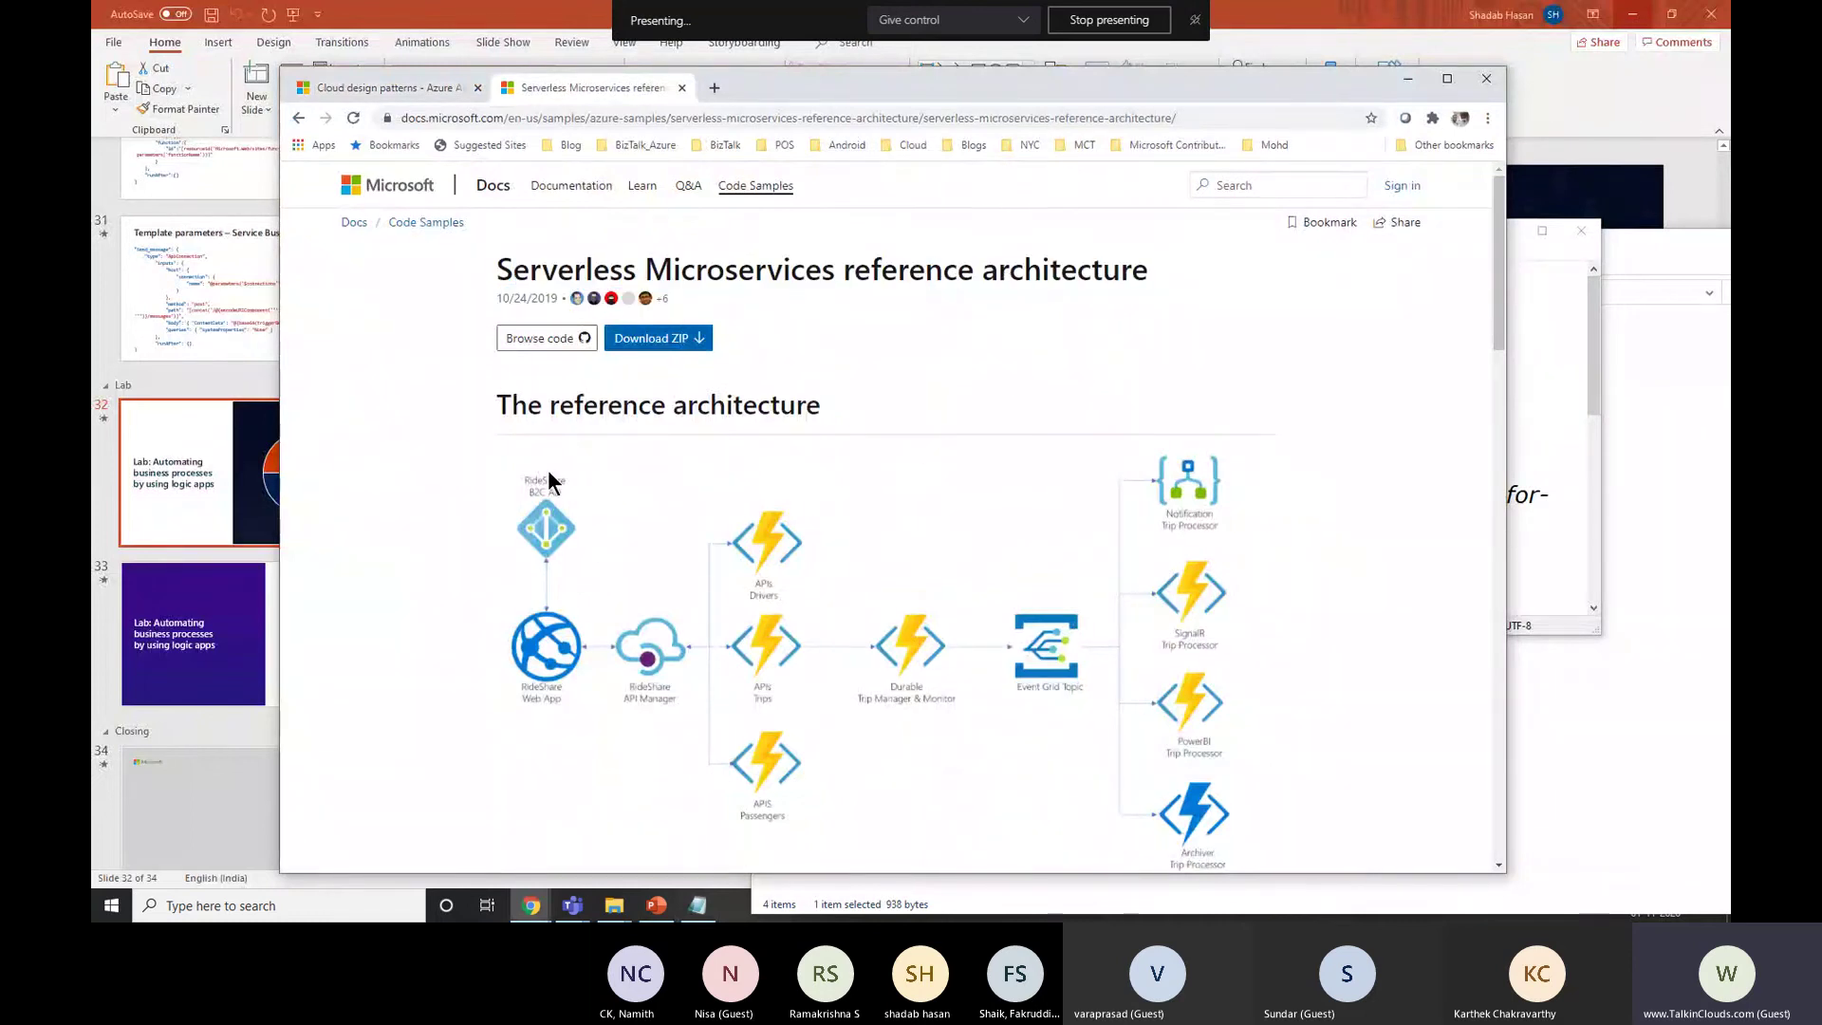
drag(1495, 284, 1495, 315)
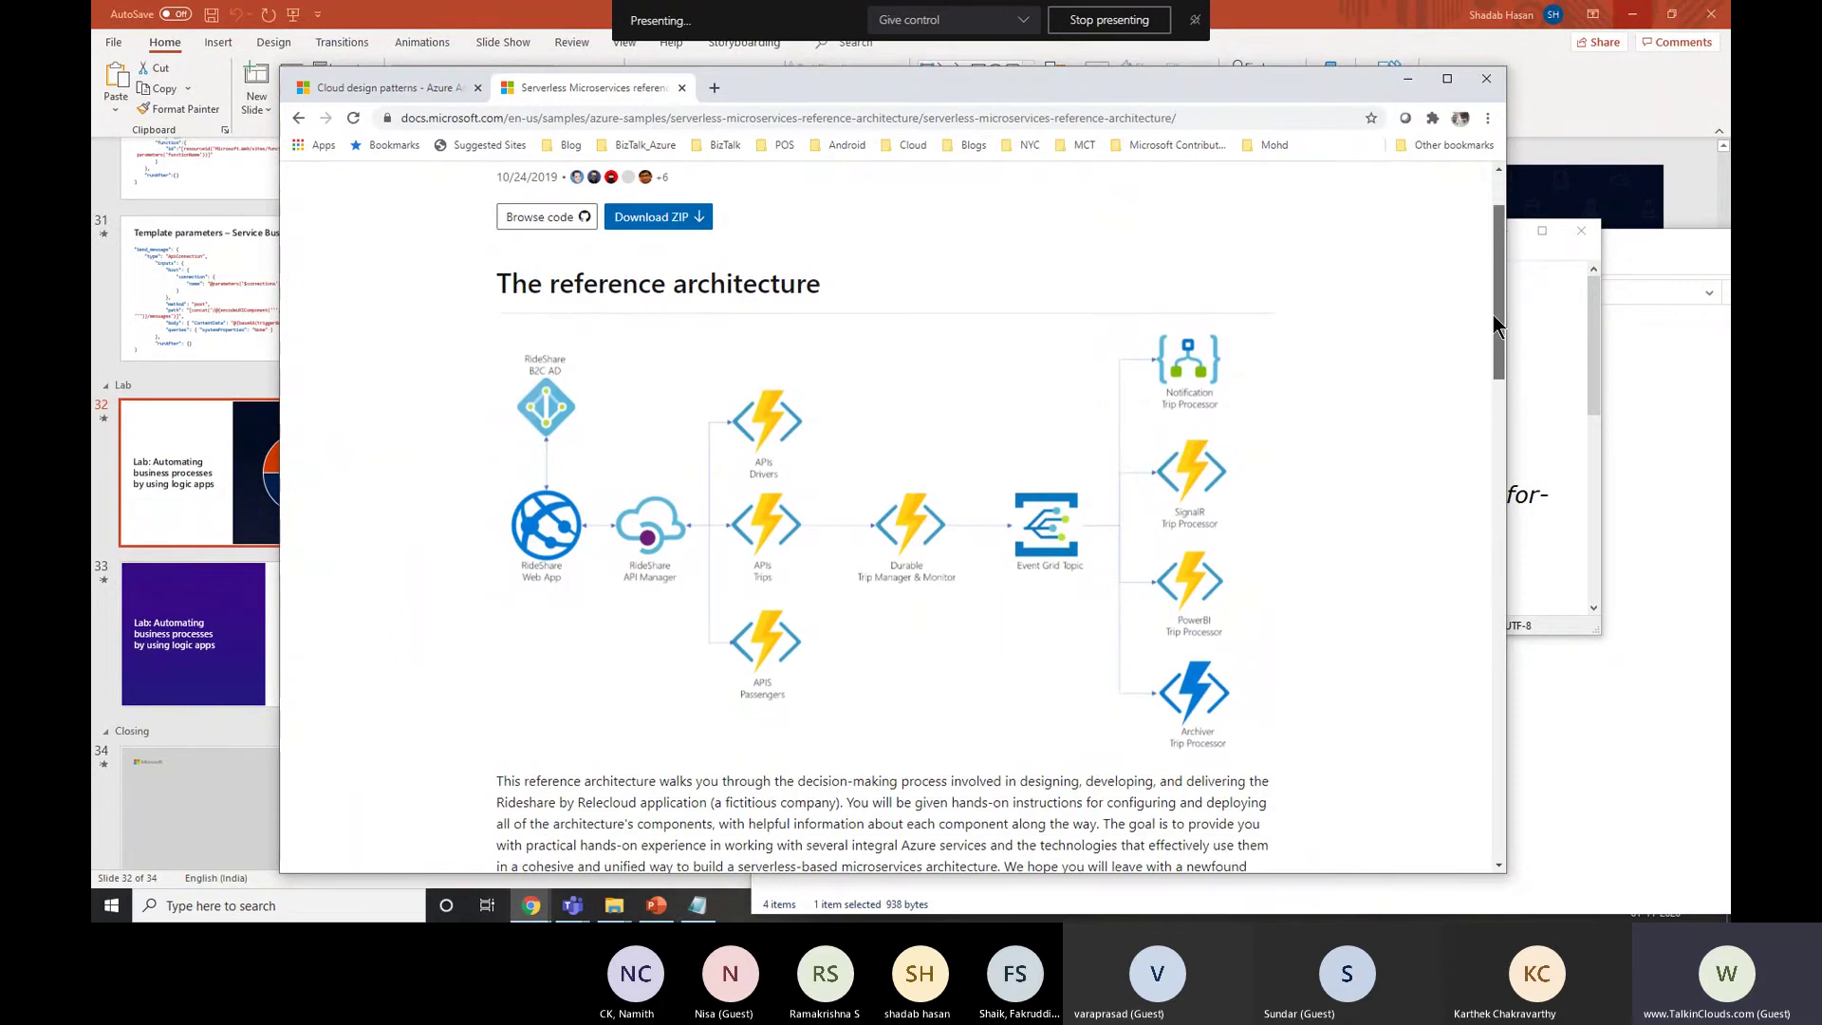